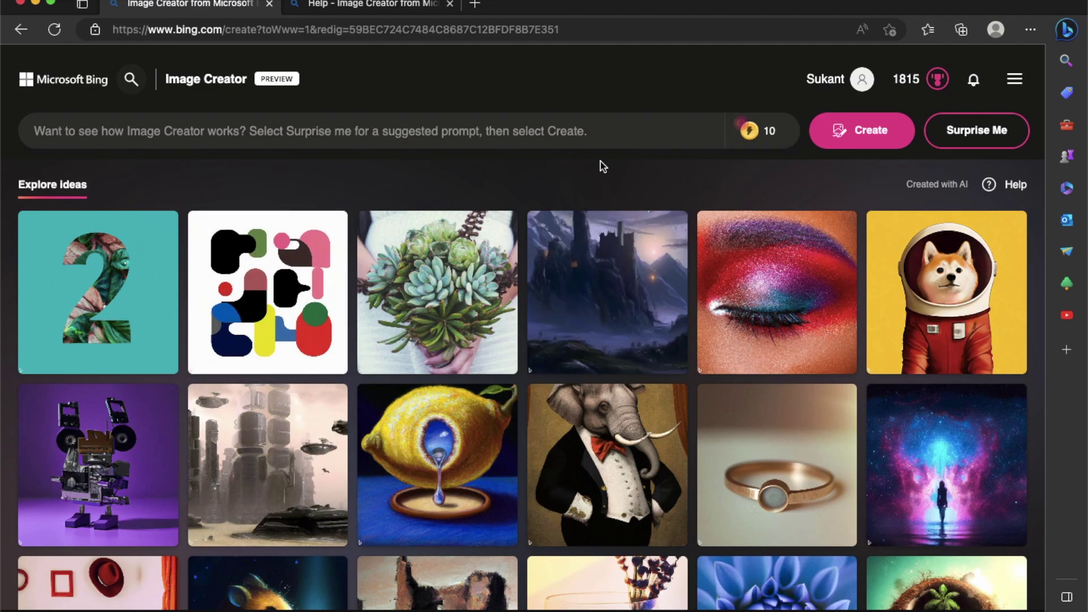
Switch to the Bing AI playlist on YouTube and bring up the Testing AI channel page.
key("ctrl+Left")
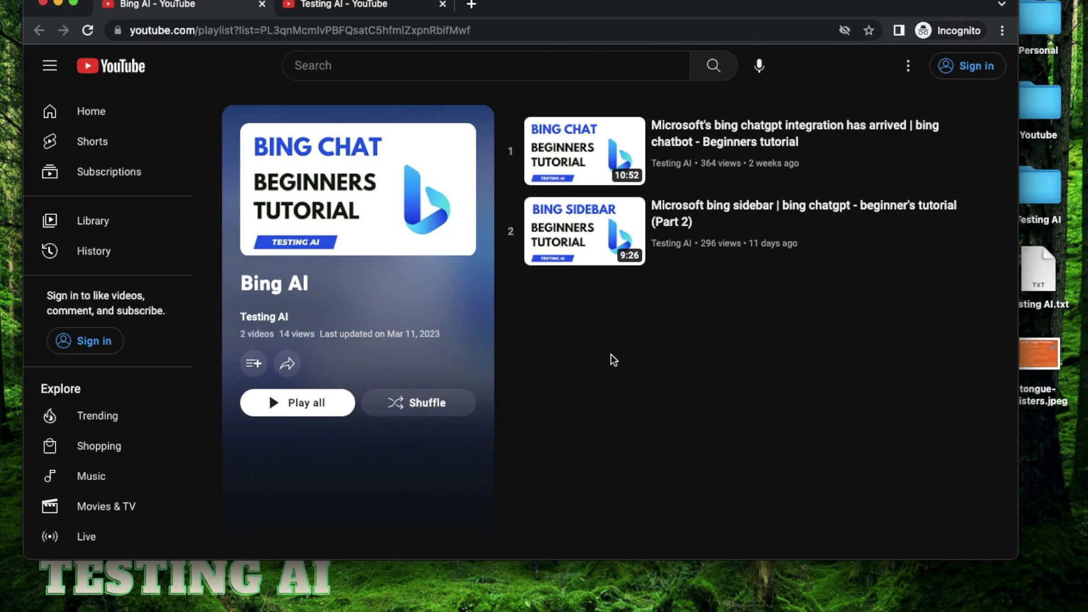
left_click(368, 7)
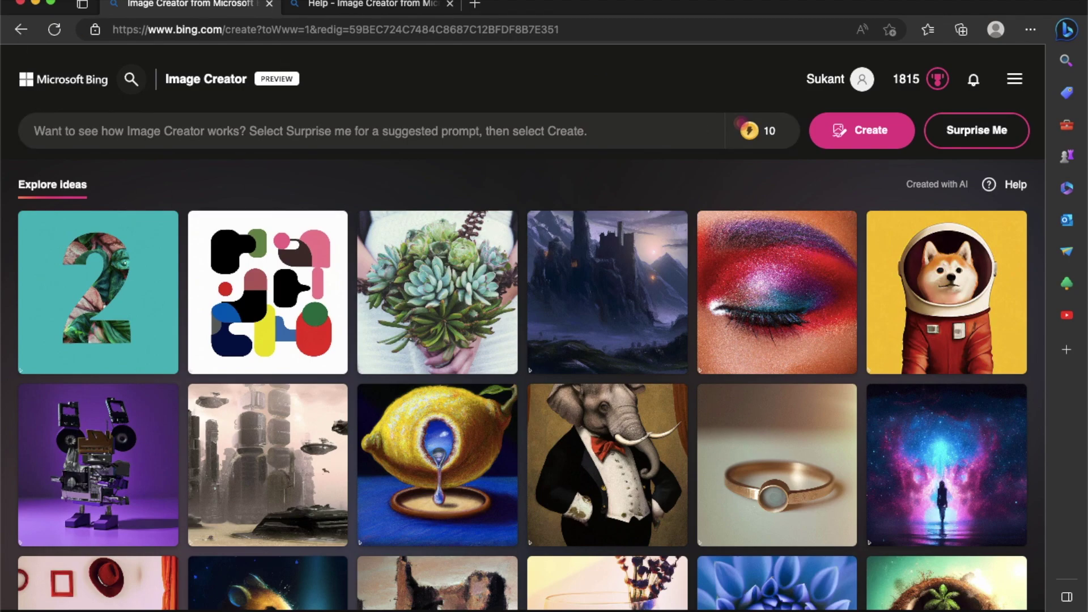
Return to the Image Creator page and highlight its web address.
left_click(57, 0)
left_click(525, 168)
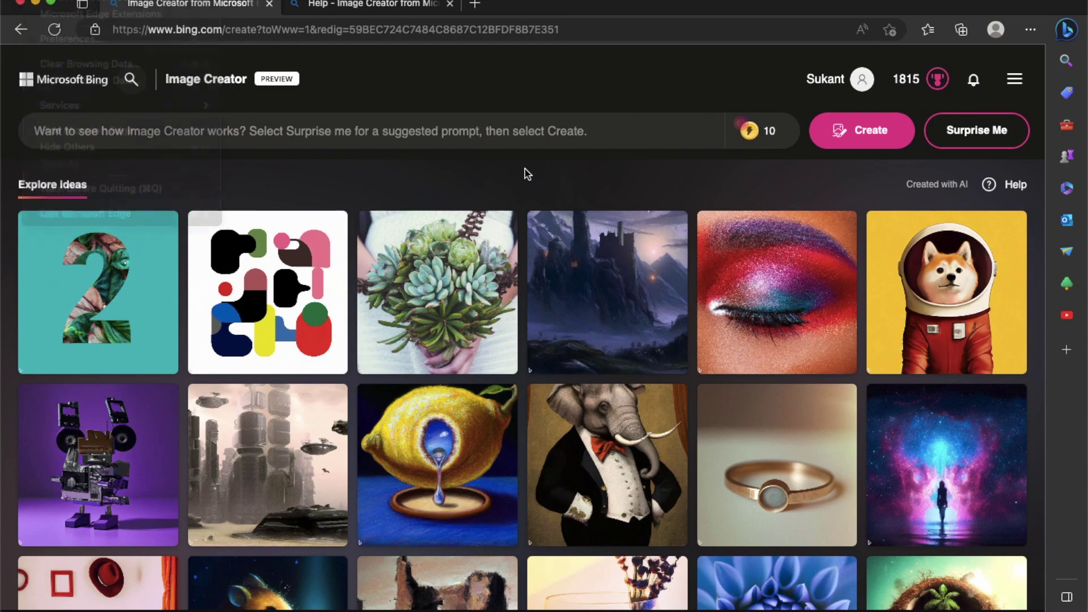
left_click(562, 130)
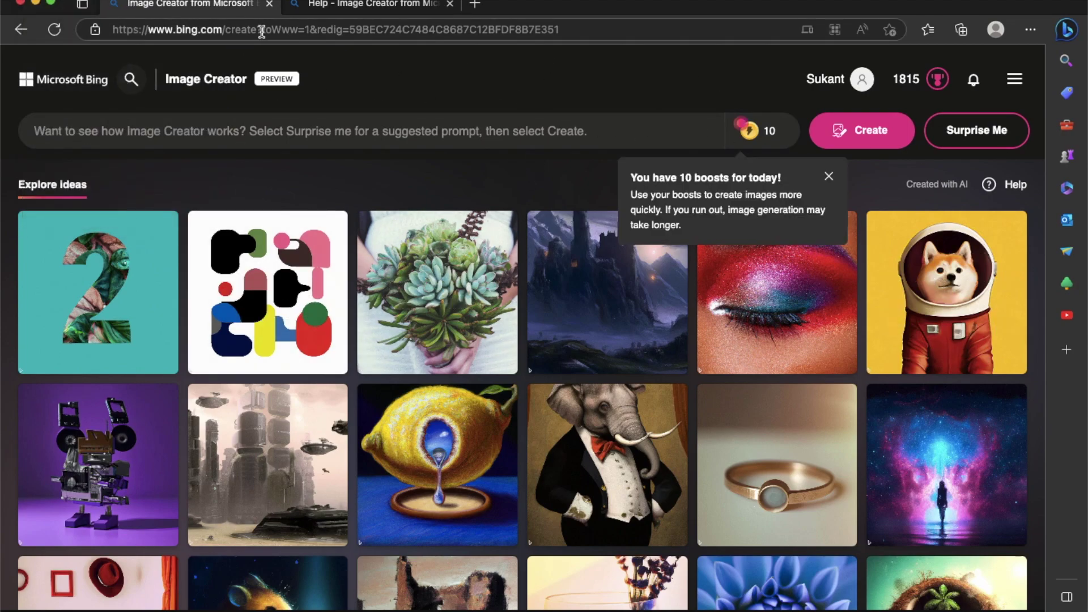
left_click_drag(256, 32, 151, 33)
key("Escape")
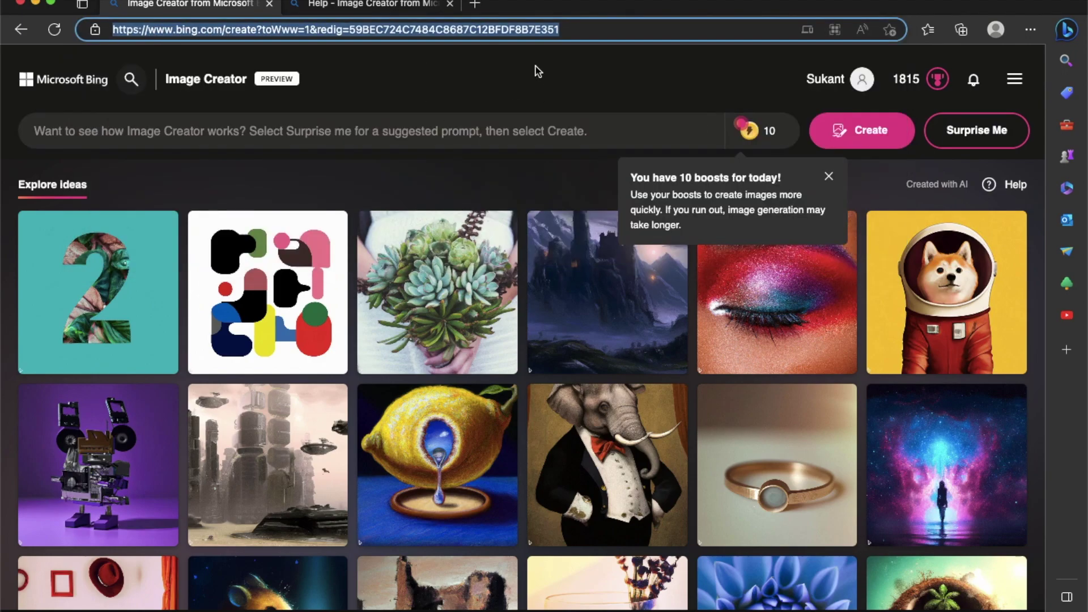
left_click(537, 71)
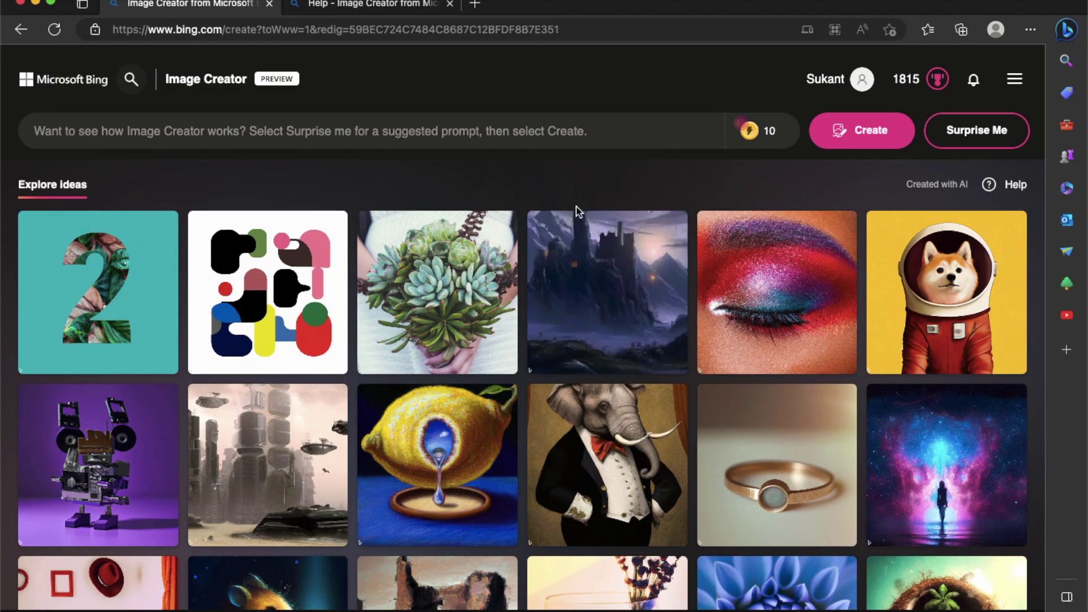
Read the "What is Image Creator?" answer in the frequently asked questions, highlighting the product name and DALL-E.
scroll(575, 211, "down", 15)
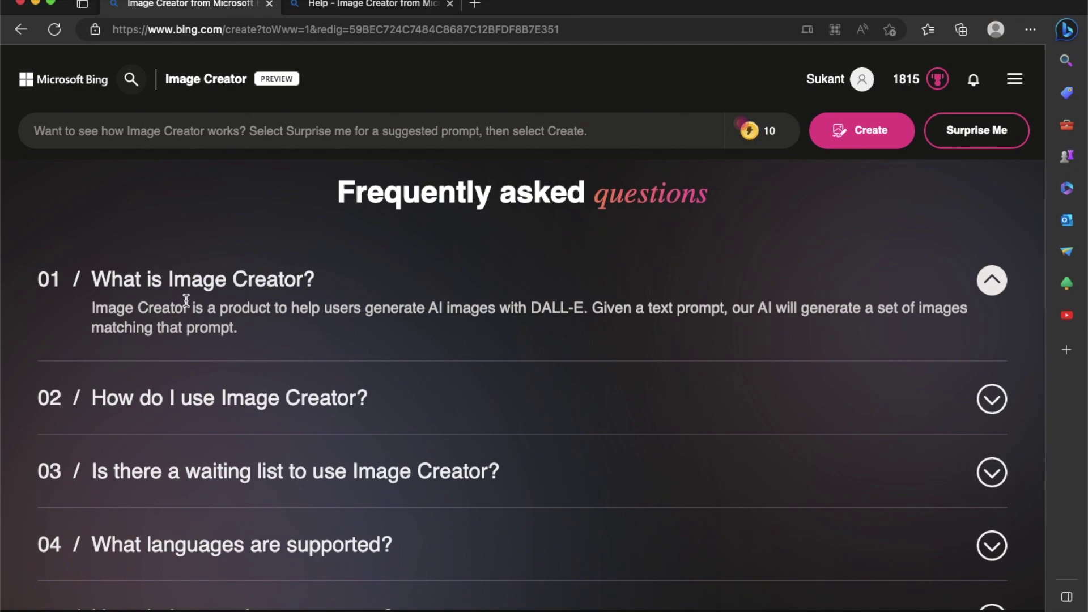
left_click_drag(535, 306, 590, 331)
left_click(708, 300)
left_click_drag(169, 279, 303, 279)
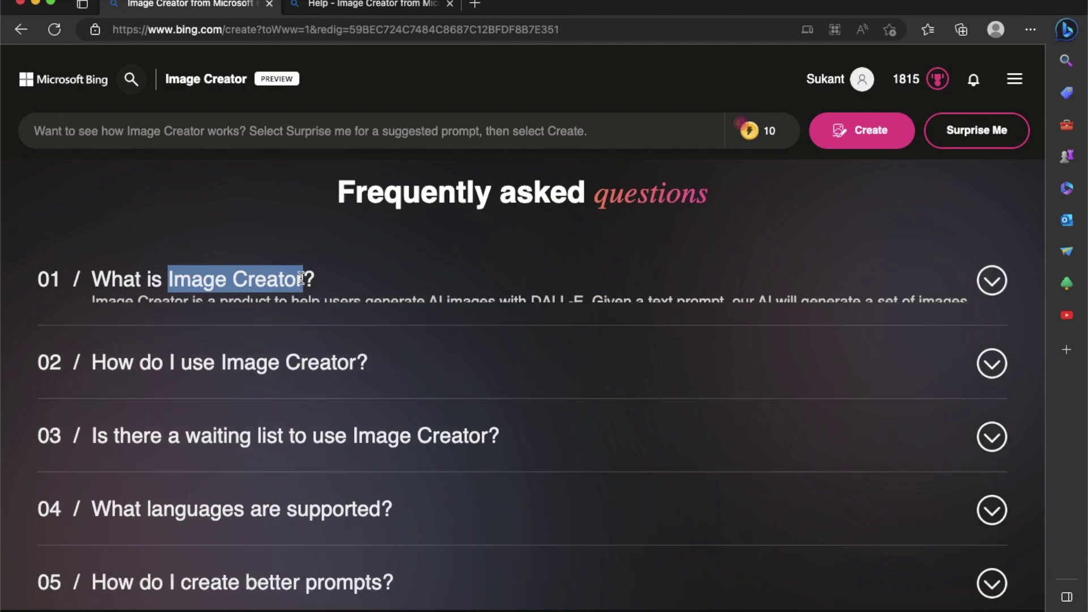
left_click(520, 298)
left_click_drag(525, 307, 603, 310)
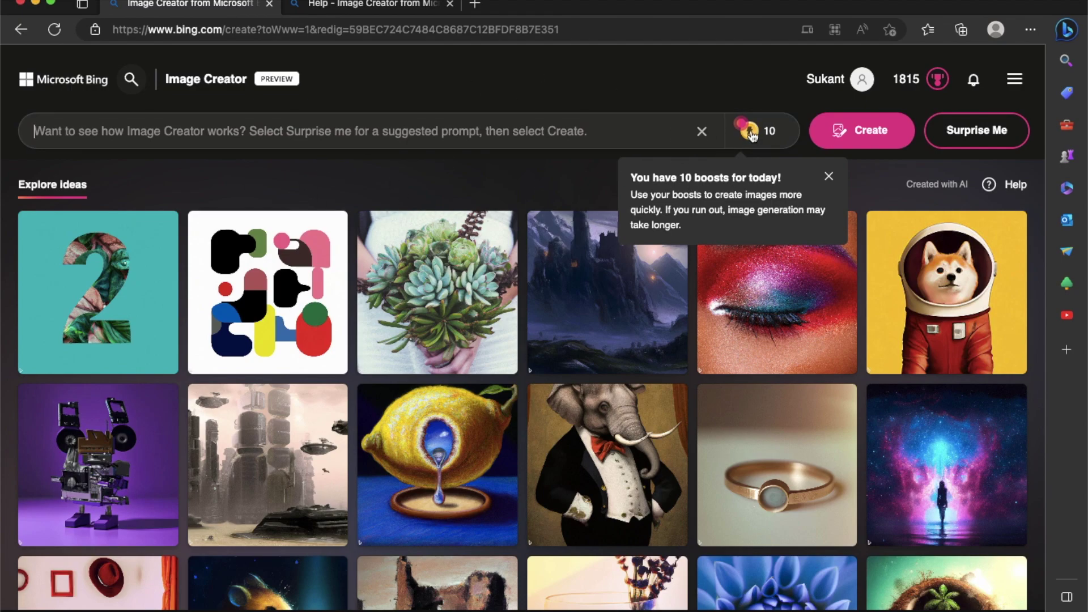
Check the daily boosts information and look through the sample images in Explore ideas.
left_click_drag(680, 181, 731, 182)
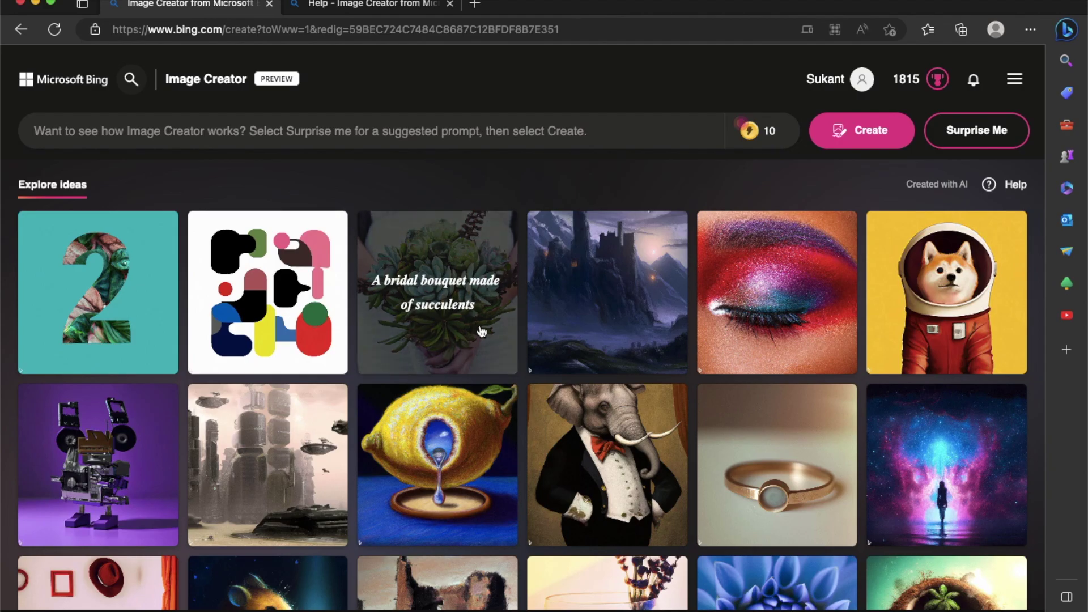
scroll(690, 334, "down", 4)
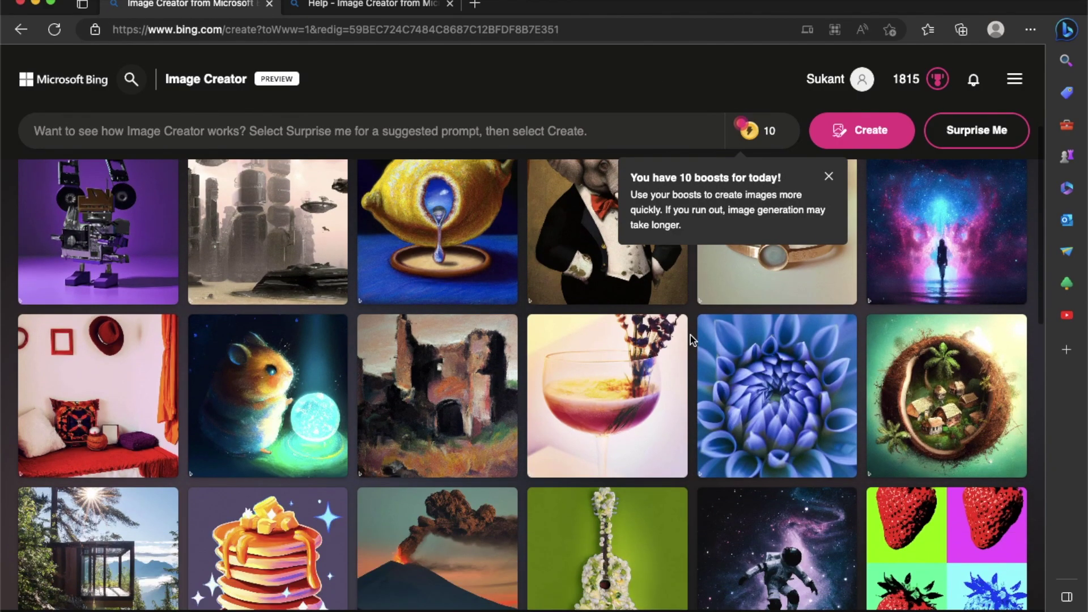
scroll(391, 452, "down", 3)
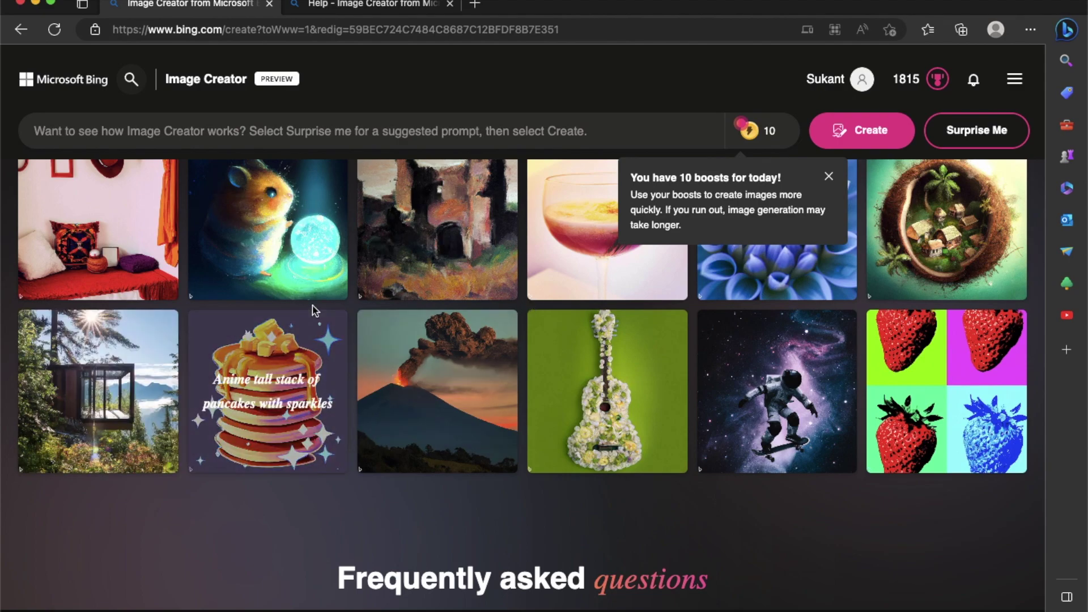
scroll(318, 309, "up", 2)
scroll(431, 318, "up", 5)
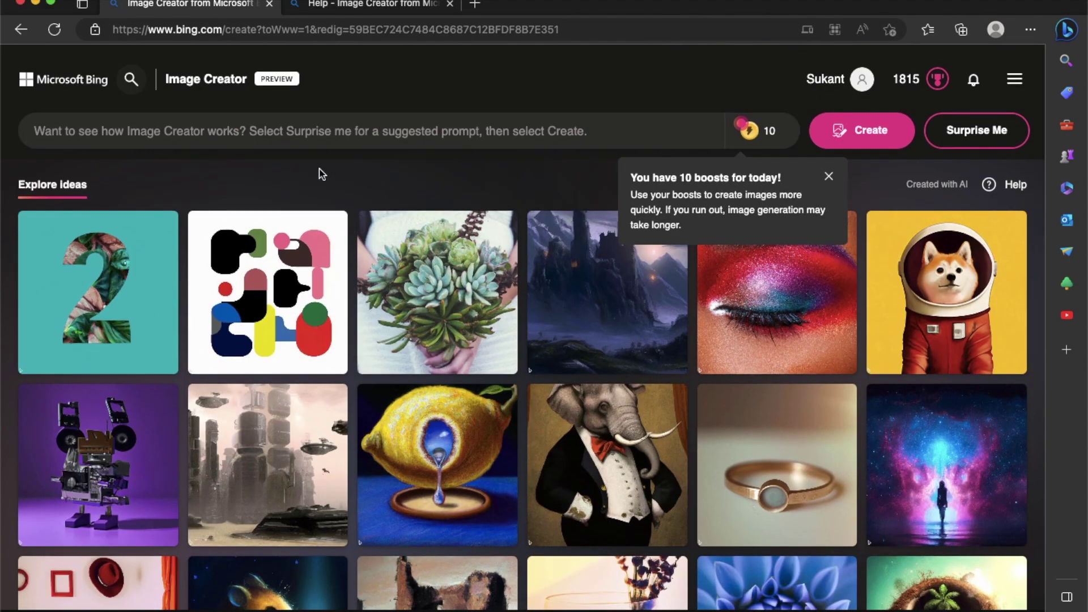
Request a suggested prompt with Surprise Me and highlight its wording to review it.
left_click(334, 168)
left_click(969, 125)
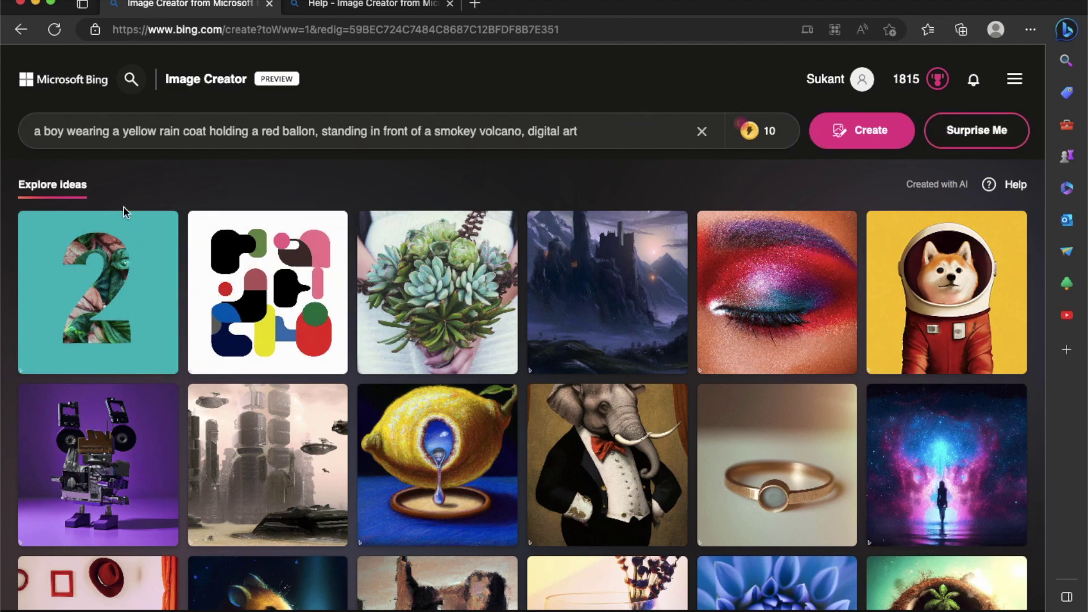
left_click_drag(36, 131, 516, 143)
left_click(440, 125)
Request further Surprise Me suggestions until the prompt is "Superman sitting at a cubical, 1930's comic", and highlight its parts.
left_click(969, 134)
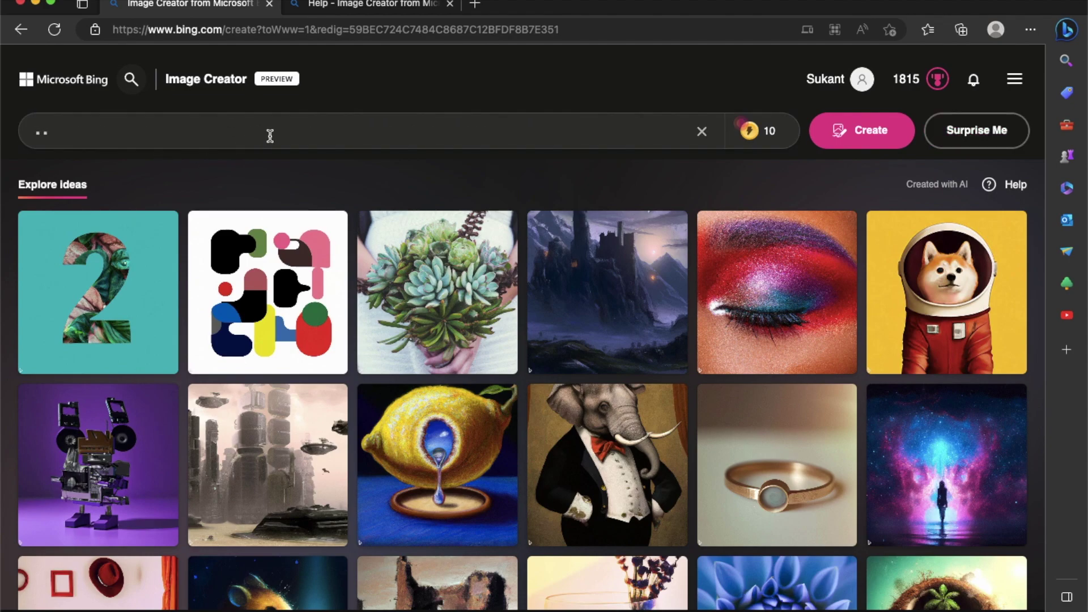
left_click(998, 131)
scroll(138, 141, "up", 4)
scroll(139, 141, "down", 4)
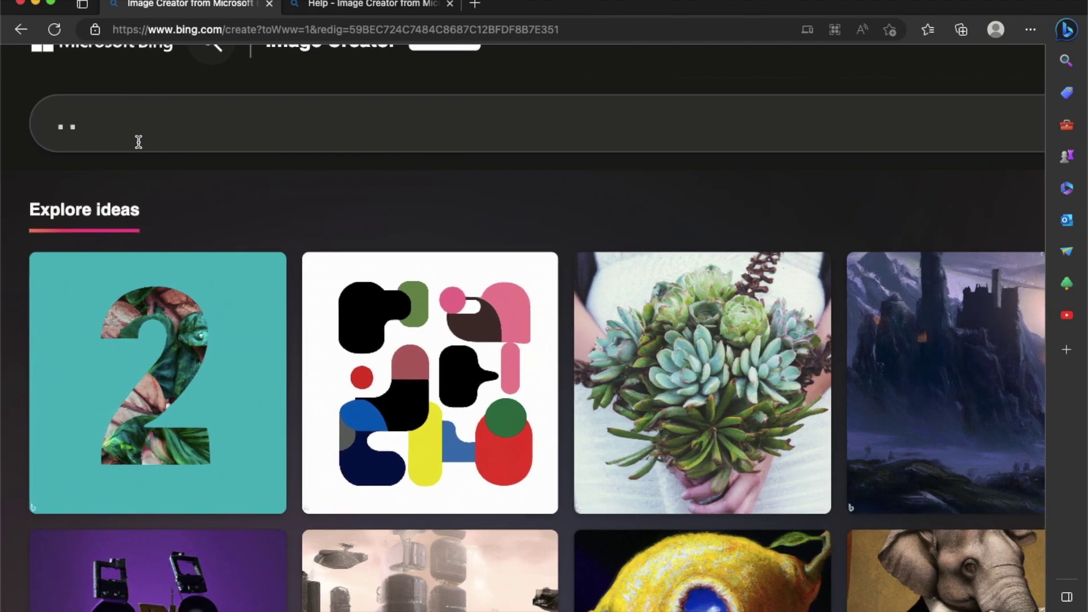
scroll(229, 143, "up", 2)
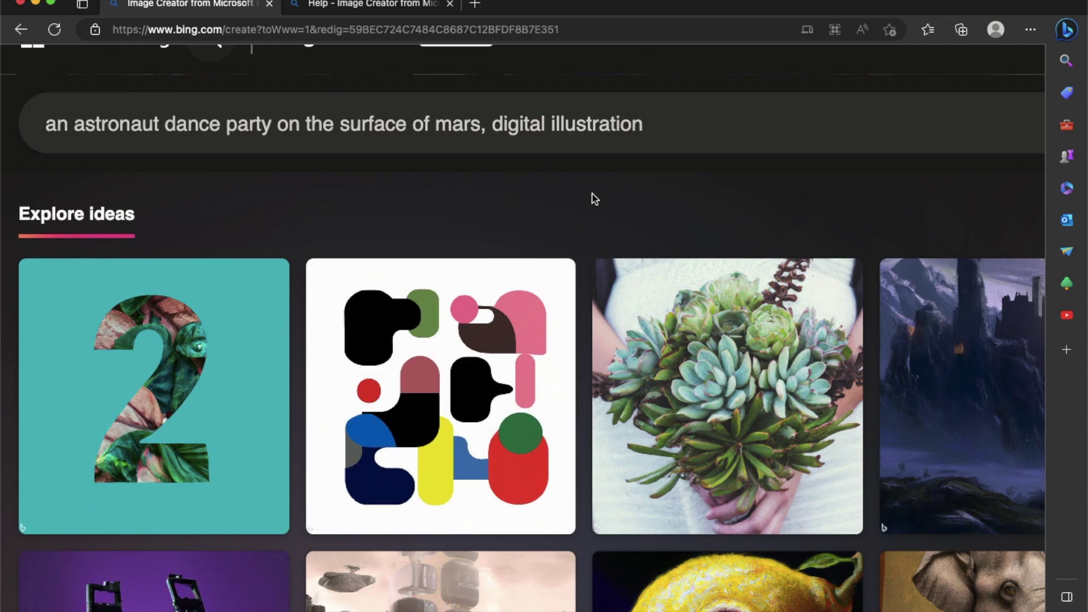
scroll(658, 110, "right", 10)
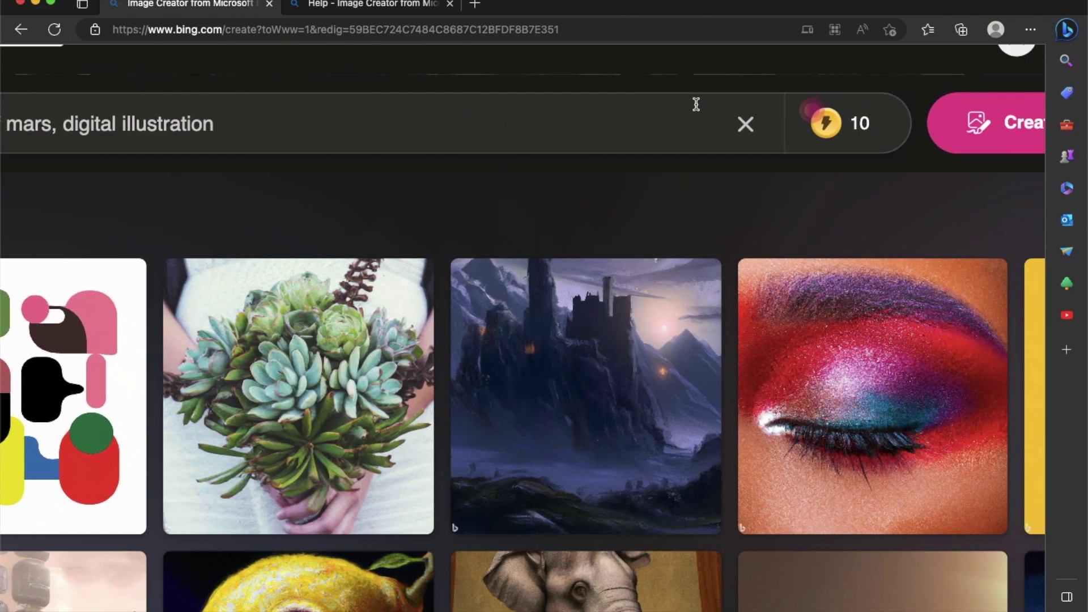
scroll(181, 112, "left", 10)
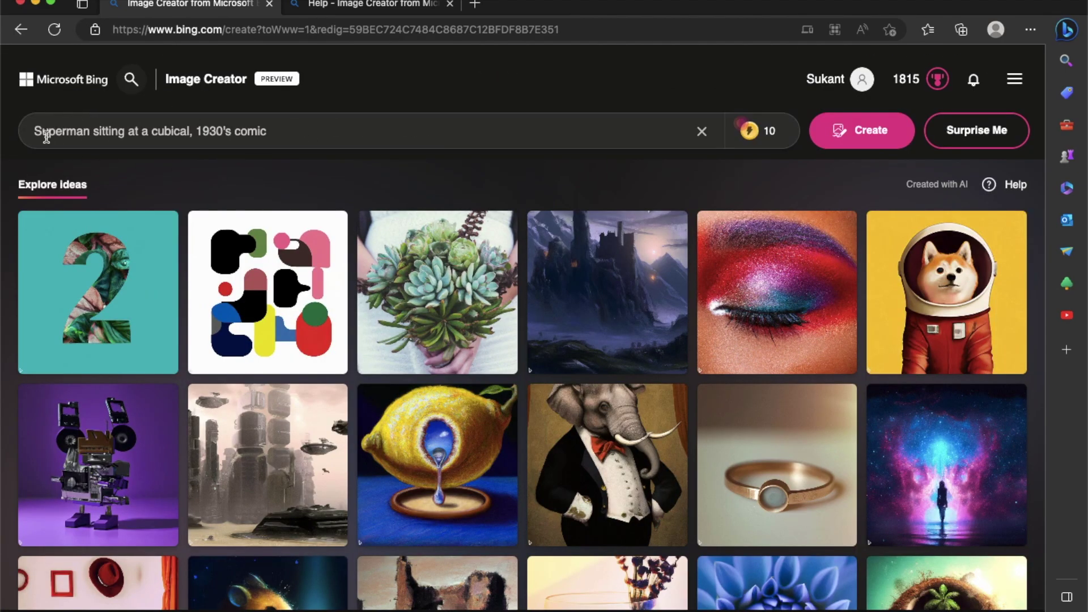
left_click_drag(35, 131, 290, 125)
left_click(290, 132)
left_click_drag(199, 132, 279, 131)
Review the help page's prompt template, highlighting the example noun, verb and style parts.
left_click(388, 5)
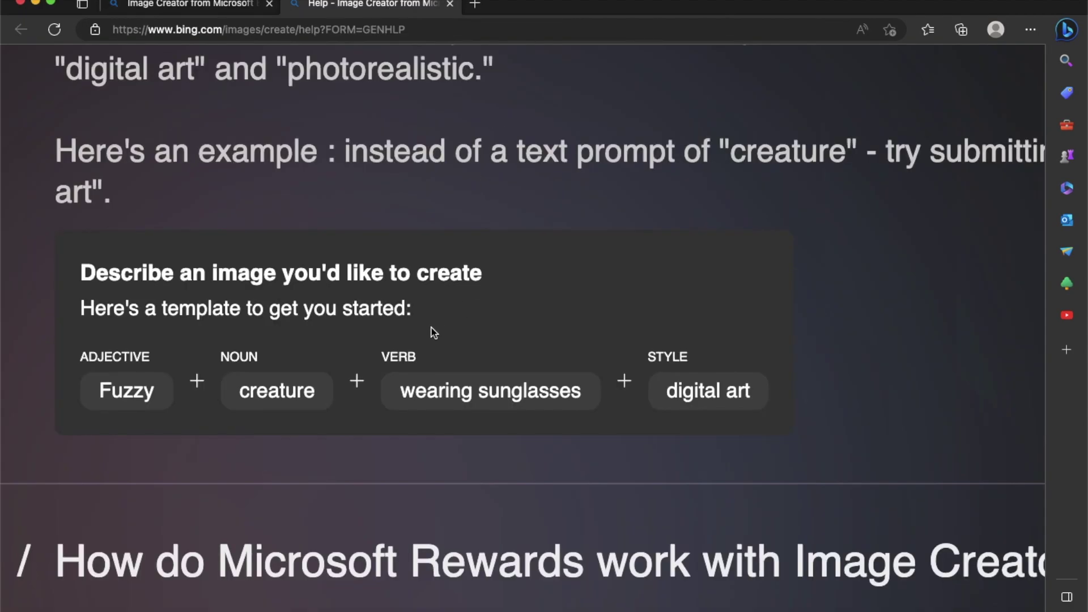
scroll(434, 332, "down", 1)
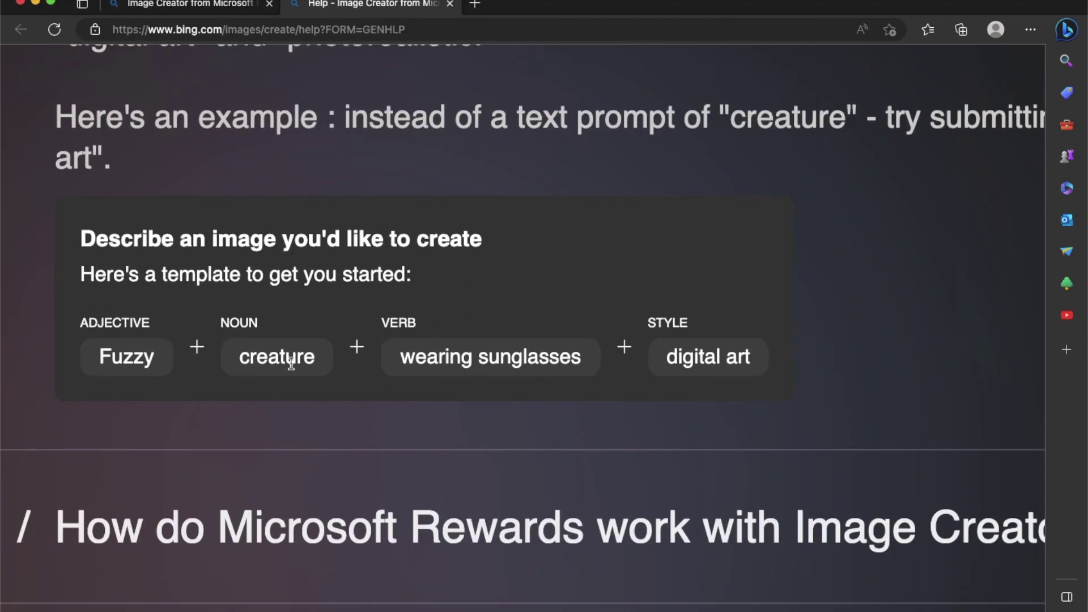
scroll(178, 355, "down", 2)
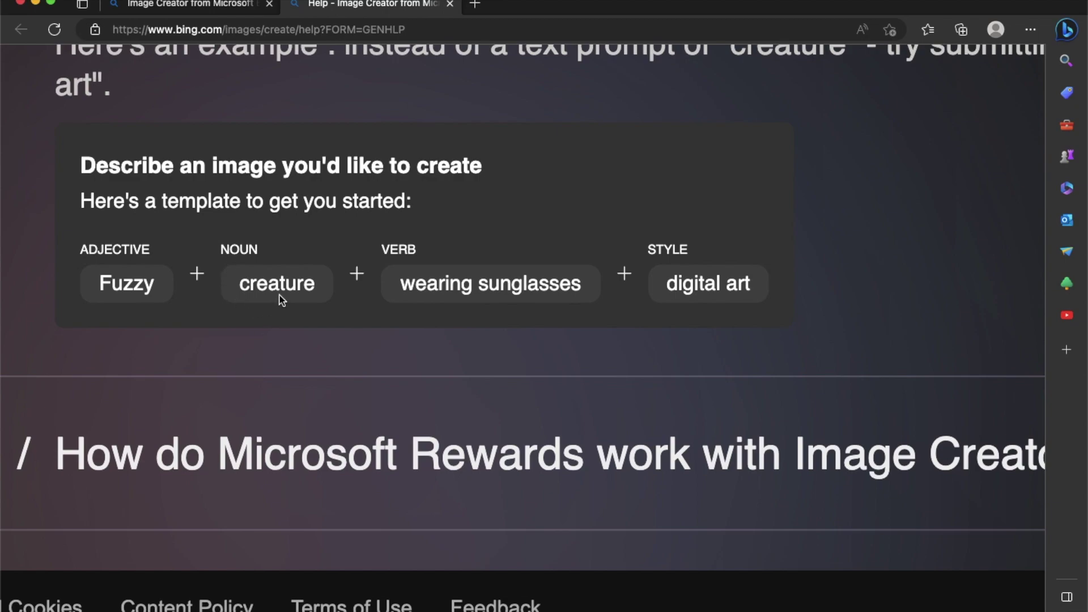
double_click(239, 249)
left_click(198, 314)
left_click_drag(399, 284, 585, 292)
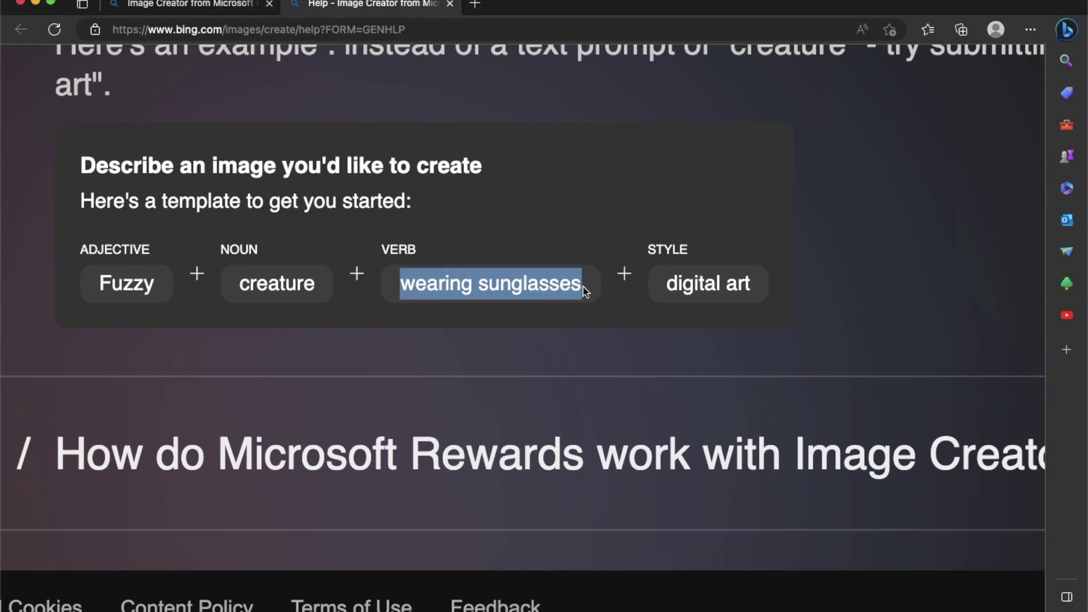
left_click(553, 320)
left_click_drag(666, 286, 752, 287)
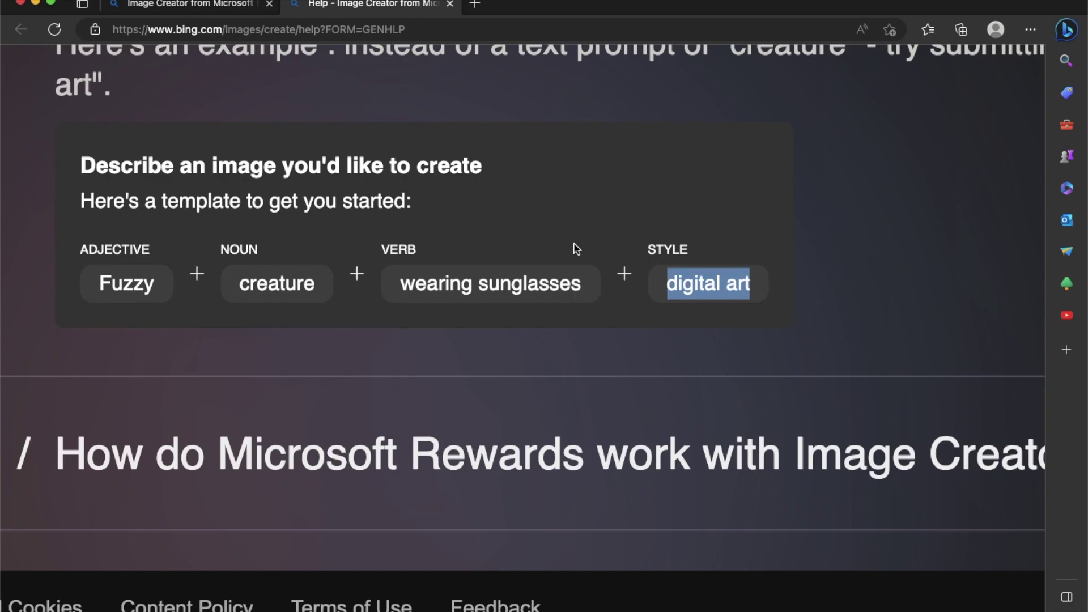
Return to Image Creator and correct the word "cubical" to "cubicle" in the Superman prompt.
left_click(181, 4)
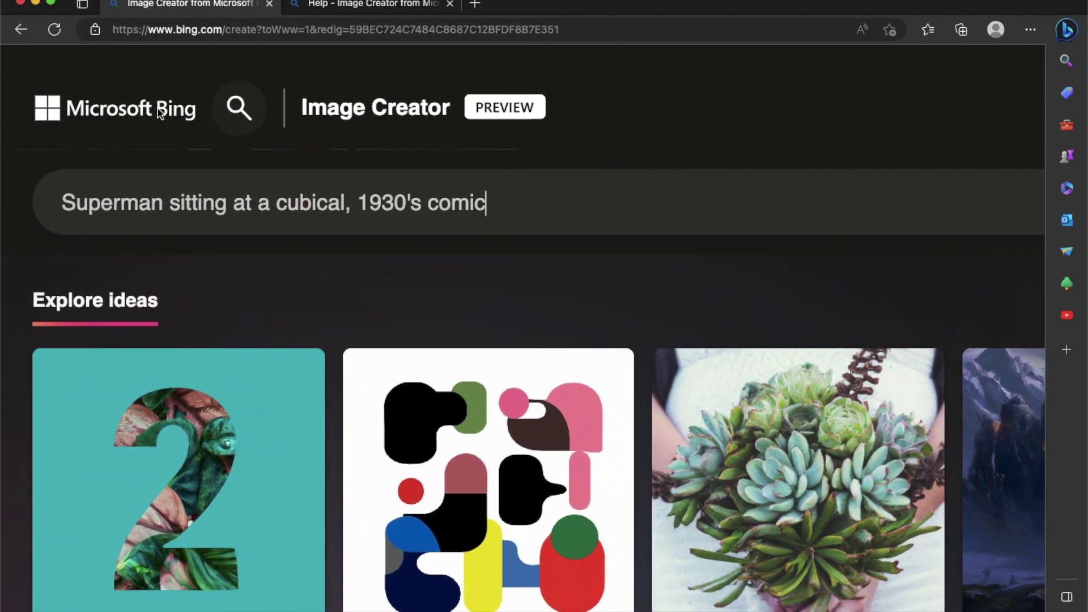
left_click(345, 202)
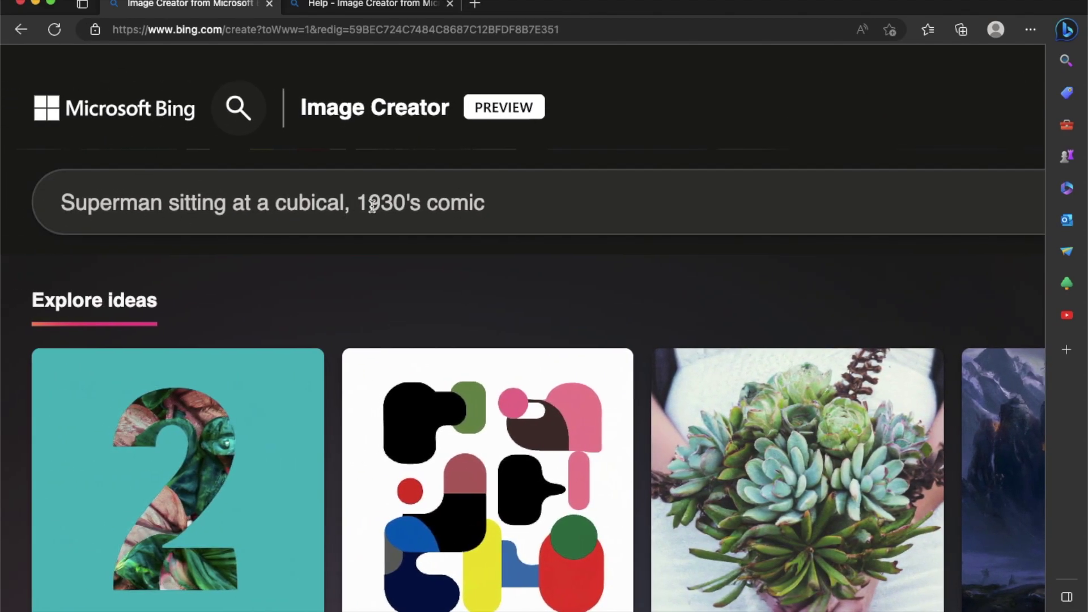
left_click(336, 204)
key("BackSpace")
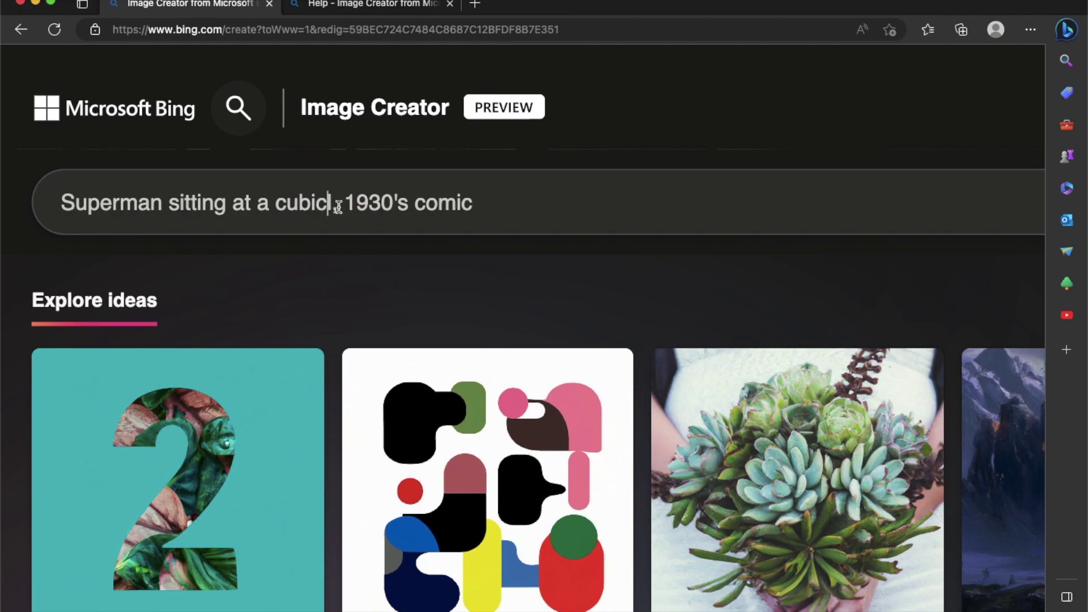
type("e")
left_click(286, 204)
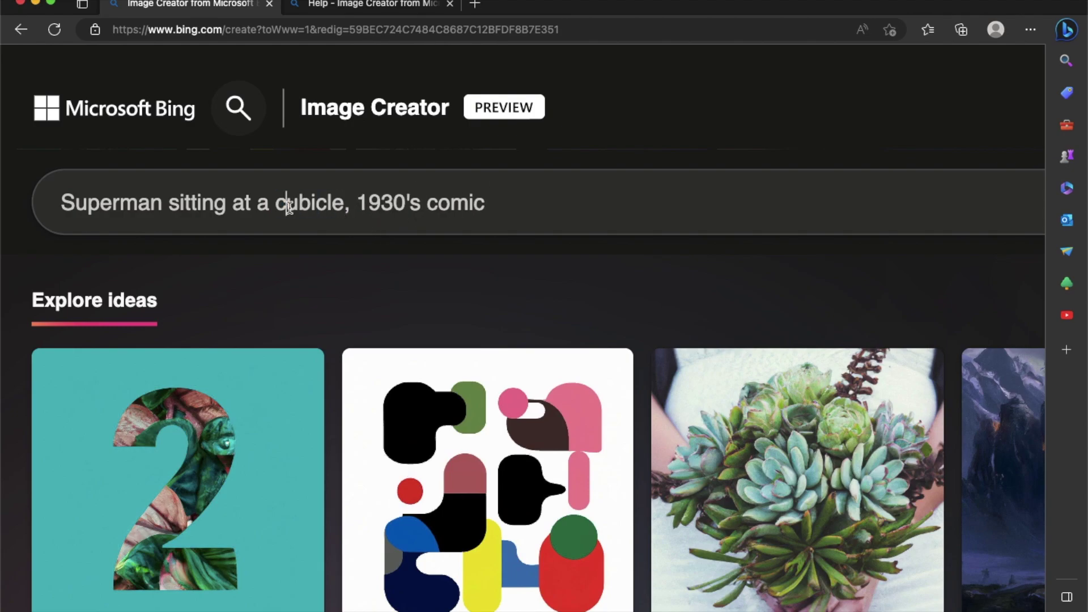
left_click_drag(279, 205, 345, 205)
left_click(470, 204)
Create images from the prompt "Superman sitting at a cubicle, 1930's comic".
scroll(470, 211, "down", 5)
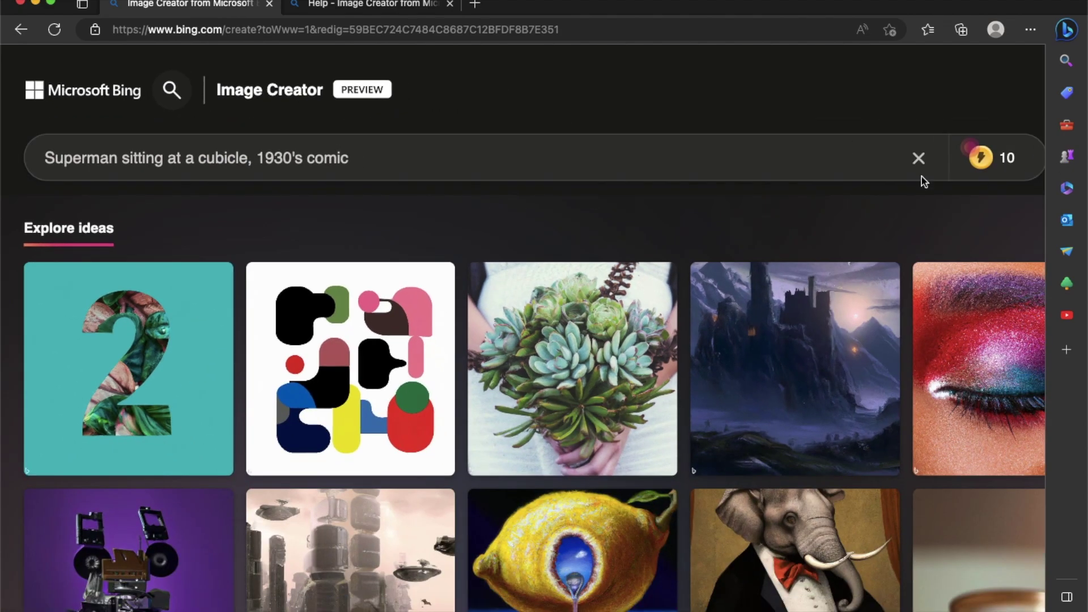
scroll(886, 177, "down", 5)
left_click(869, 135)
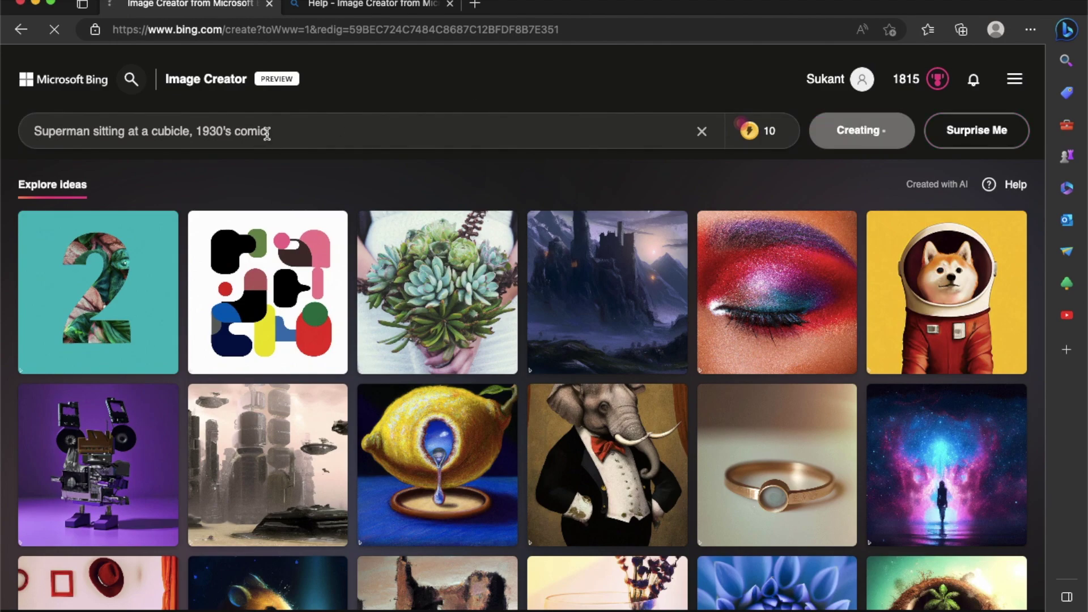
Examine the generated Superman images for how well they match the cubicle and 1930's comic prompt.
scroll(450, 255, "down", 3)
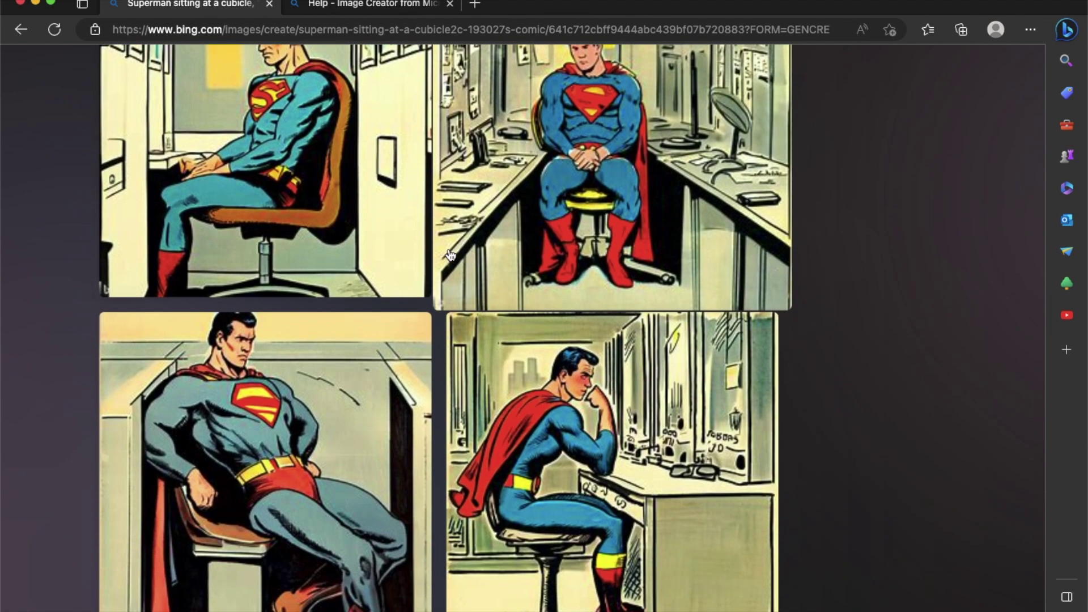
scroll(450, 255, "up", 1)
scroll(450, 255, "down", 3)
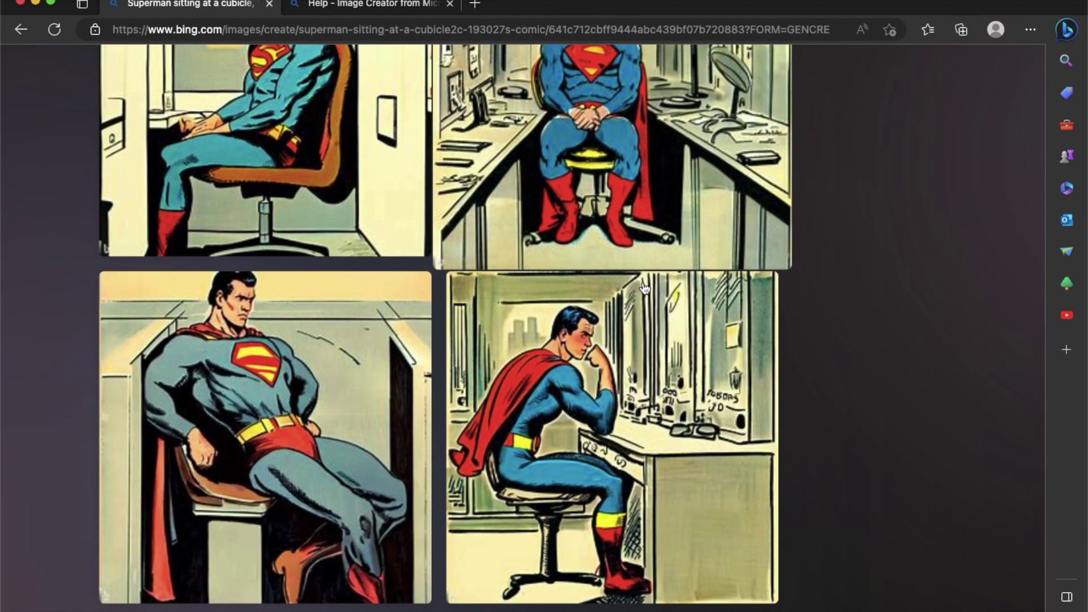
scroll(256, 231, "up", 3)
scroll(256, 231, "up", 3)
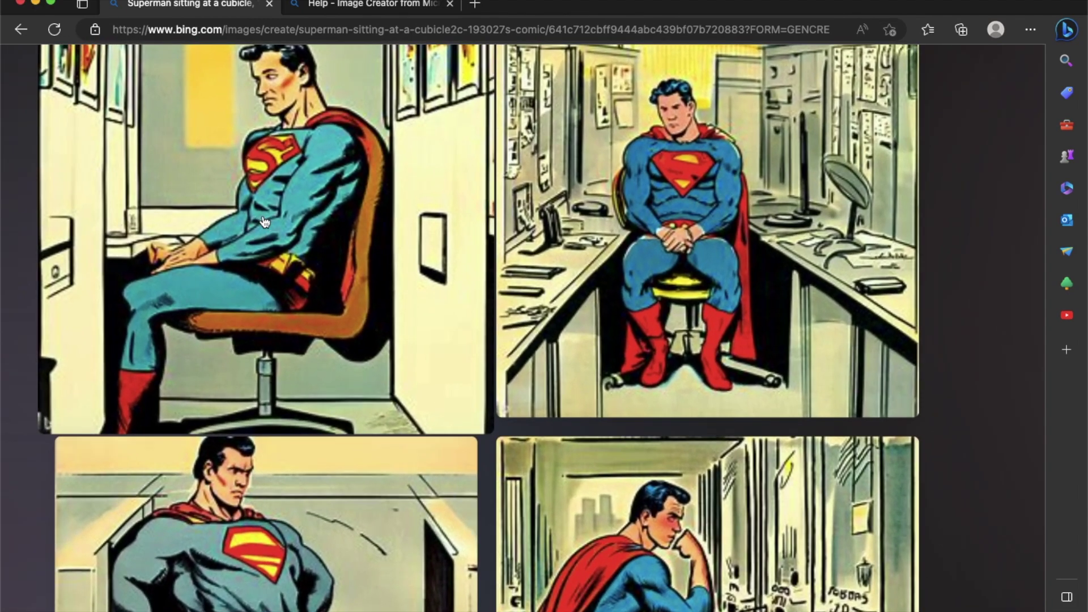
scroll(279, 134, "up", 3)
scroll(280, 135, "left", 2)
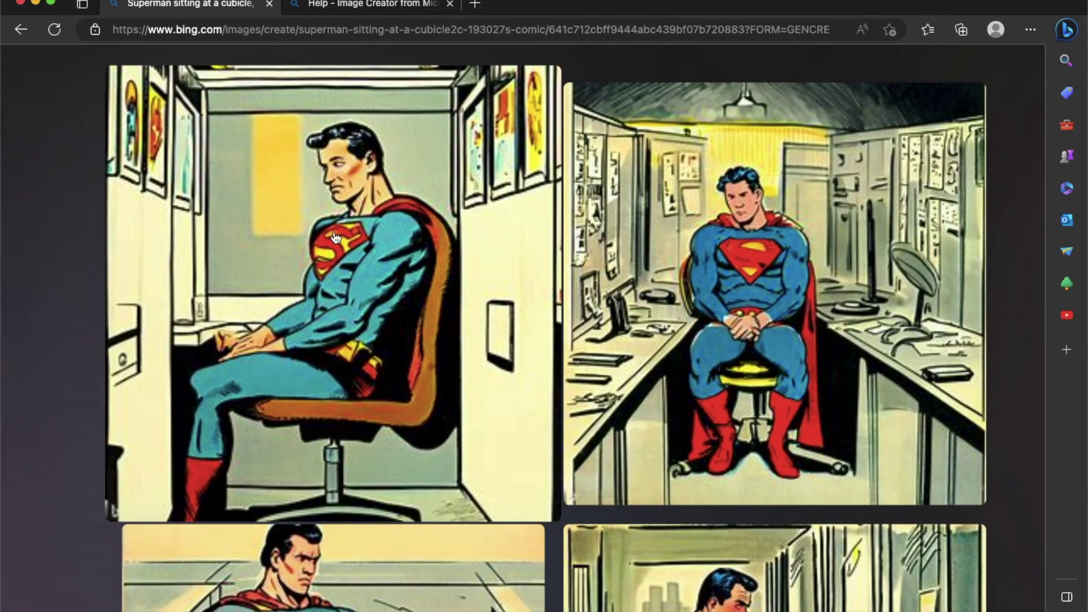
scroll(327, 184, "down", 5)
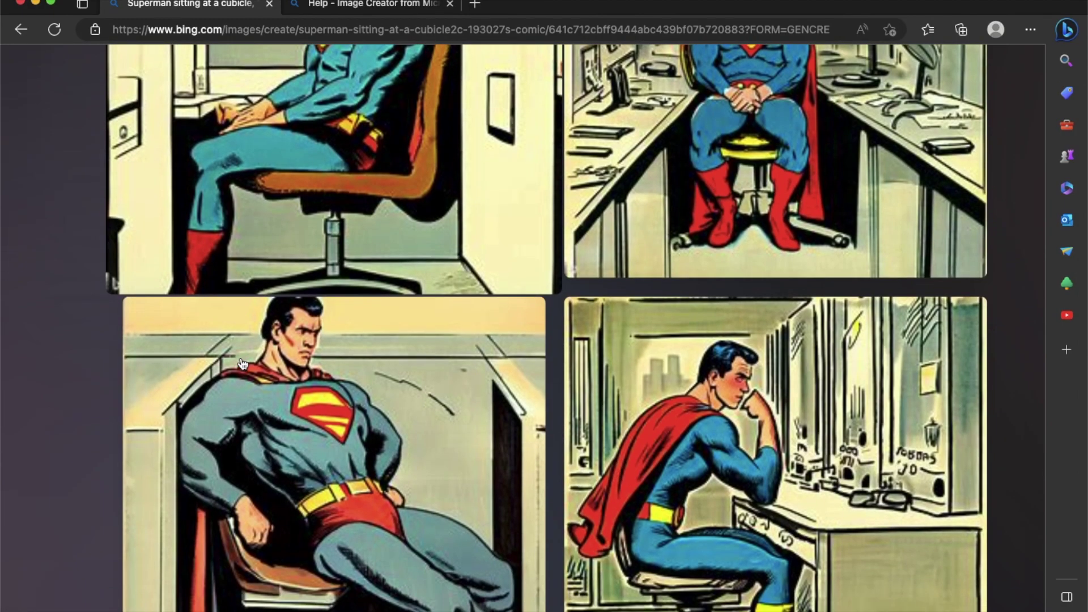
View the first generated Superman image enlarged, up close, and save it to the Saved Images collection.
scroll(242, 363, "down", 2)
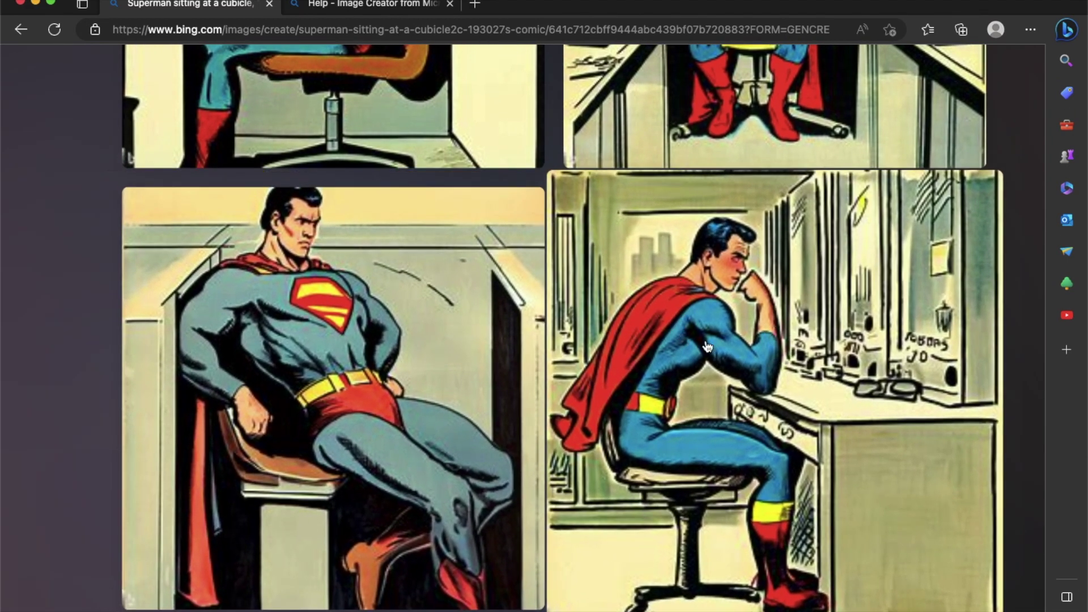
left_click(816, 302)
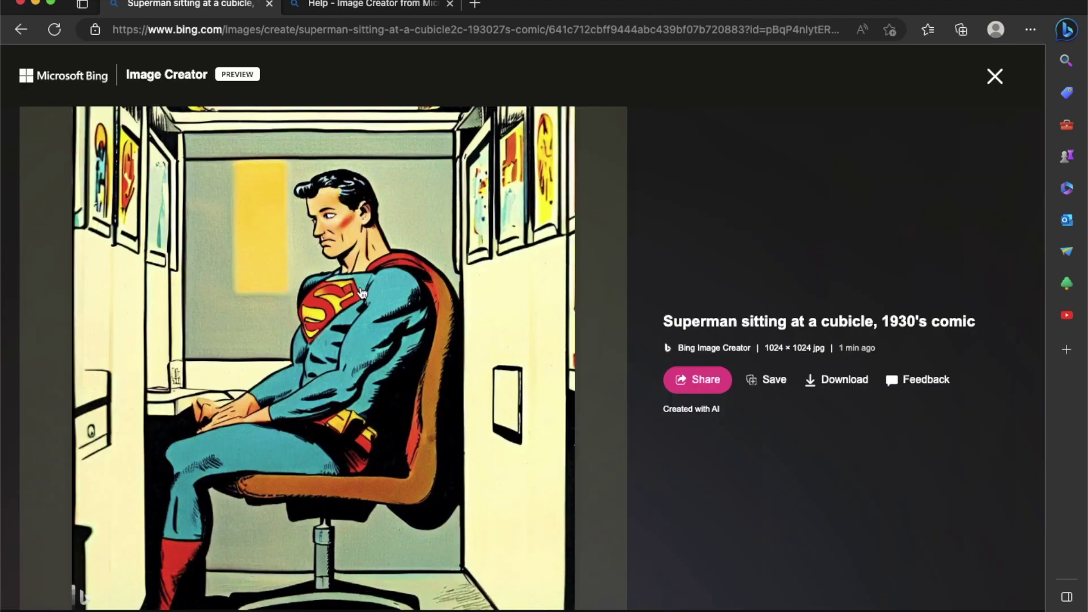
scroll(362, 293, "up", 5)
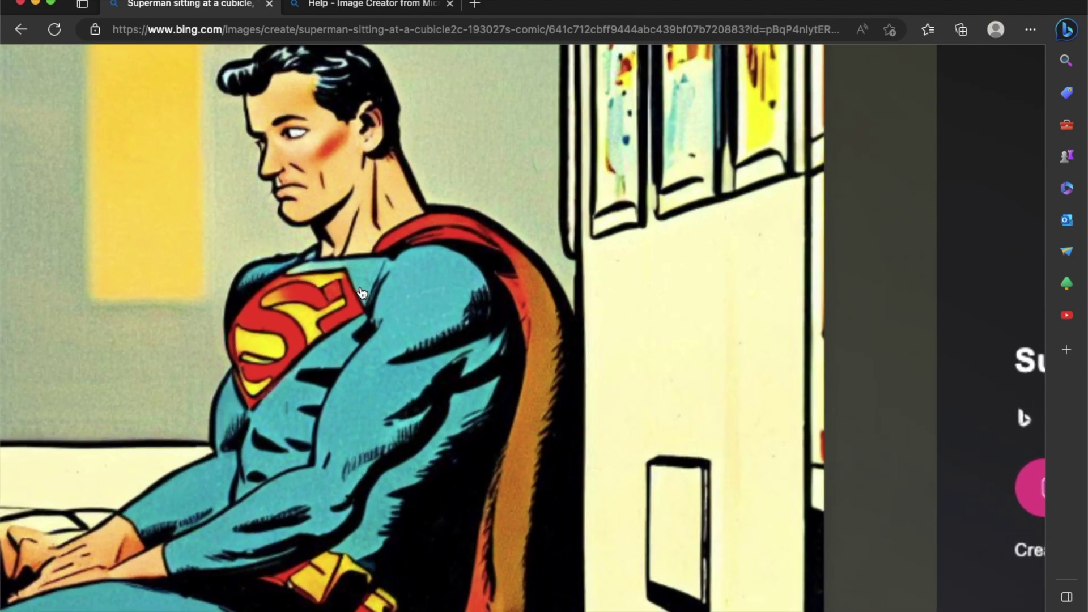
scroll(365, 267, "down", 5)
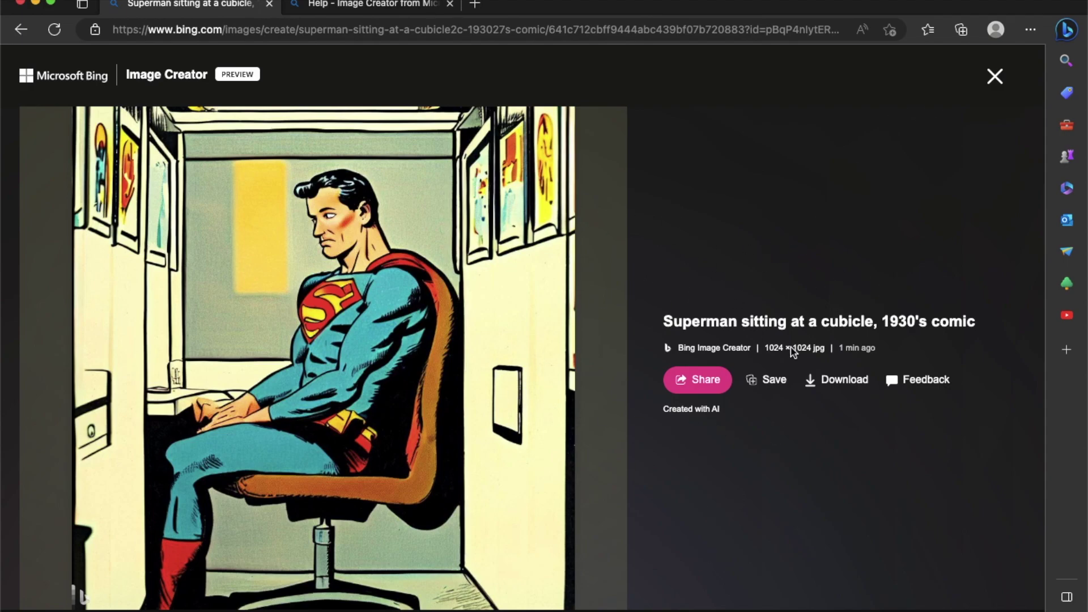
left_click(762, 378)
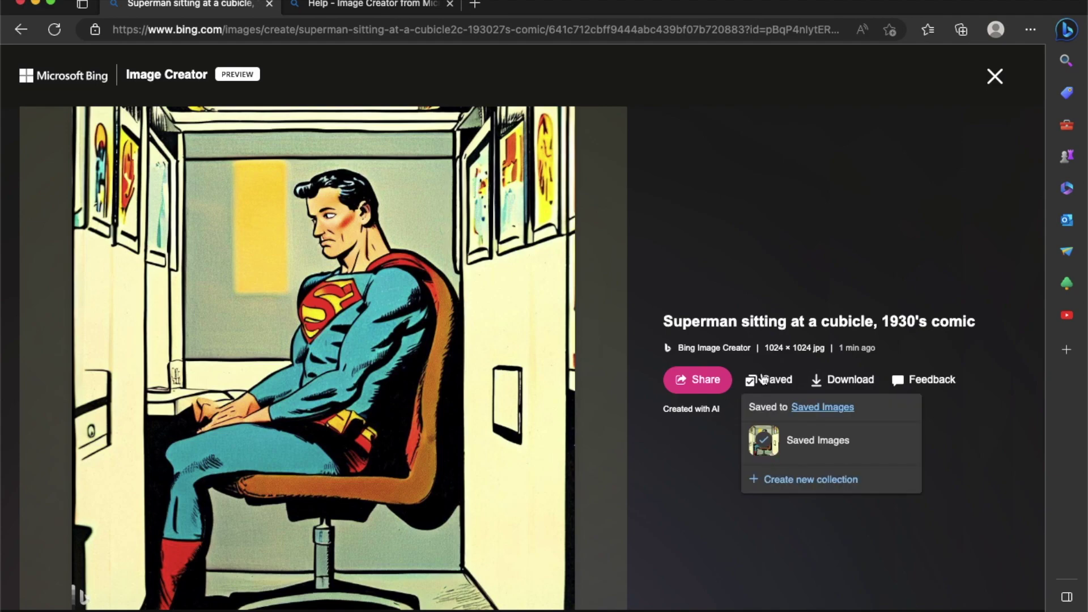
mouse_move(778, 382)
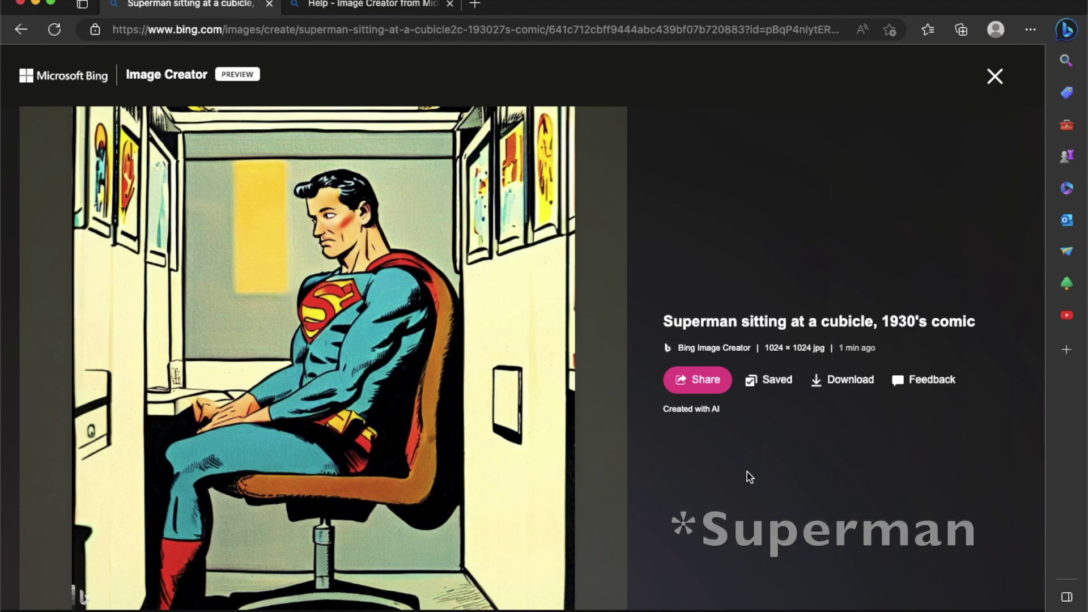
Download the Superman image, inspect the downloaded file up close and close it again.
left_click(848, 380)
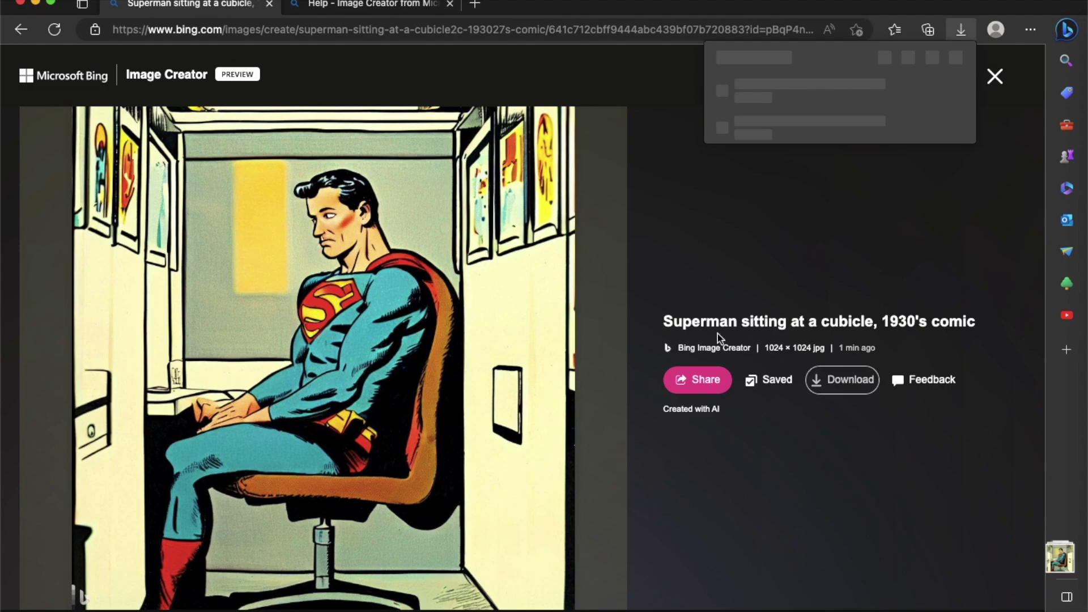
left_click(750, 97)
scroll(226, 295, "up", 10)
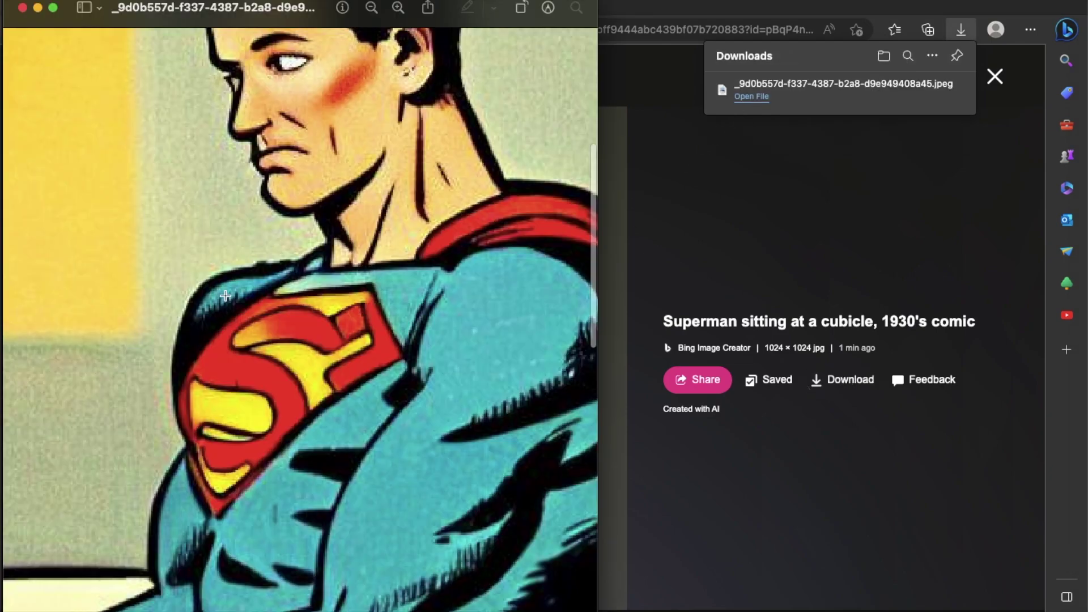
scroll(225, 295, "up", 5)
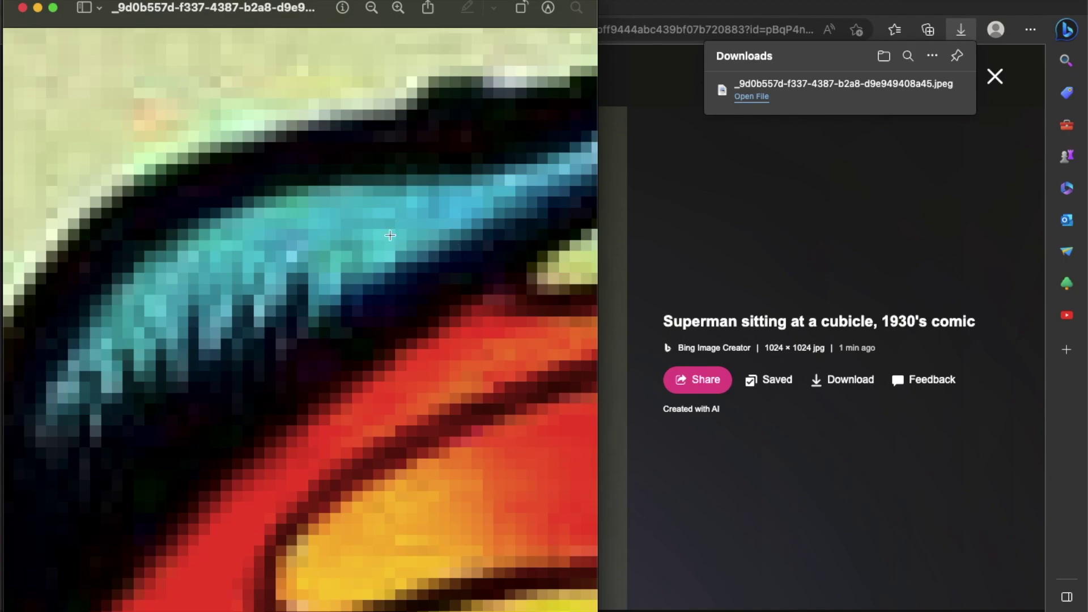
left_click(22, 8)
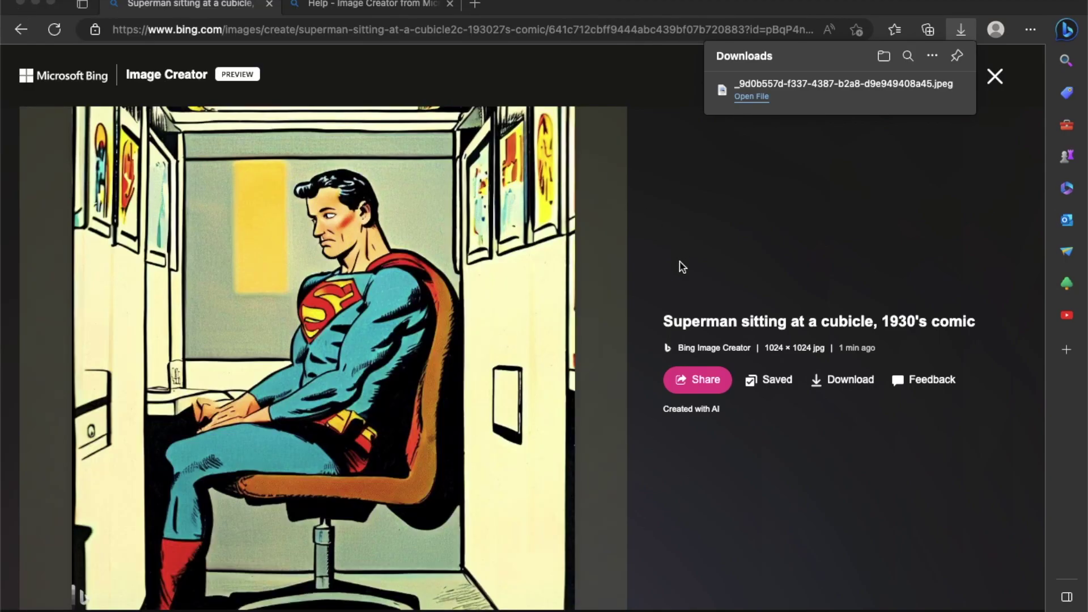
left_click(886, 226)
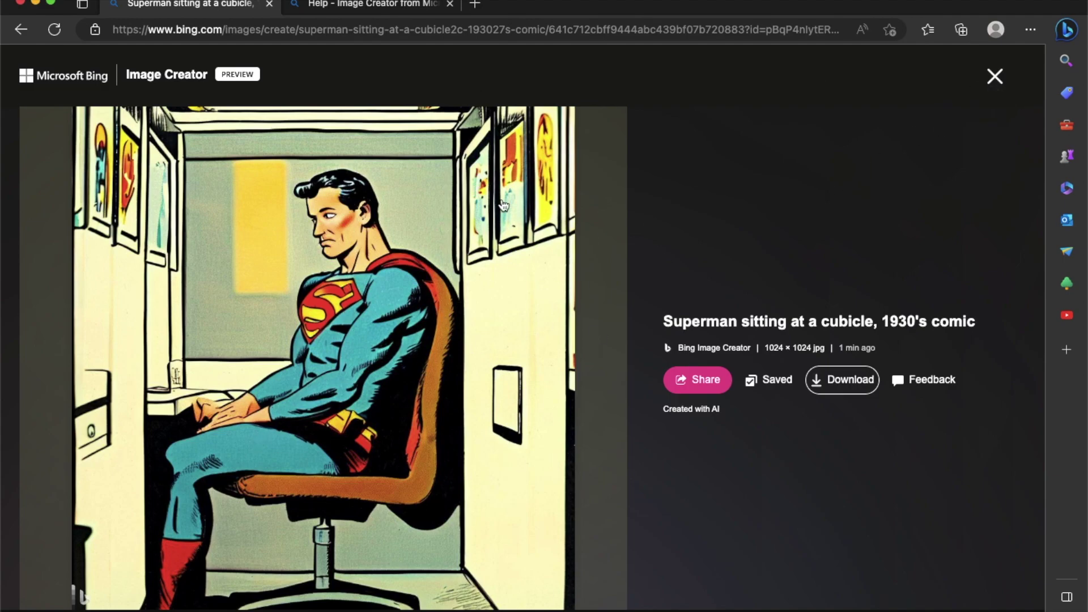
Return to the results and create images from the prompt "female alchemist in the forest".
left_click(993, 78)
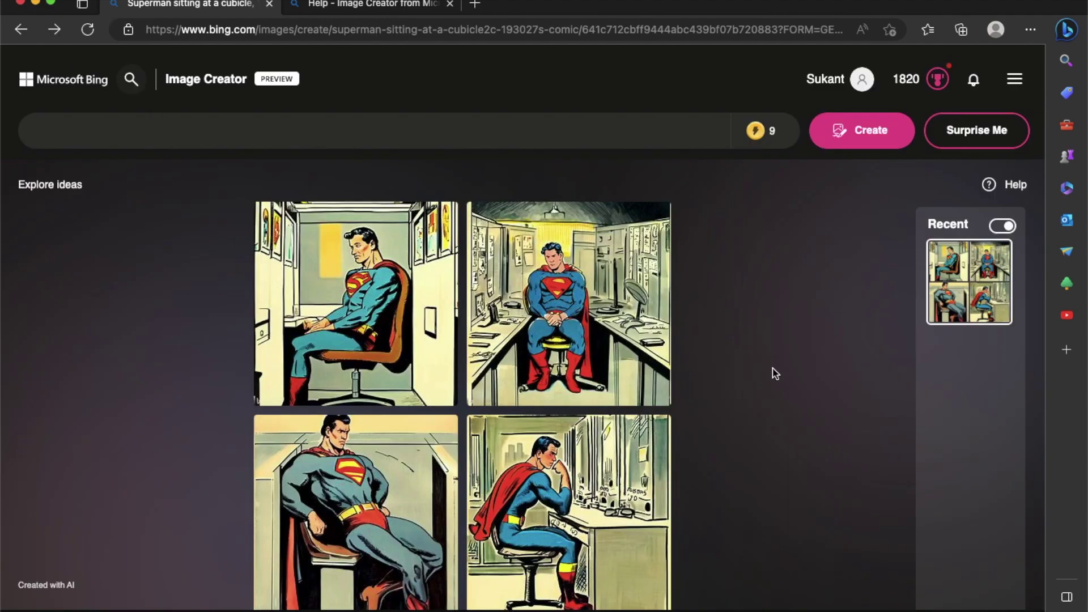
left_click(365, 134)
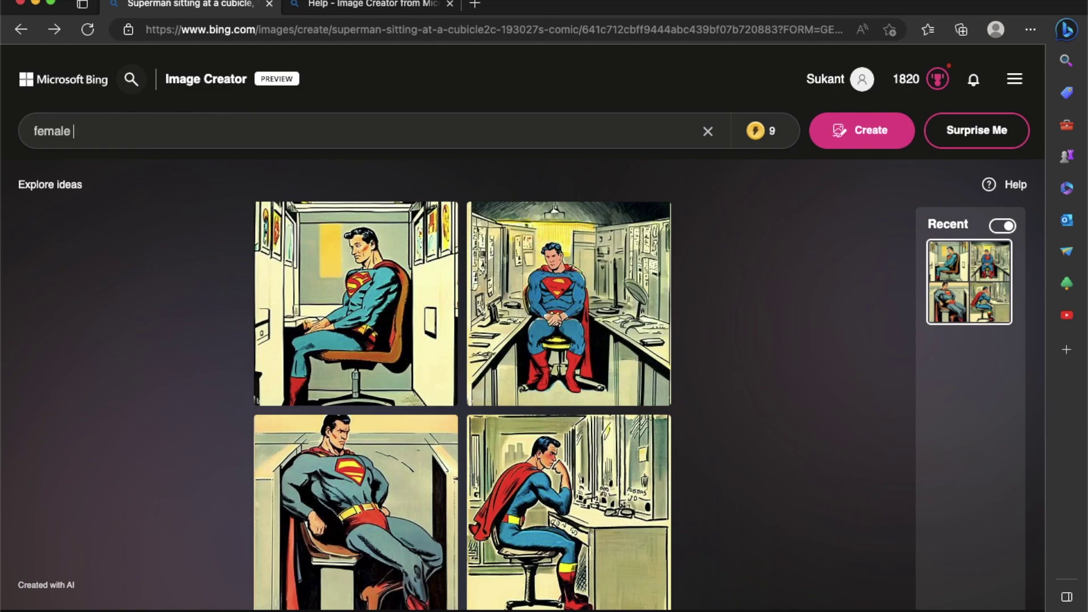
type("female alchemist in the forest")
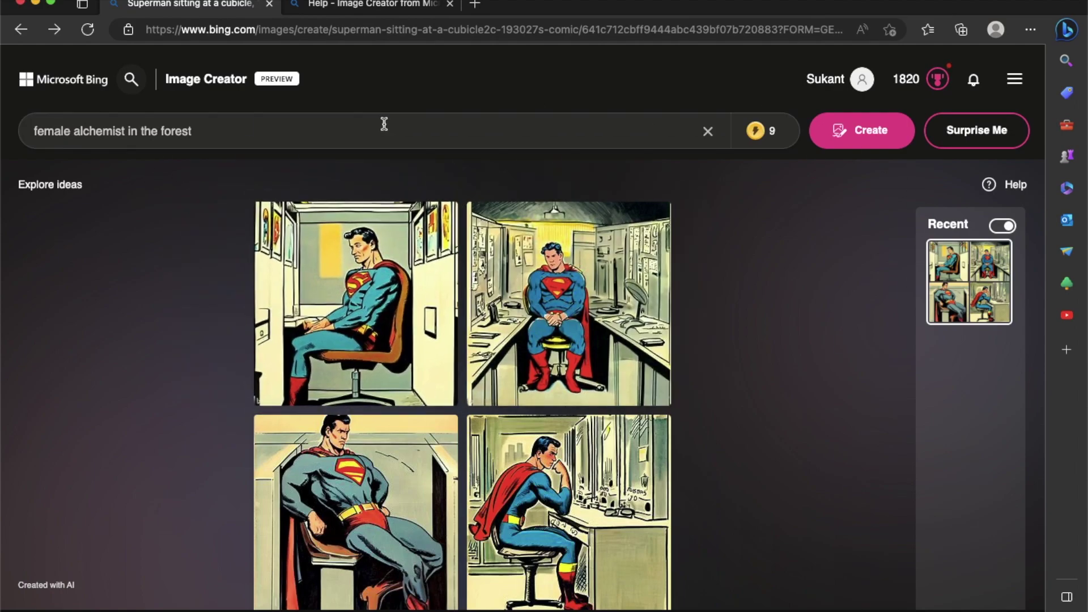
left_click(858, 131)
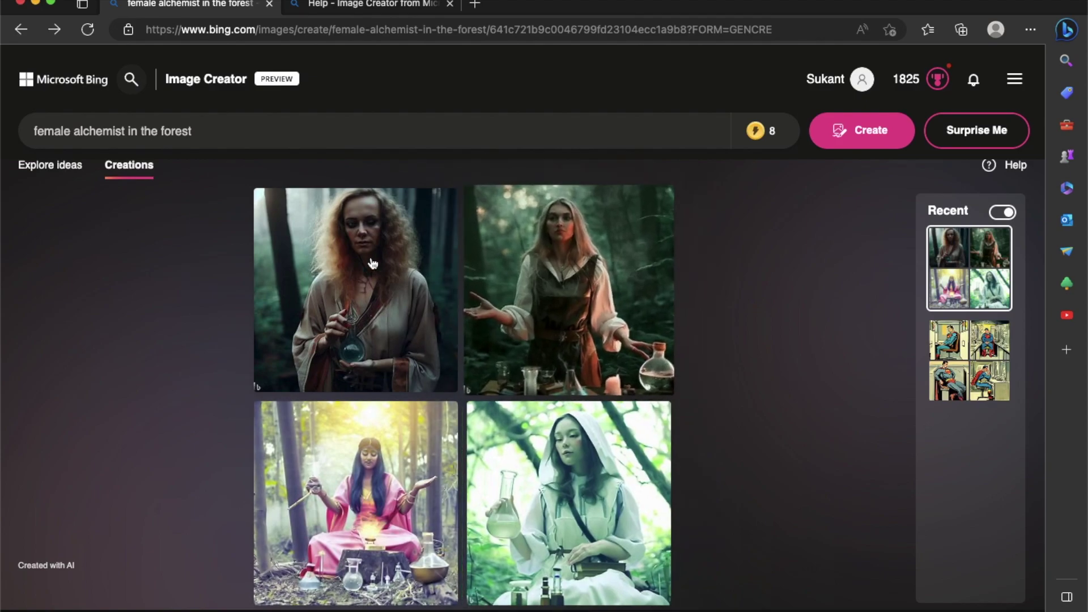
Examine the first alchemist image, the curly-haired woman holding a flask, including a close look at her face.
left_click(382, 261)
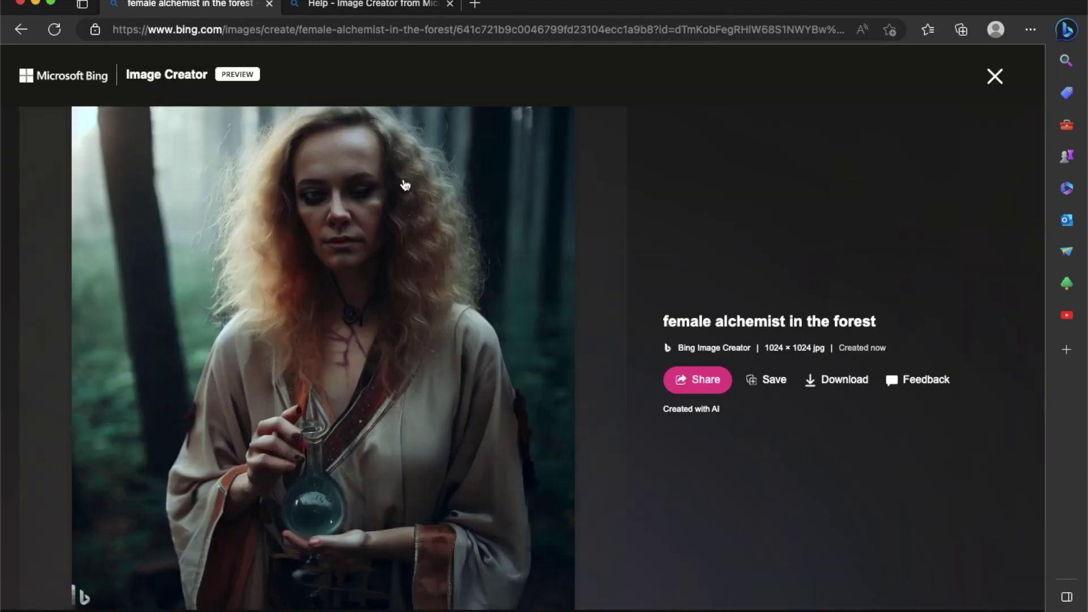
scroll(405, 184, "up", 10)
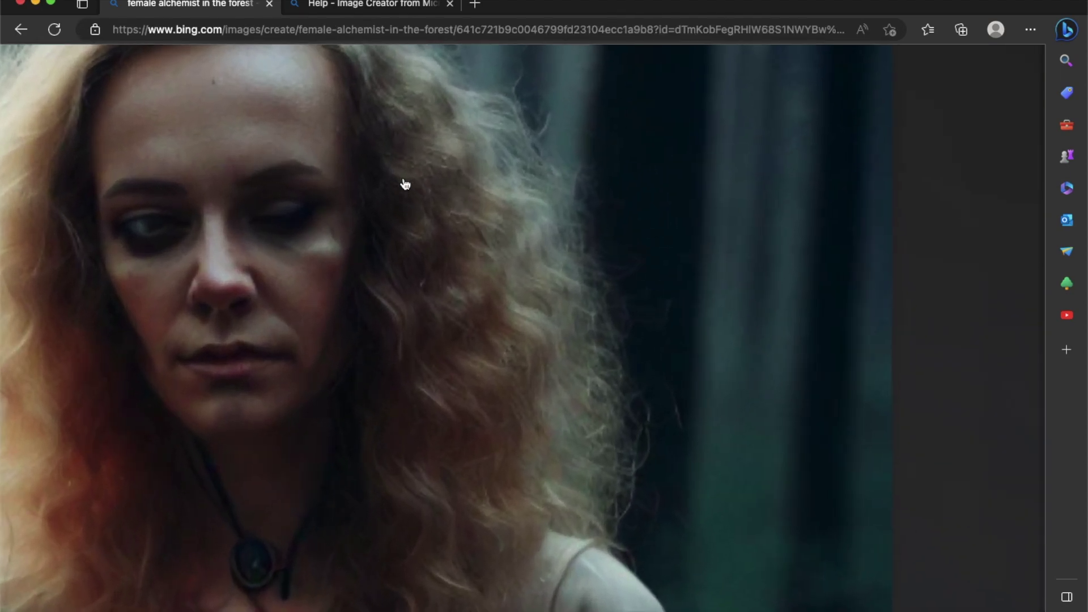
scroll(405, 184, "down", 10)
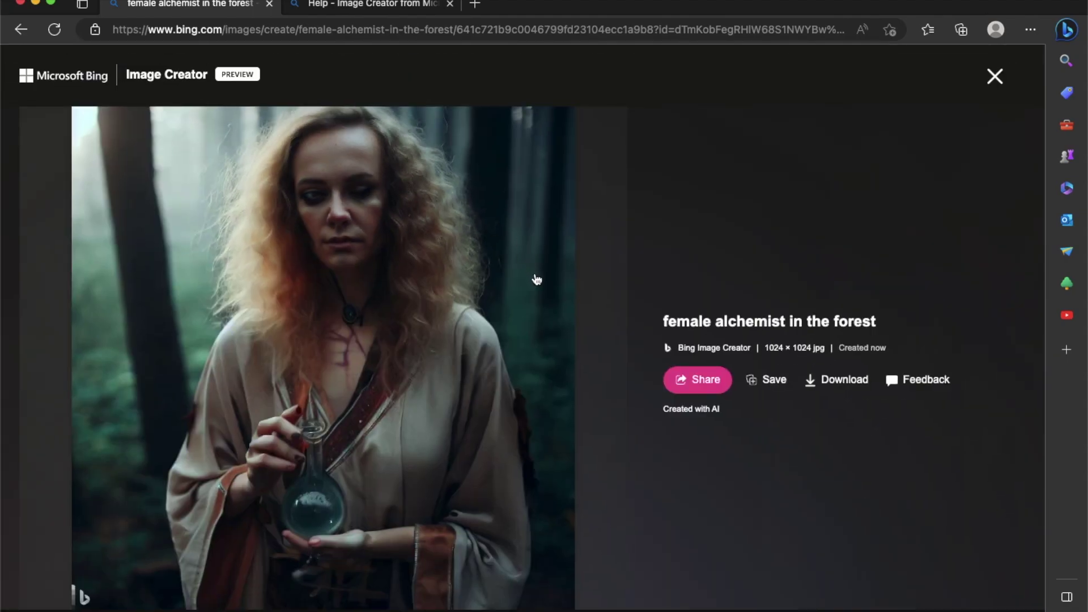
Append the style "photorealistic painting" from Testing AI.txt to the alchemist prompt after a comma and create the images.
left_click(647, 258)
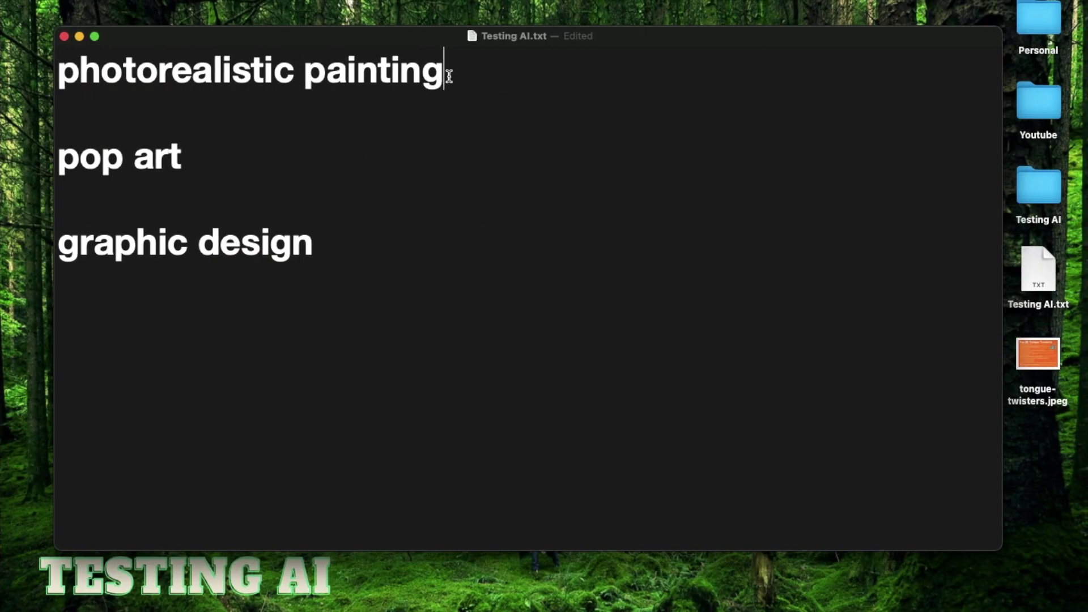
left_click_drag(445, 73, 39, 82)
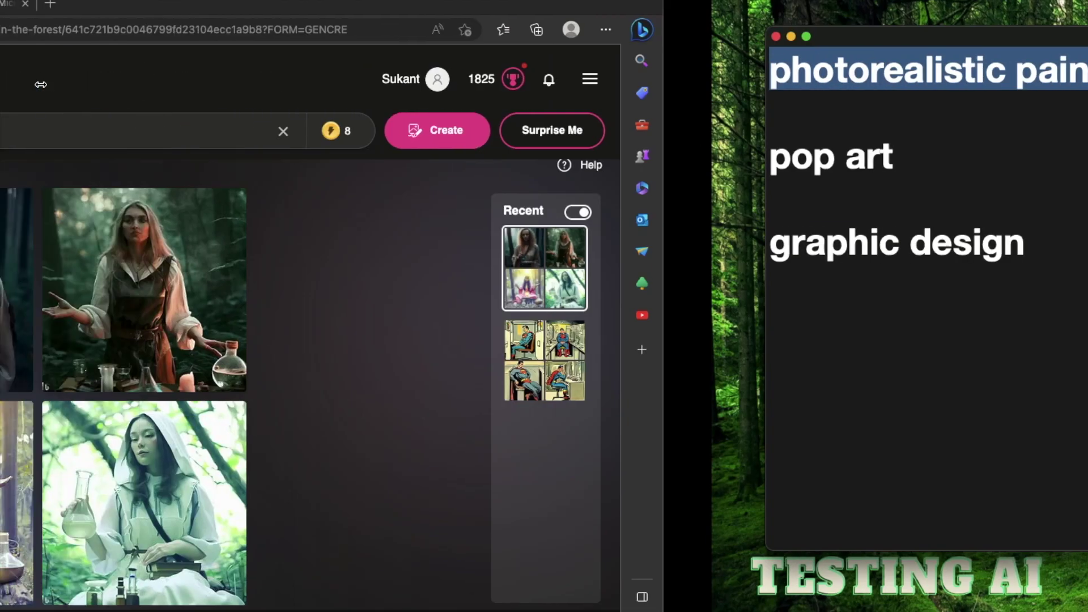
key("Return")
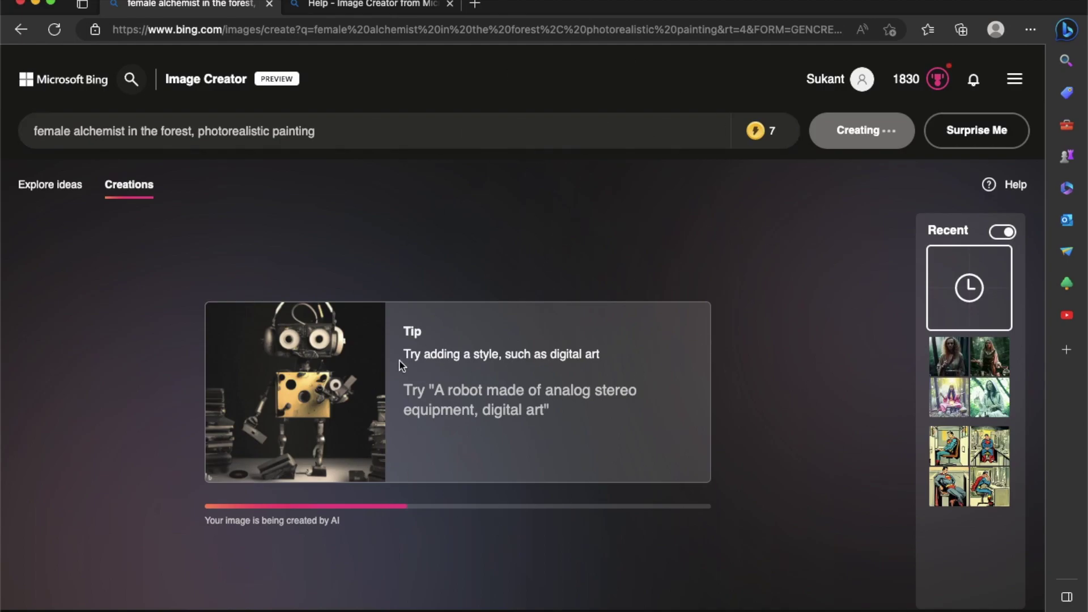
Examine the photorealistic image of the kneeling alchemist in the purple dress, checking the fabric, flask and surroundings up close.
left_click(1015, 179)
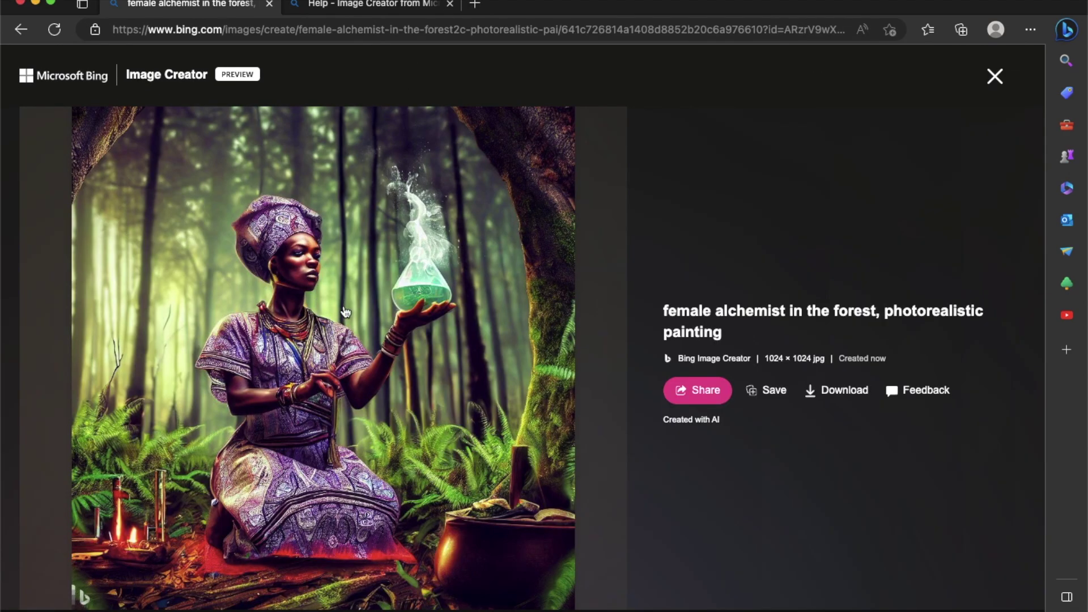
scroll(352, 252, "up", 5)
scroll(359, 276, "down", 10)
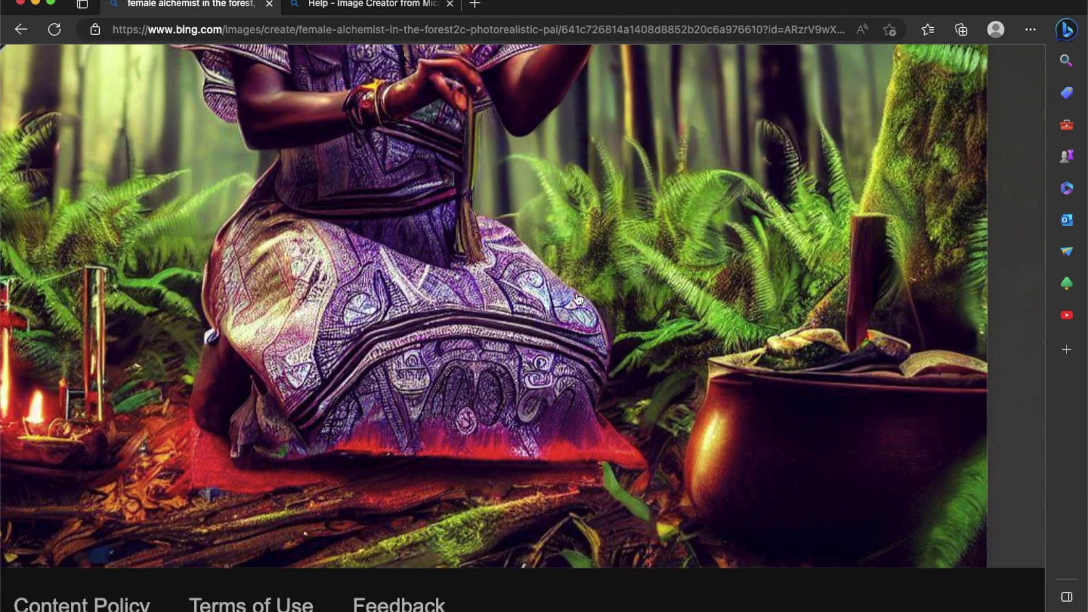
scroll(577, 300, "right", 5)
scroll(494, 234, "down", 5)
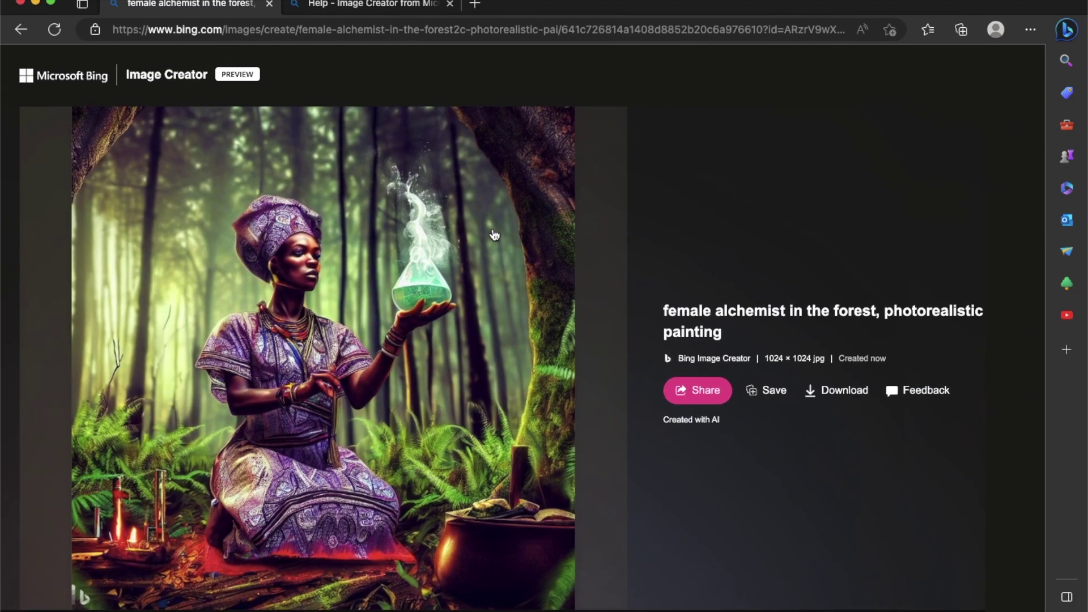
scroll(493, 245, "left", 5)
scroll(327, 310, "up", 5)
scroll(327, 310, "down", 5)
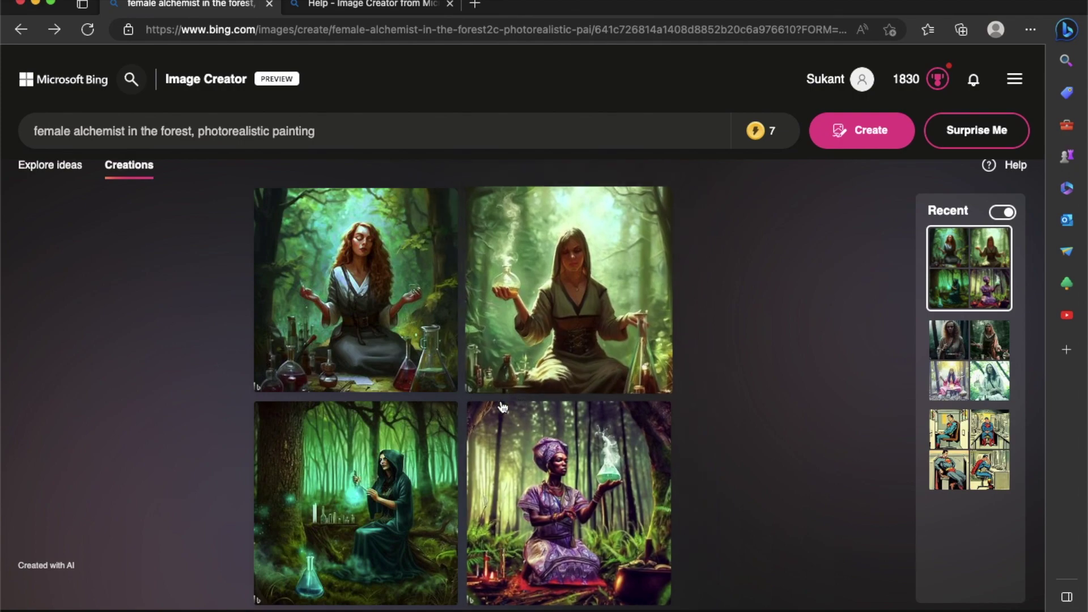
Replace the prompt's style with "pop art" from Testing AI.txt and create images from "female alchemist in the forest, pop art".
left_click(389, 140)
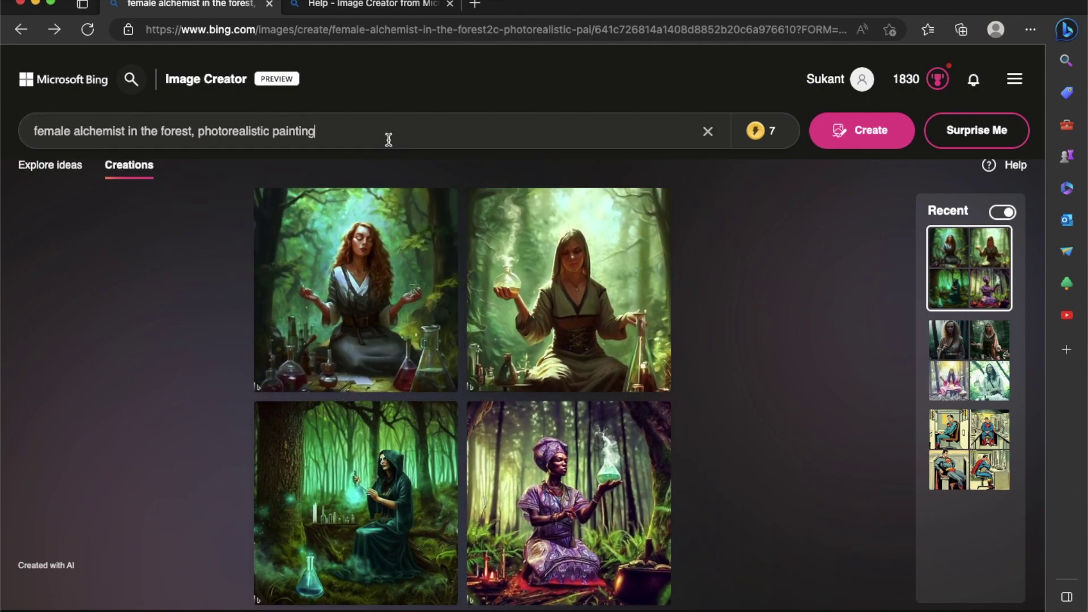
key("ctrl+Right")
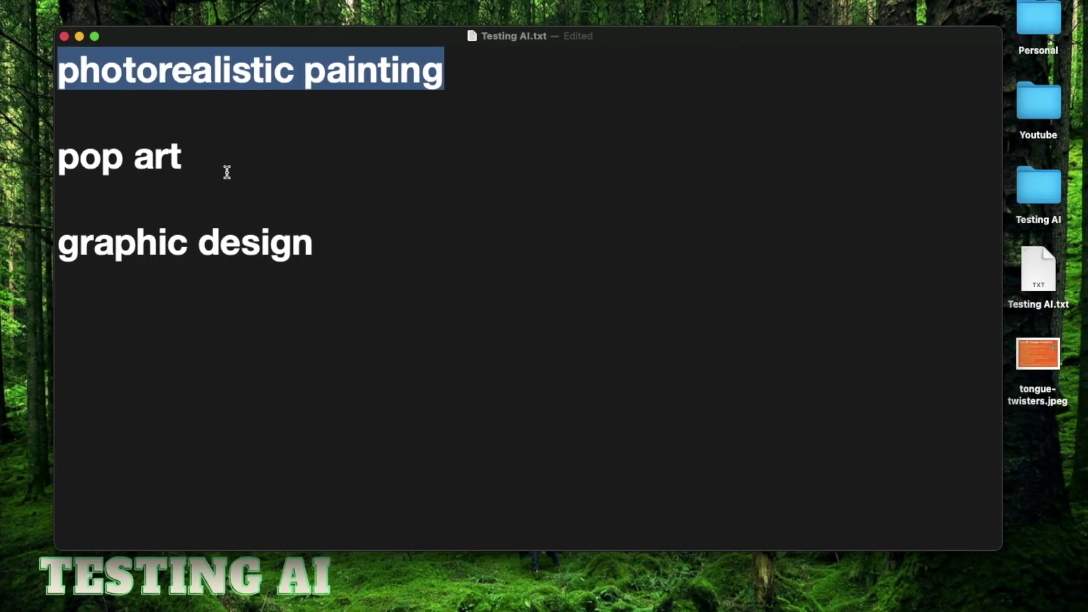
left_click(201, 153)
left_click_drag(198, 153, 80, 153)
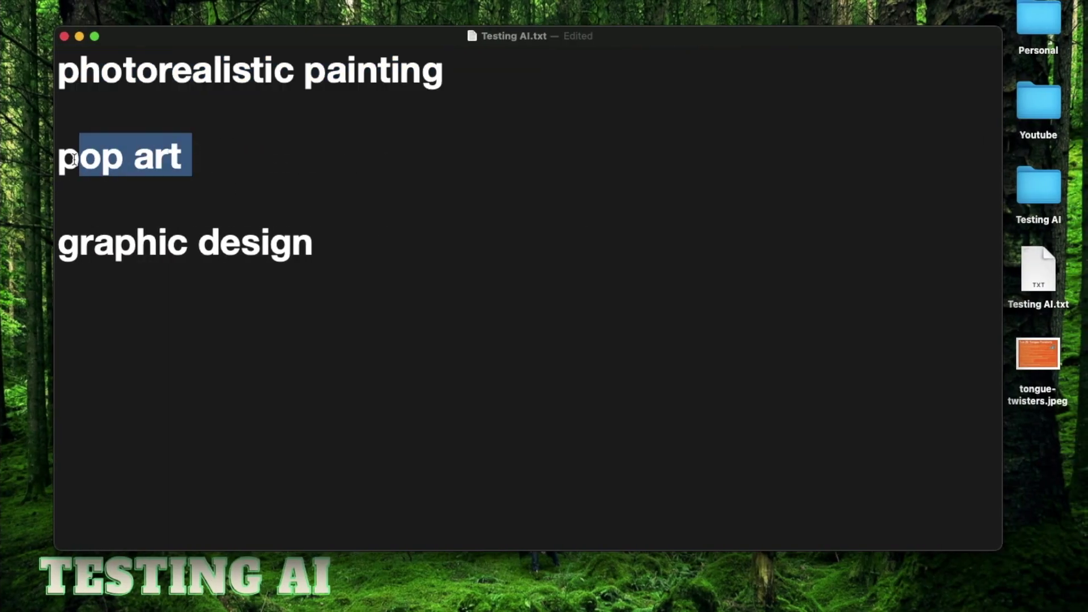
left_click_drag(80, 153, 56, 153)
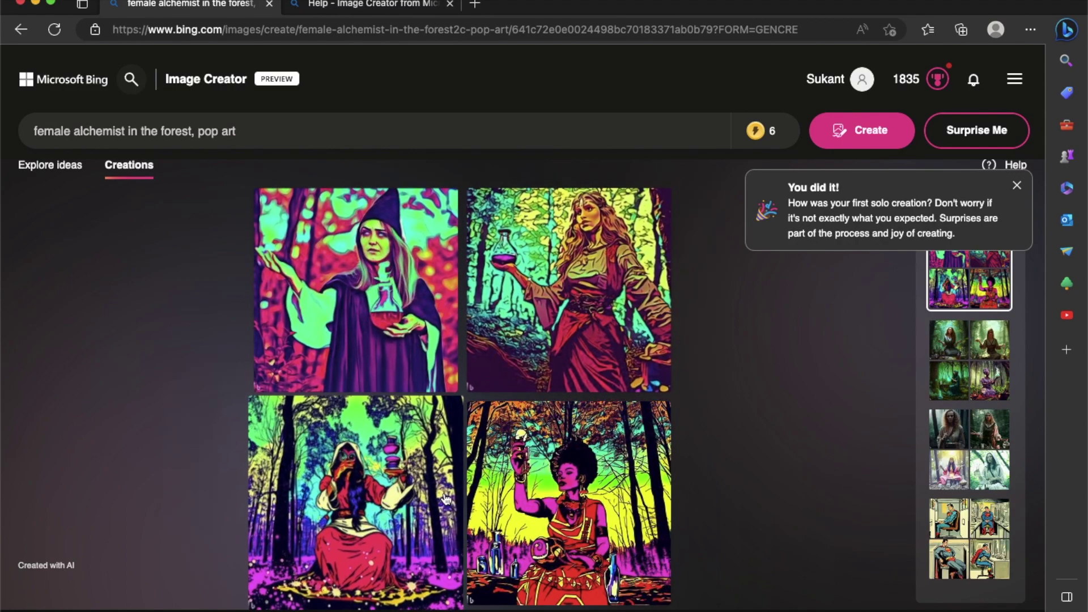
Examine the pop art image of the seated alchemist in red up close, and return to the results.
left_click(575, 492)
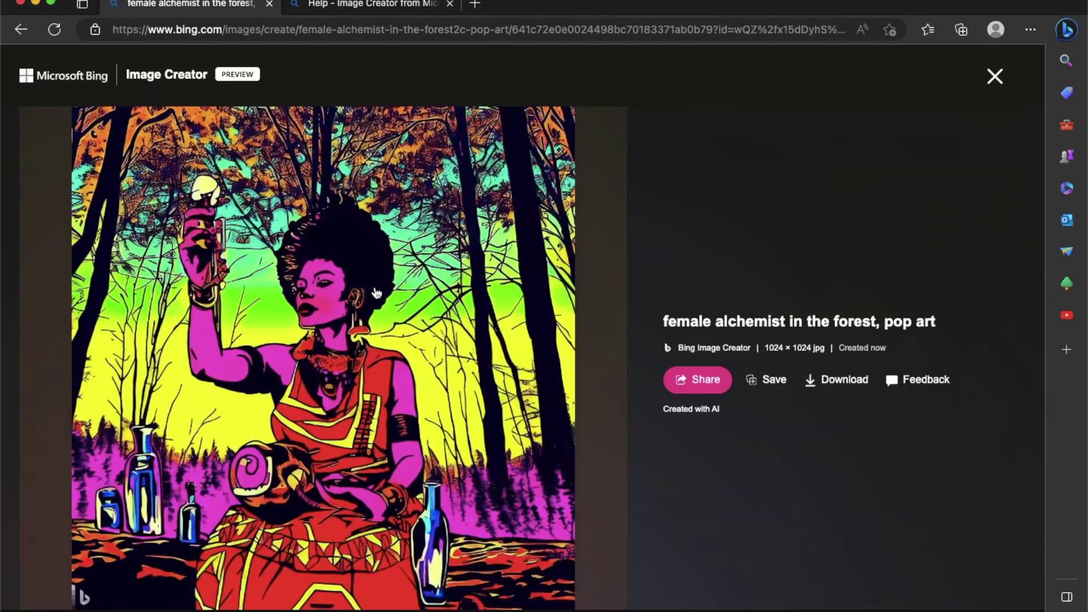
scroll(376, 293, "up", 5)
scroll(376, 293, "down", 5)
key("Escape")
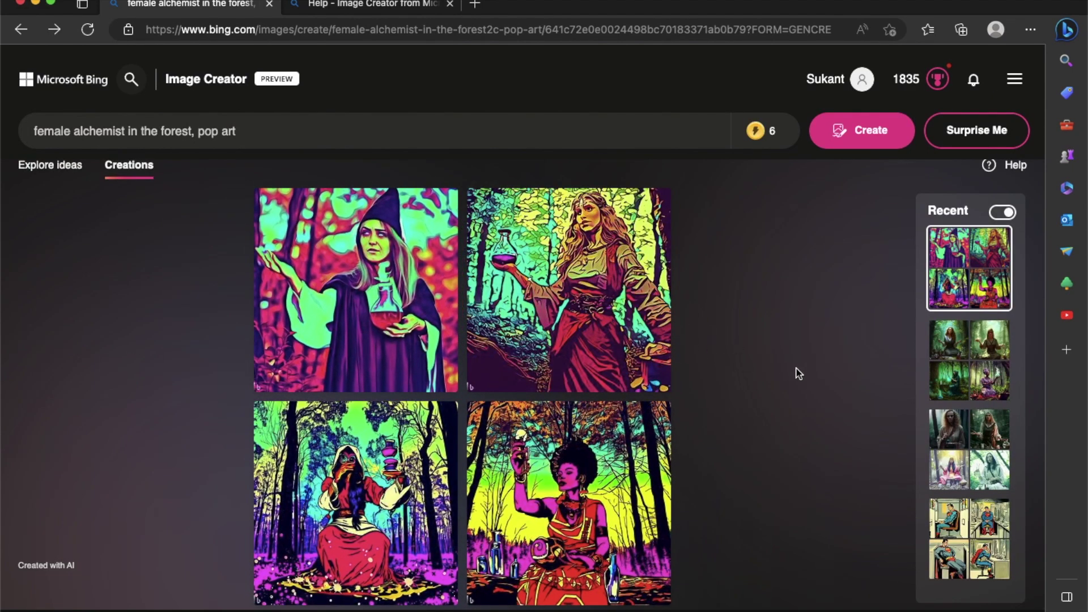
Change the prompt's style to "graphic design" from Testing AI.txt and create images of the female alchemist in the forest.
left_click(163, 136)
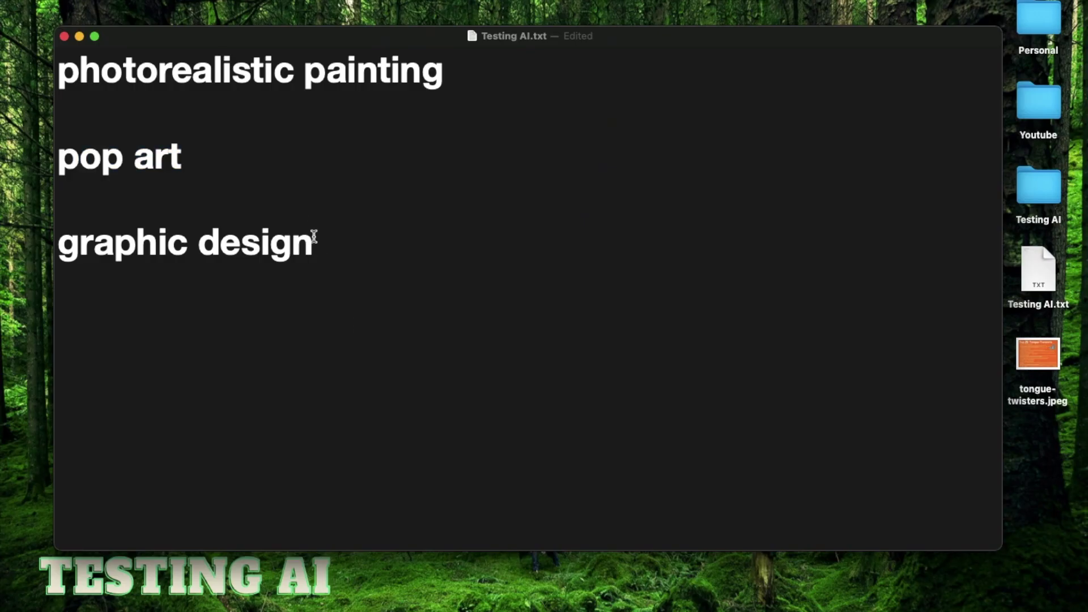
left_click_drag(313, 237, 51, 244)
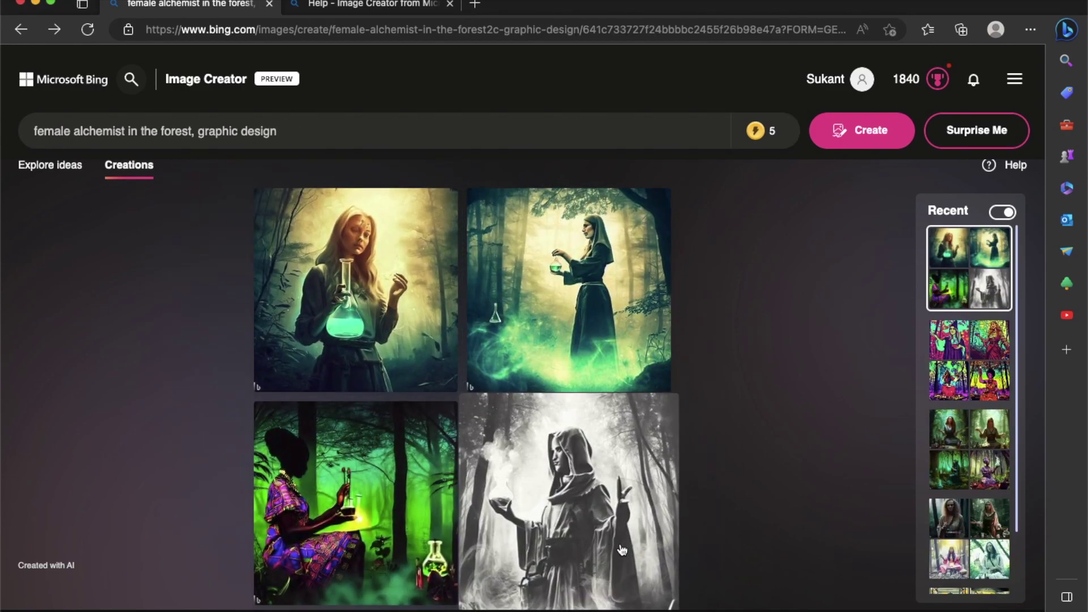
Examine the graphic design image of the hooded alchemist in black and white up close, and return to the results.
left_click(599, 538)
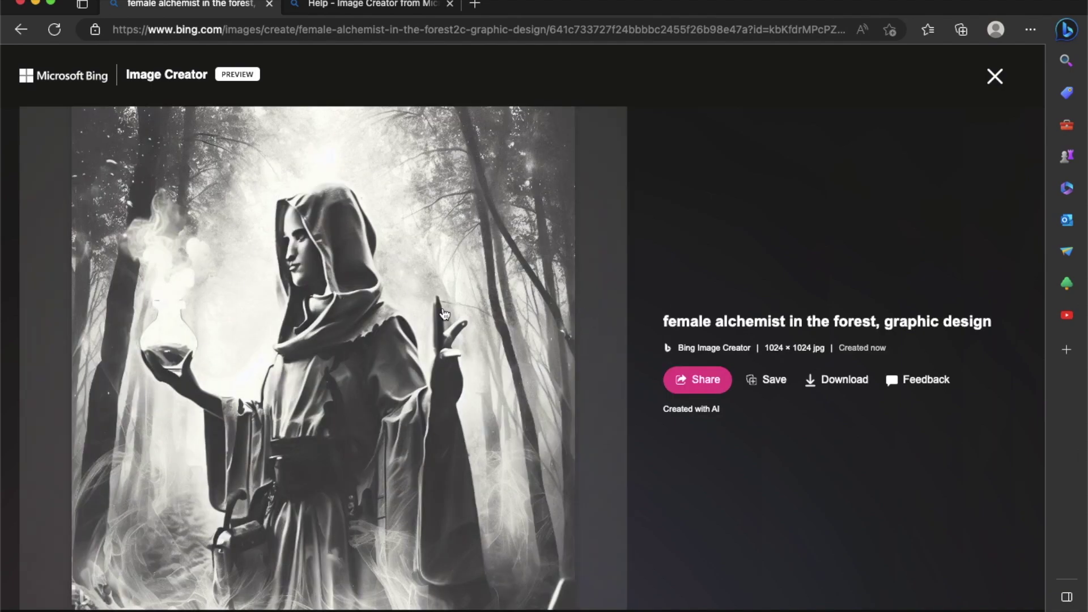
scroll(159, 367, "up", 3)
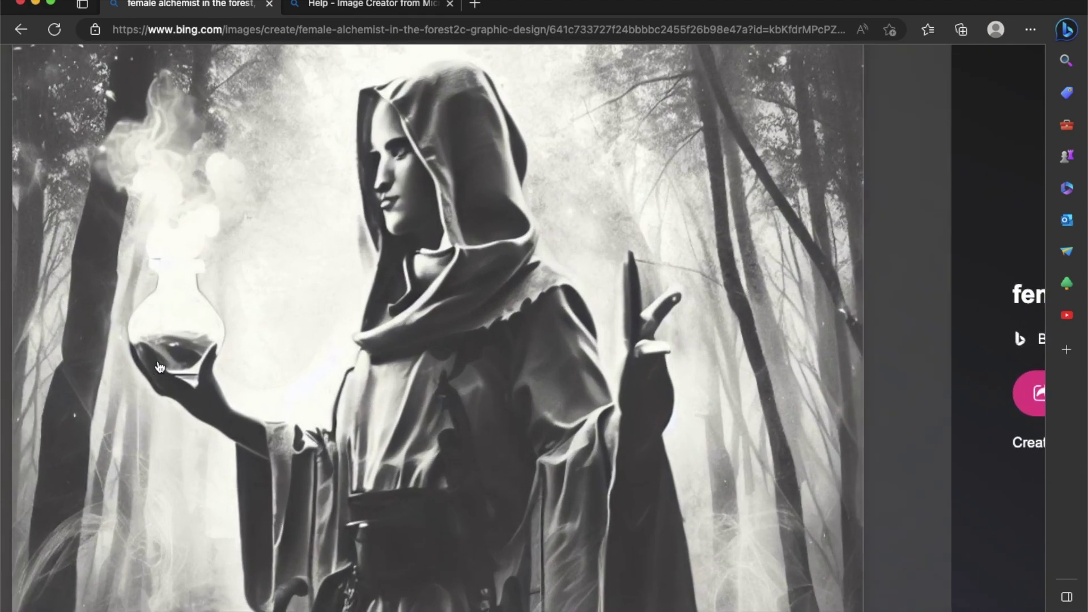
scroll(160, 367, "down", 3)
left_click(21, 29)
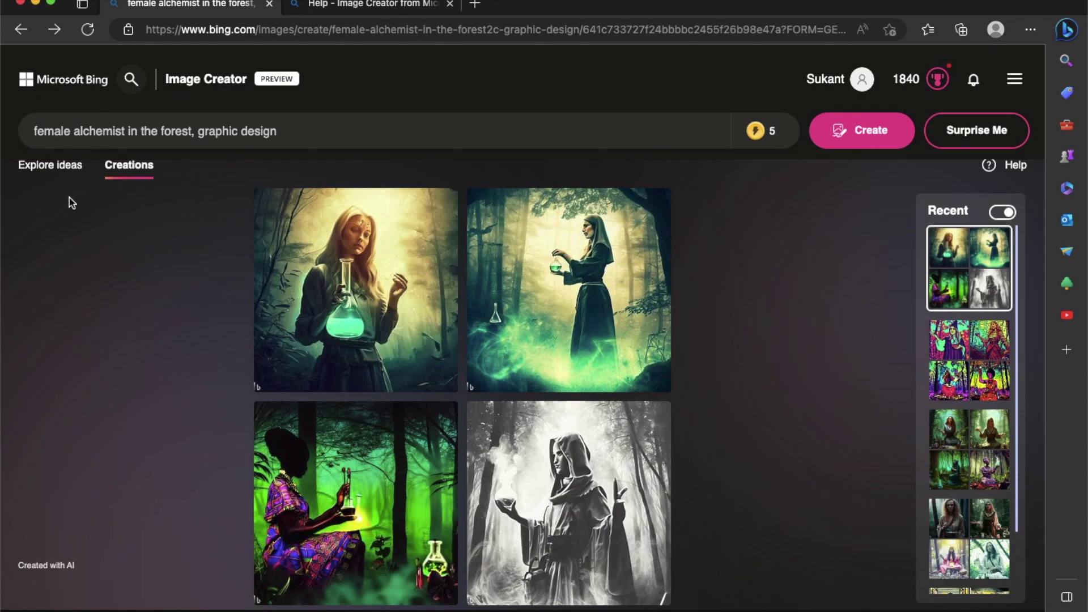
Change the prompt to "sad female alchemist in the forest, photorealistic painting", taking the style from Testing AI.txt, and create the images.
type("sad")
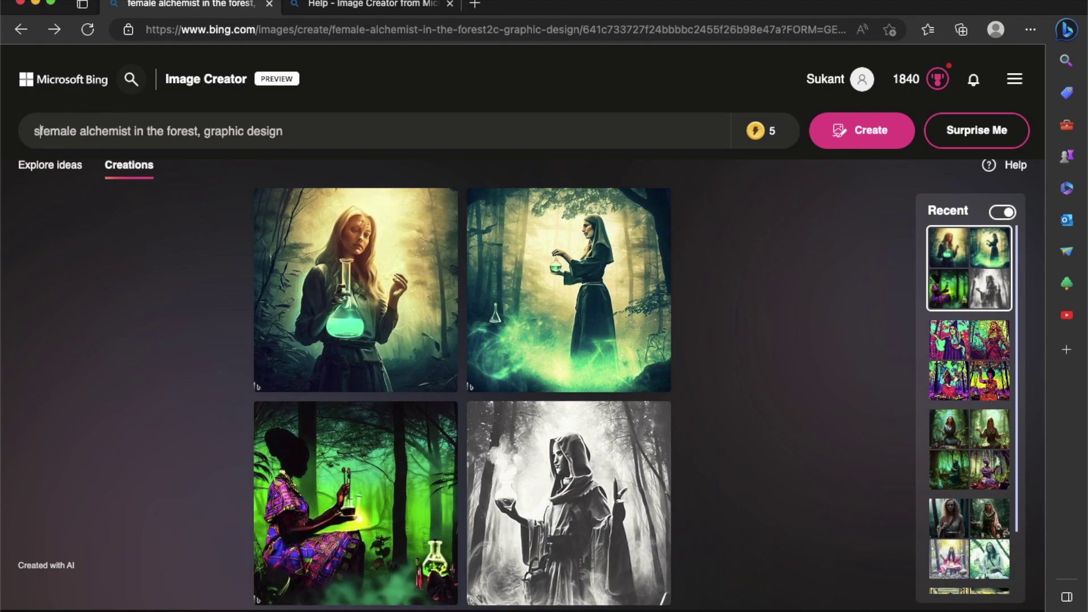
left_click_drag(225, 131, 383, 143)
key("BackSpace")
key("ctrl+Right")
left_click_drag(443, 75, 58, 74)
key("super+c")
key("ctrl+Left")
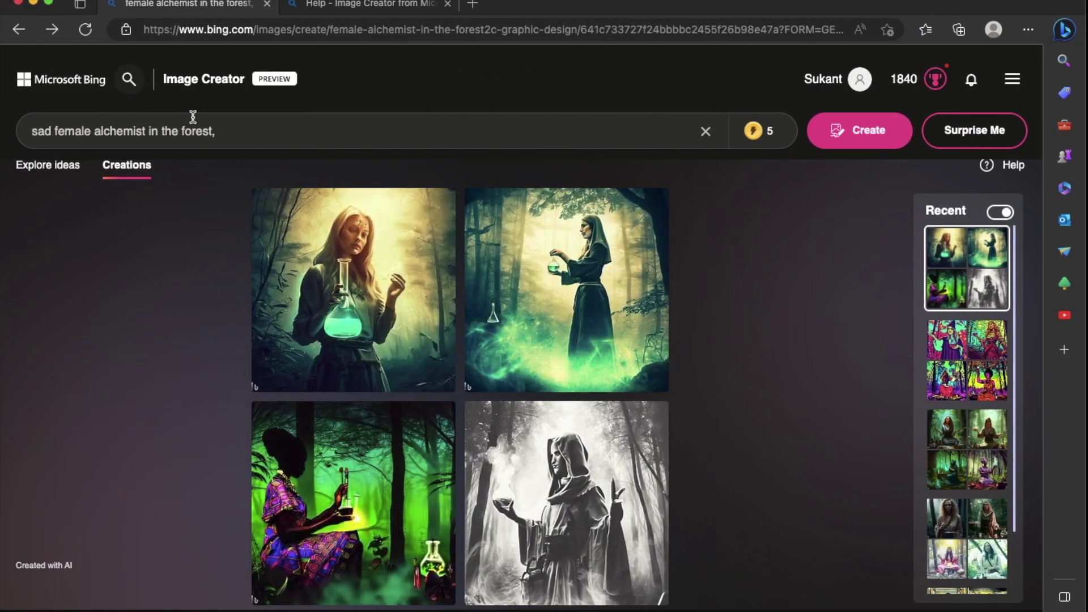
key("super+v")
key("Return")
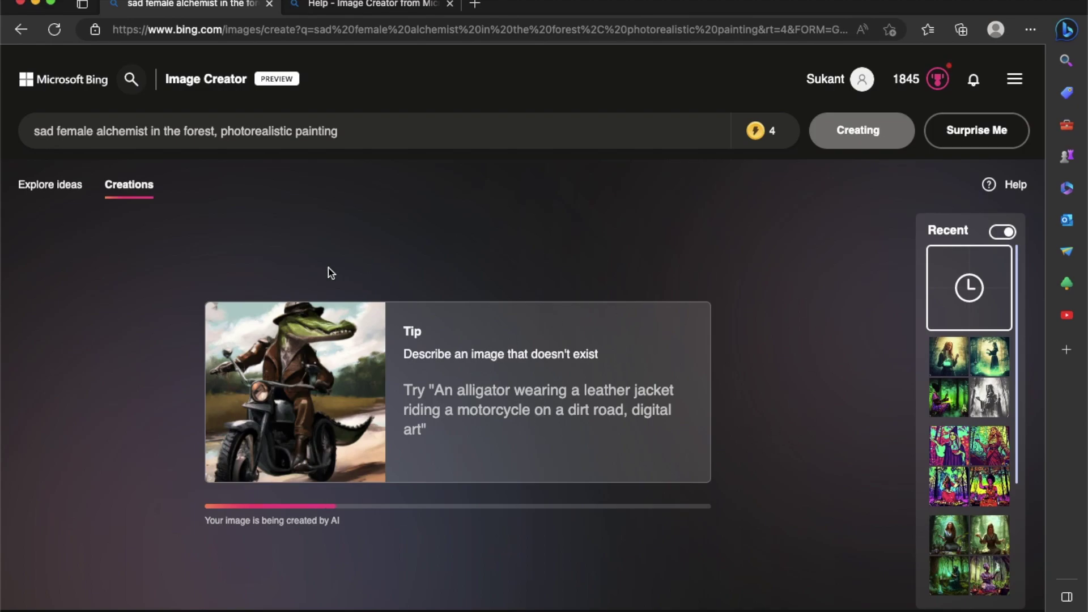
mouse_move(769, 135)
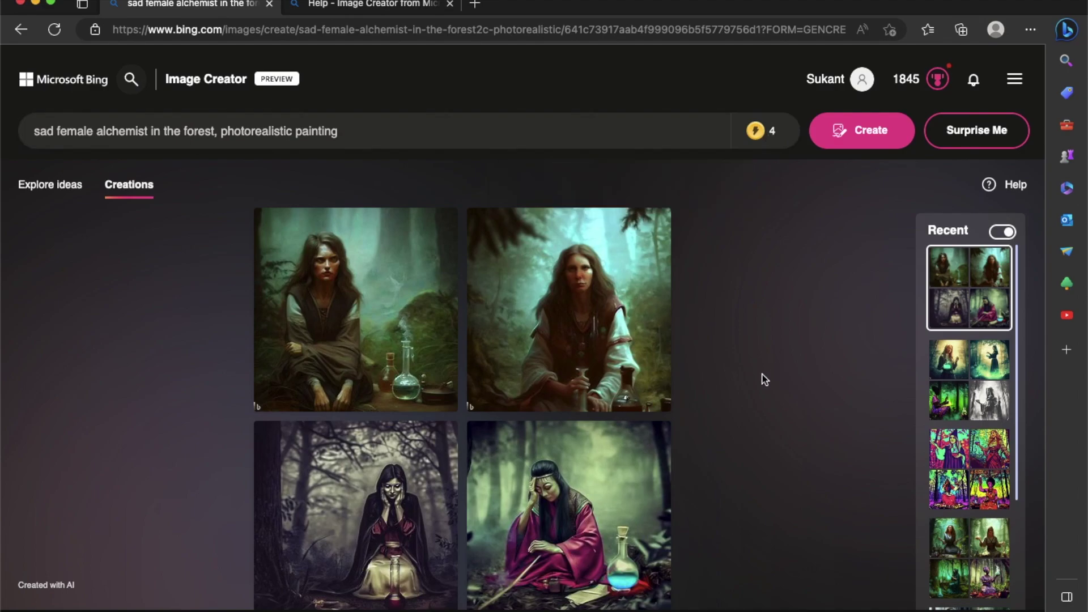
Compare the sad alchemist results up close, looking at the facial expressions and flasks.
scroll(230, 284, "up", 5)
scroll(418, 316, "up", 3)
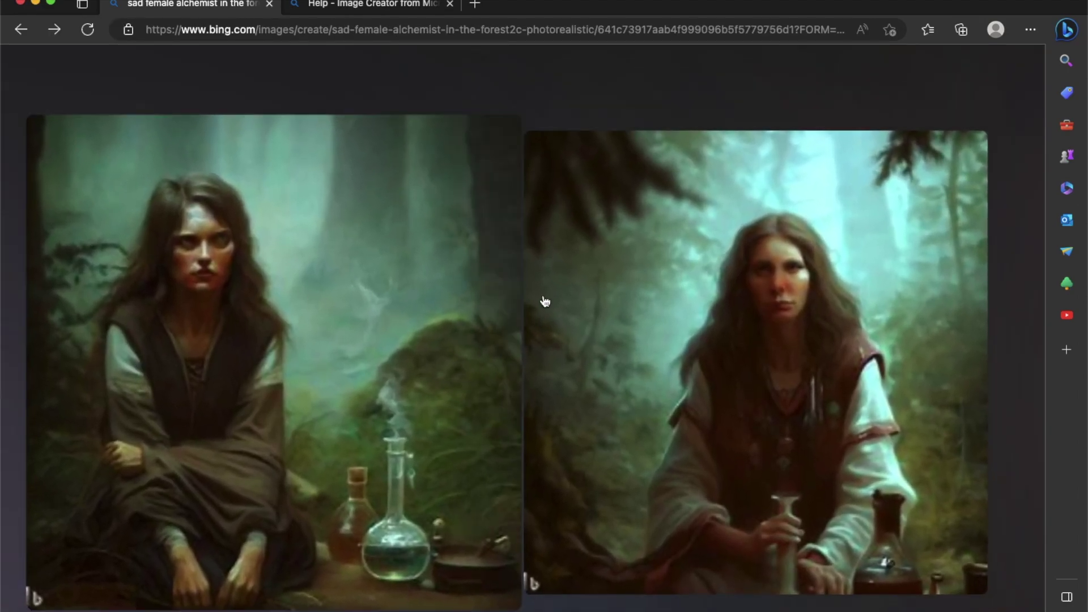
scroll(493, 388, "down", 3)
scroll(495, 384, "down", 5)
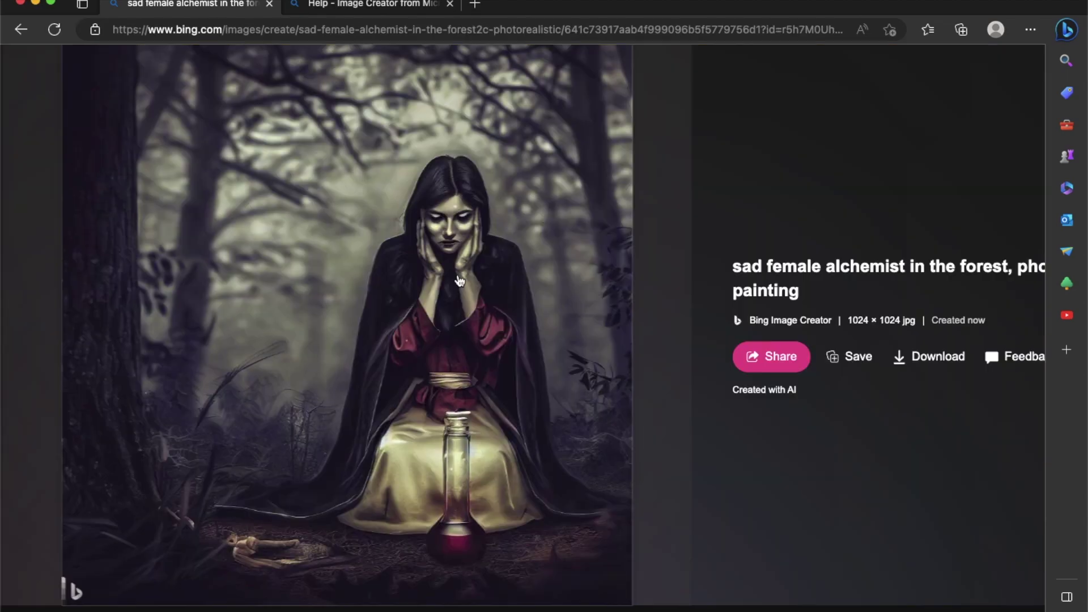
Examine the image of the kneeling alchemist in the dark cape, checking her face, skirt and flask, and return to the results.
scroll(459, 280, "up", 5)
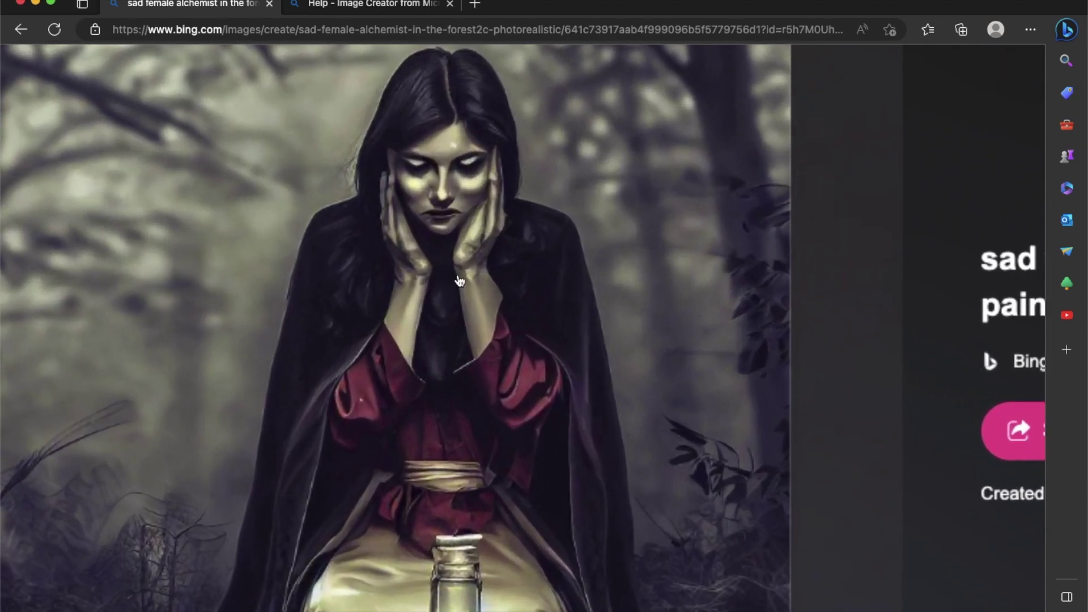
scroll(458, 281, "down", 3)
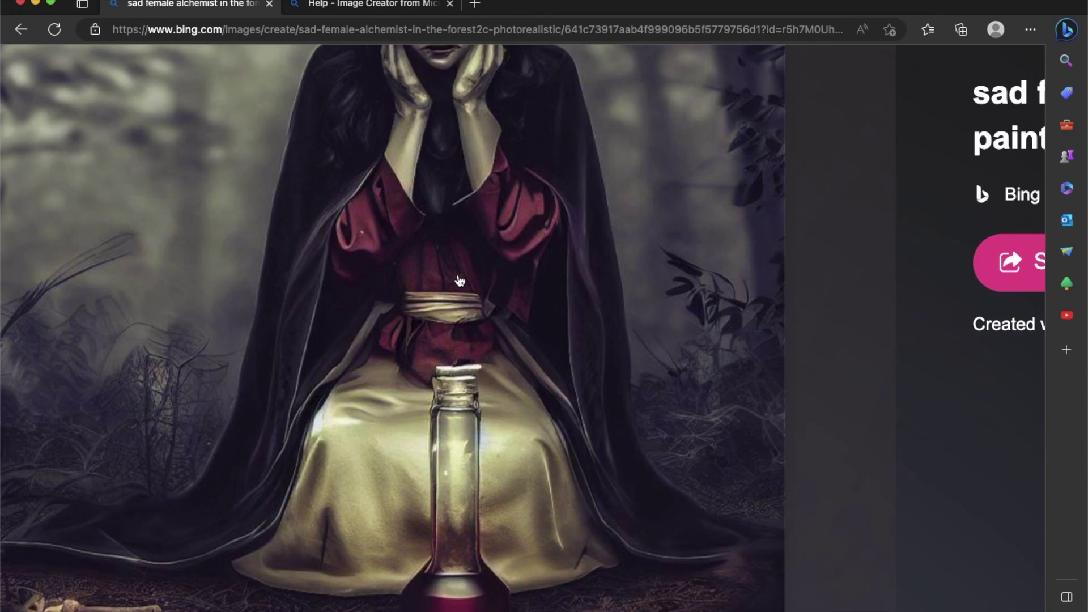
scroll(459, 281, "up", 2)
scroll(459, 281, "down", 3)
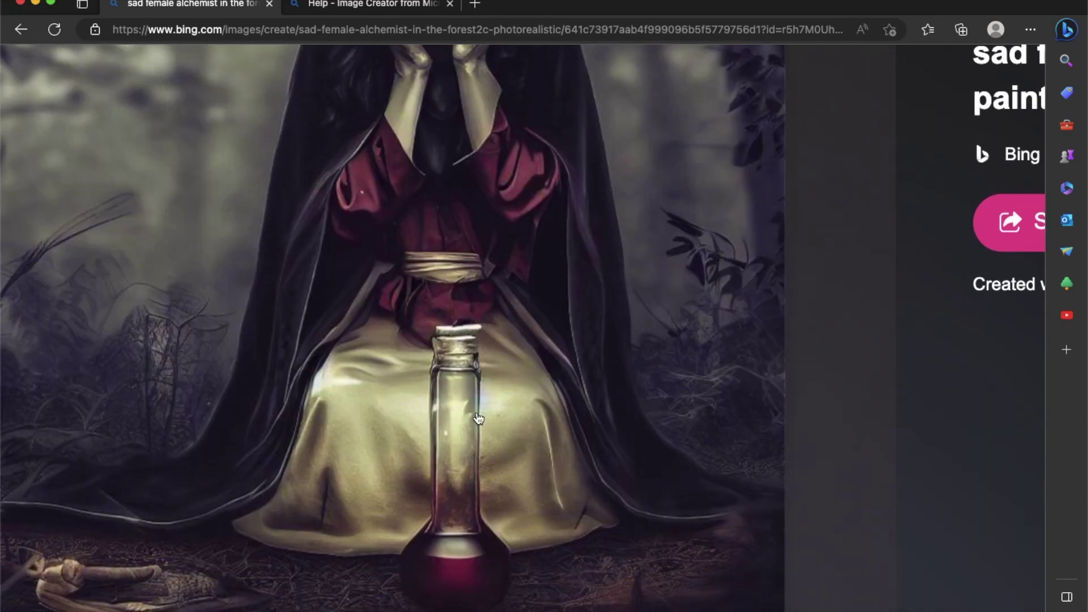
key("super+[")
Replace "sad" with "ecstatic" in the prompt and create images from "ecstatic female alchemist in the forest, photorealistic painting".
scroll(368, 171, "down", 5)
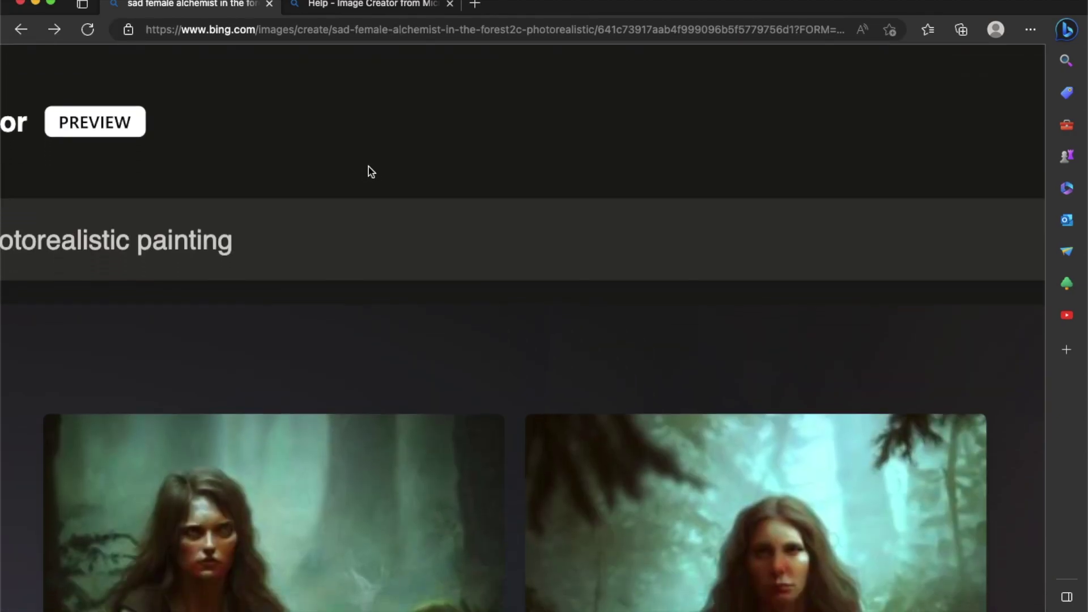
scroll(227, 170, "left", 2)
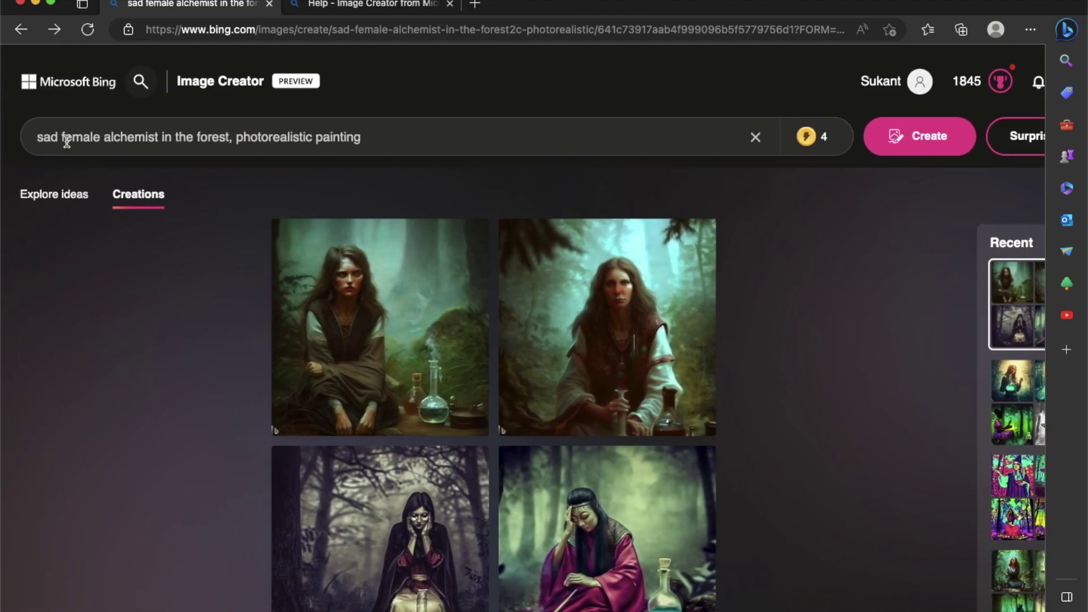
left_click_drag(57, 137, 34, 137)
type("ecstatic")
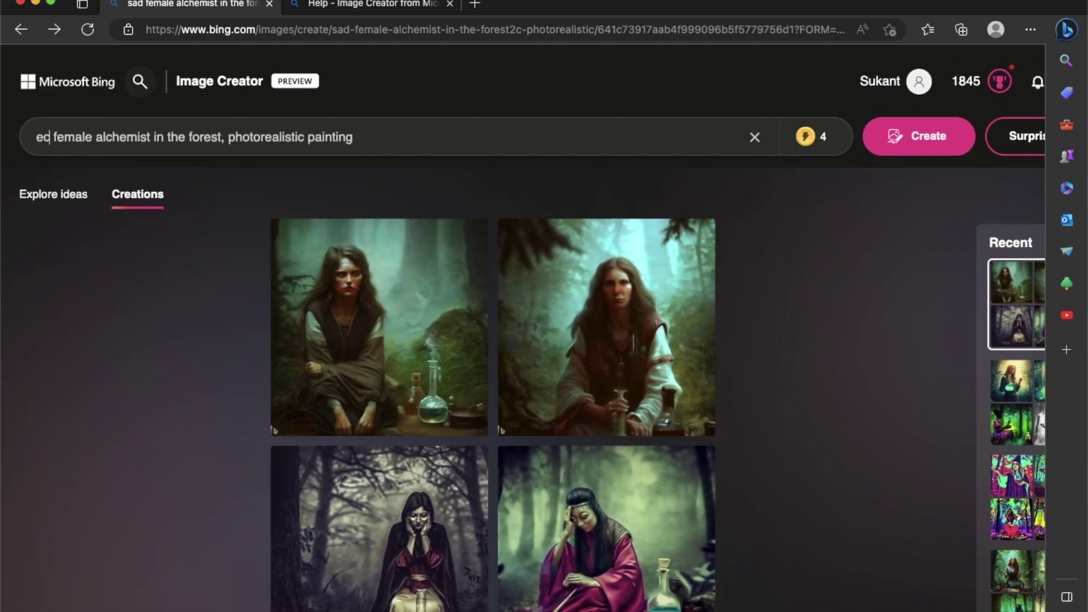
key("Return")
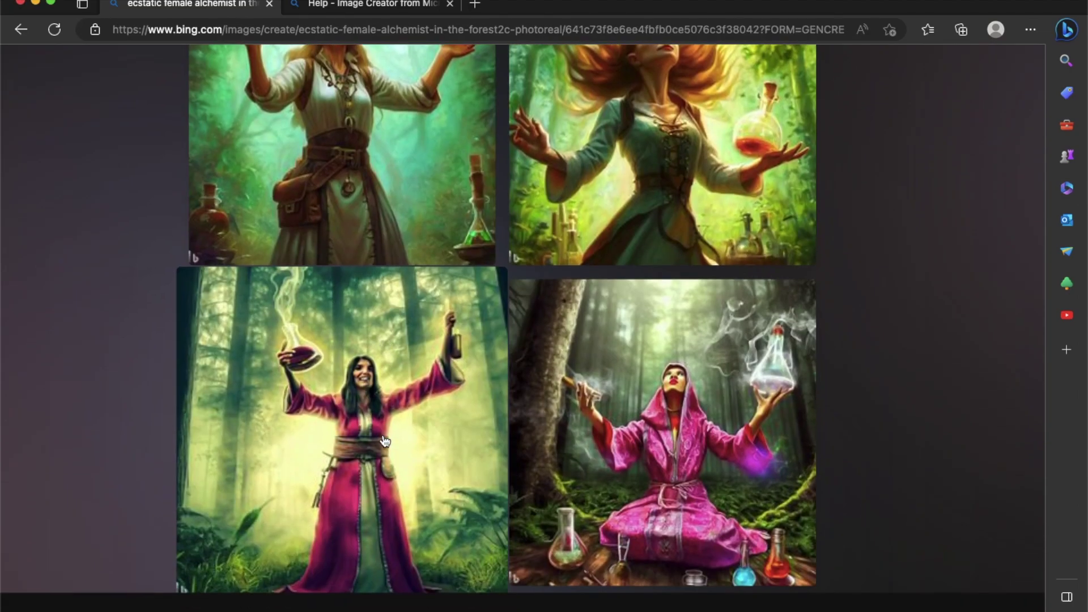
Examine the ecstatic alchemist results up close, focusing on the two women in pink robes.
scroll(384, 442, "up", 5)
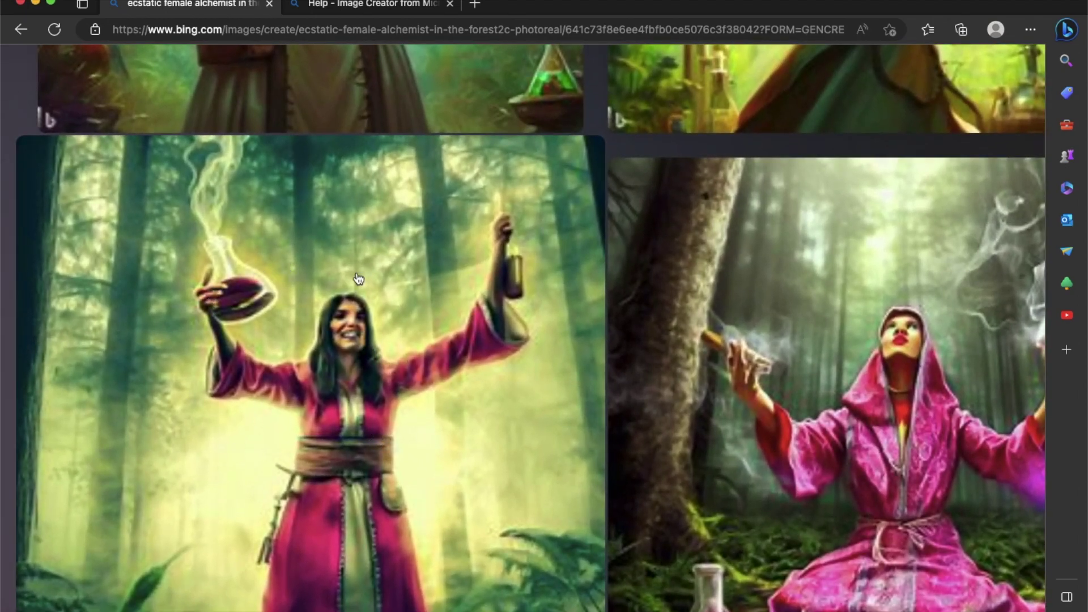
scroll(644, 419, "down", 5)
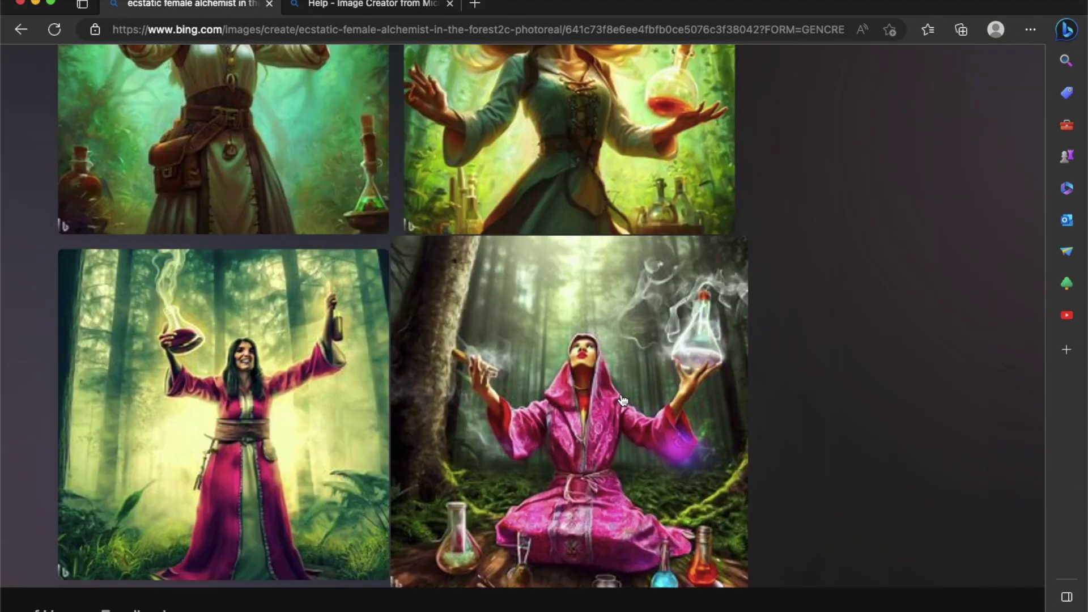
scroll(623, 402, "up", 5)
scroll(623, 400, "down", 5)
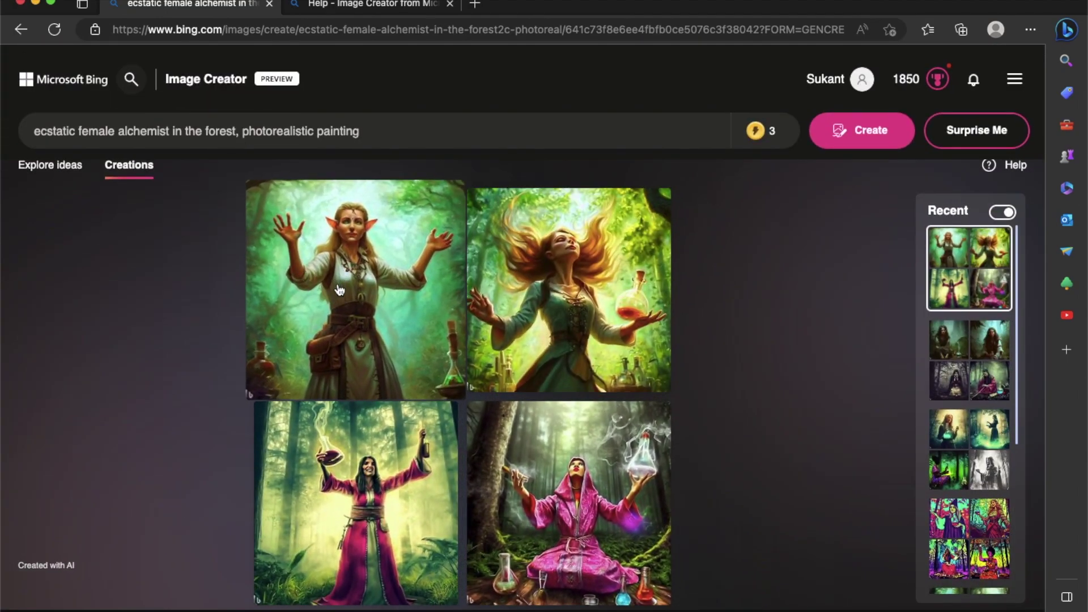
Examine the image of the red-haired alchemist with the flask, view it full size in a separate tab and close that tab.
left_click(585, 292)
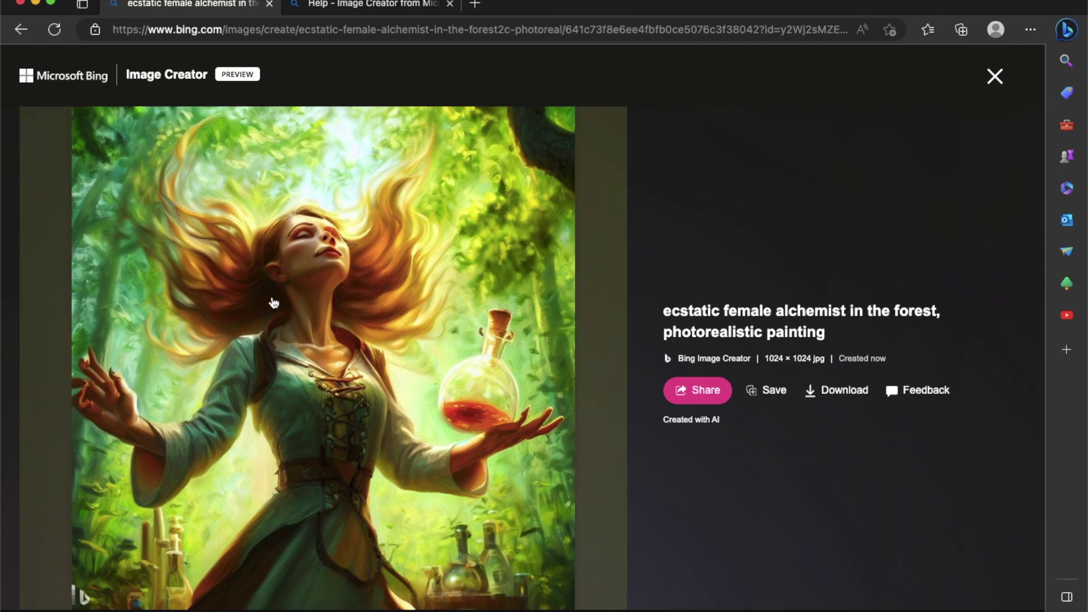
scroll(143, 391, "up", 5)
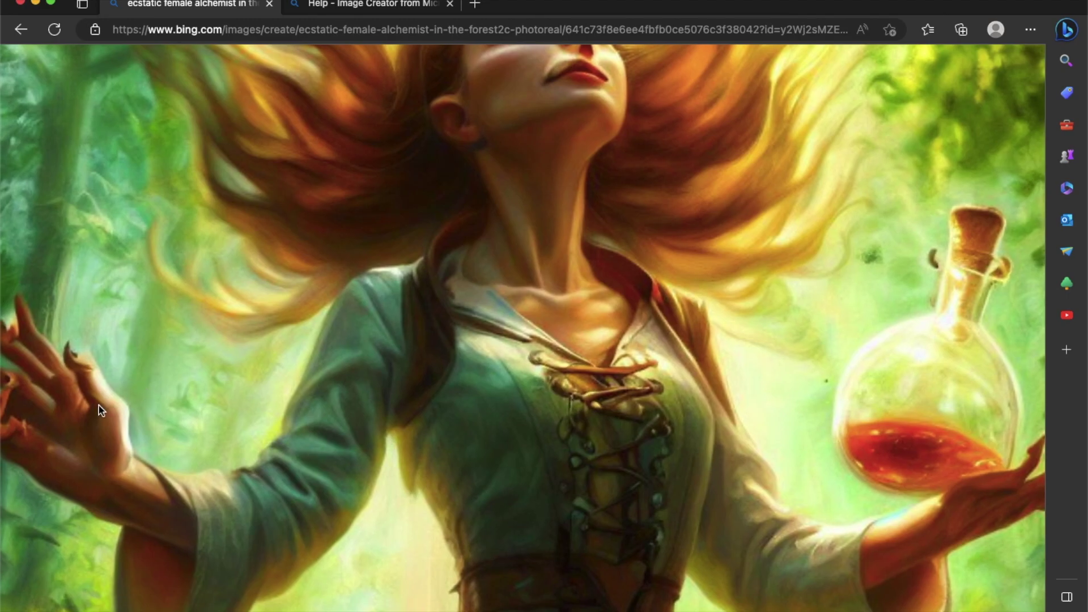
scroll(99, 406, "left", 3)
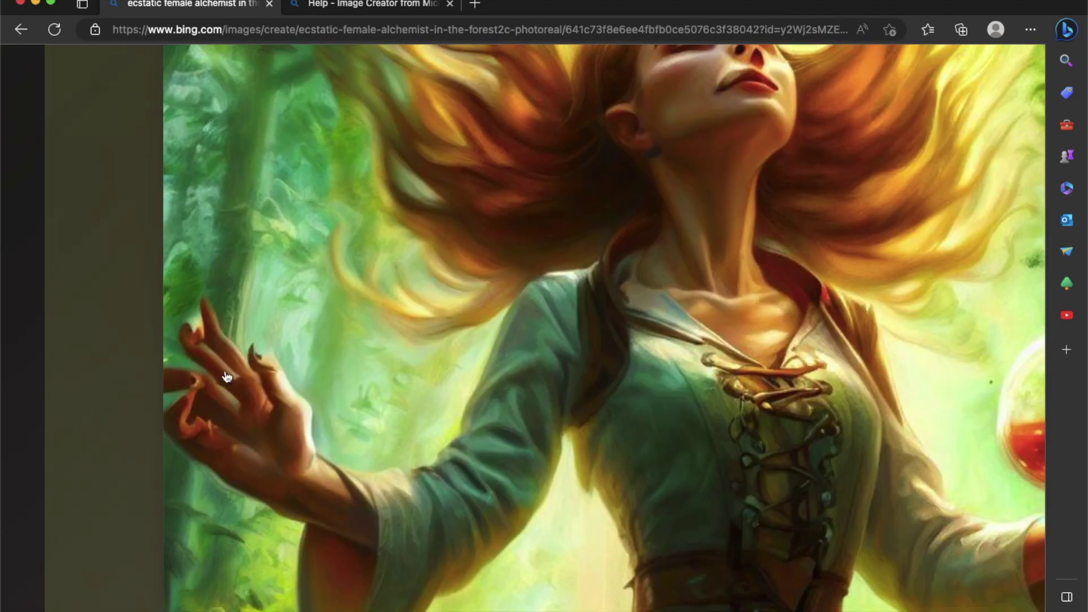
left_click(433, 257)
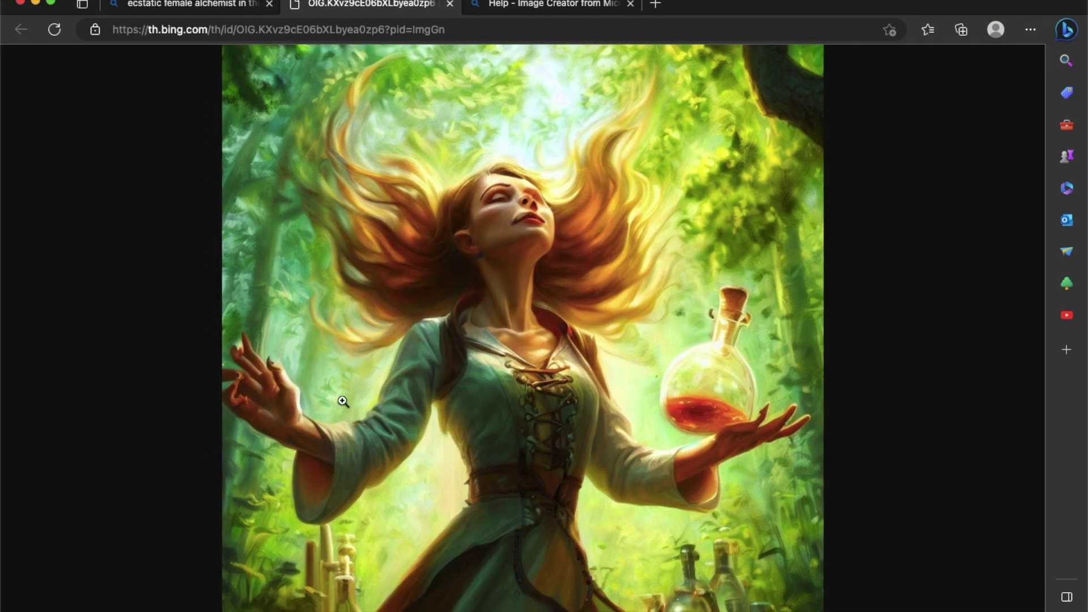
key("super+w")
Change the prompt to "female alchemist dancing in the forest, photorealistic painting" and create the images.
left_click_drag(77, 131, 19, 135)
key("BackSpace")
left_click(126, 134)
type("dancing")
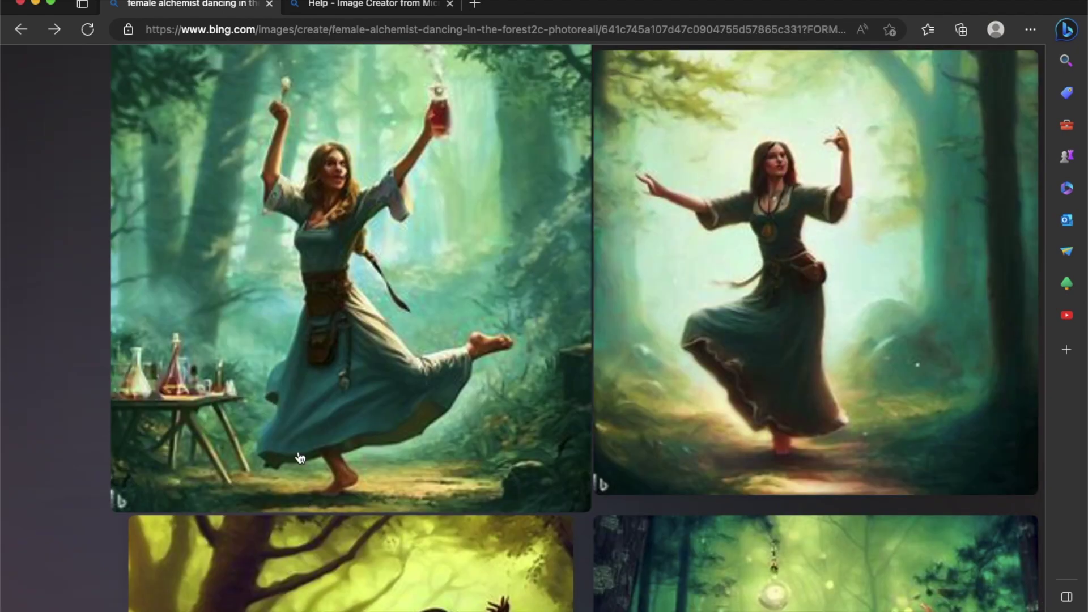
Compare the four dancing alchemist results up close.
scroll(404, 218, "up", 1)
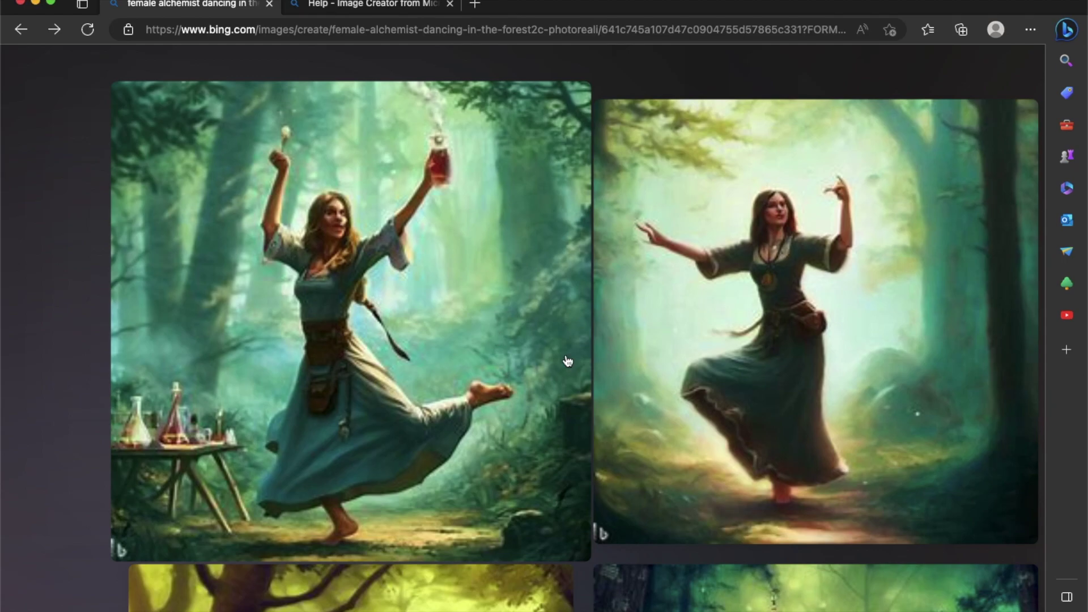
scroll(566, 359, "down", 4)
scroll(567, 363, "down", 4)
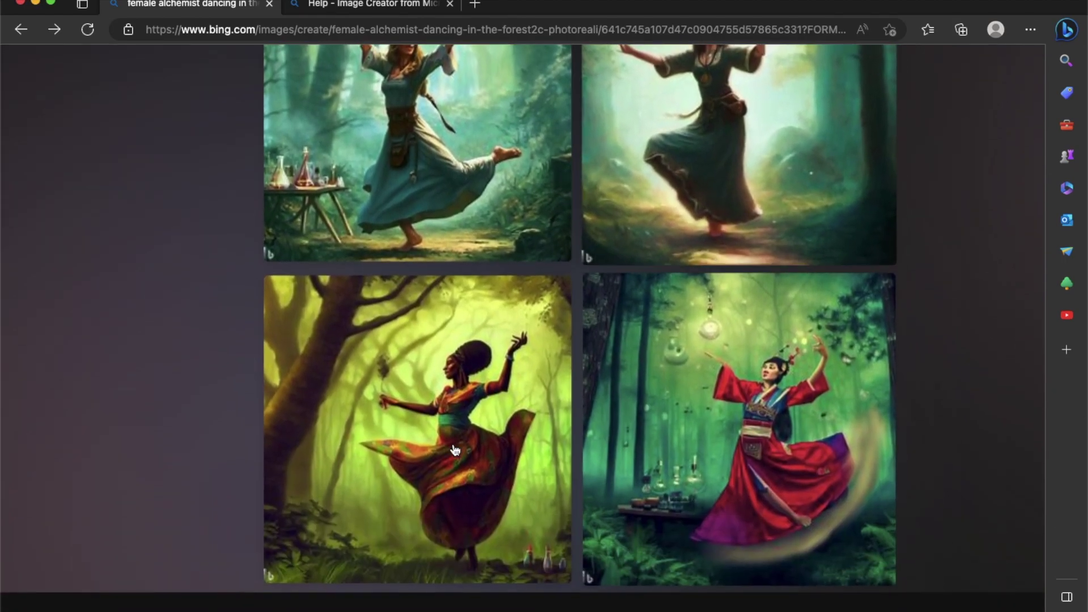
Examine the image of the dancing alchemist in the red robe up close and save it.
left_click(744, 392)
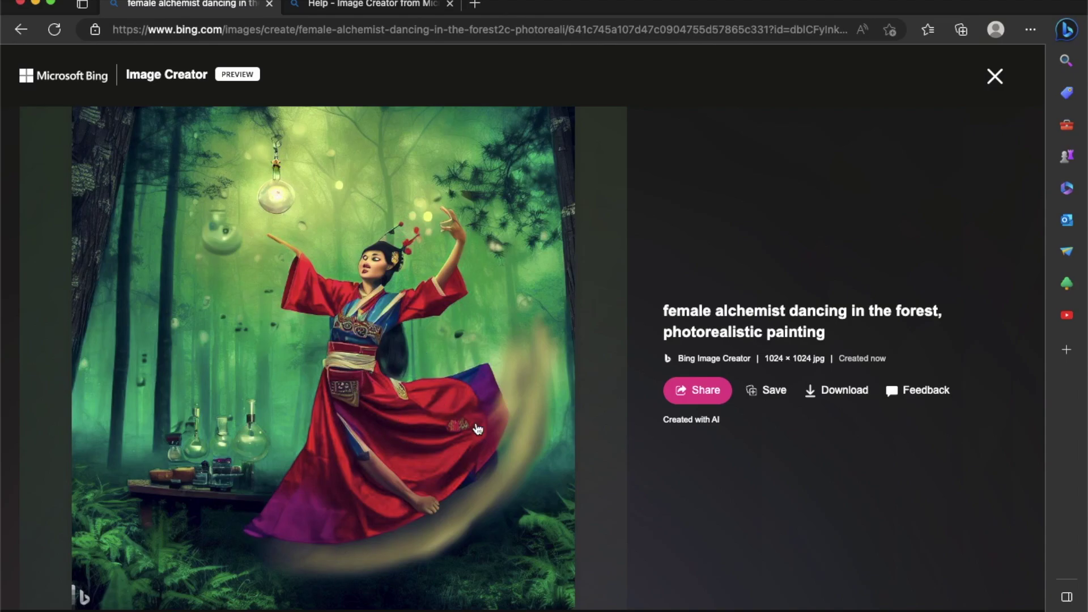
scroll(478, 428, "up", 5)
scroll(334, 378, "left", 2)
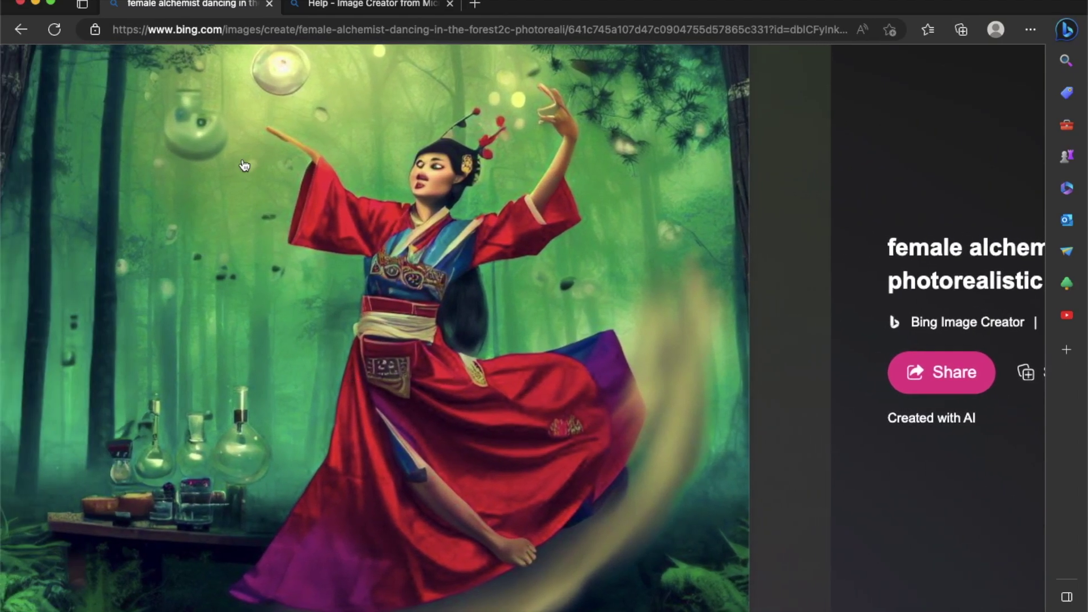
scroll(407, 382, "down", 2)
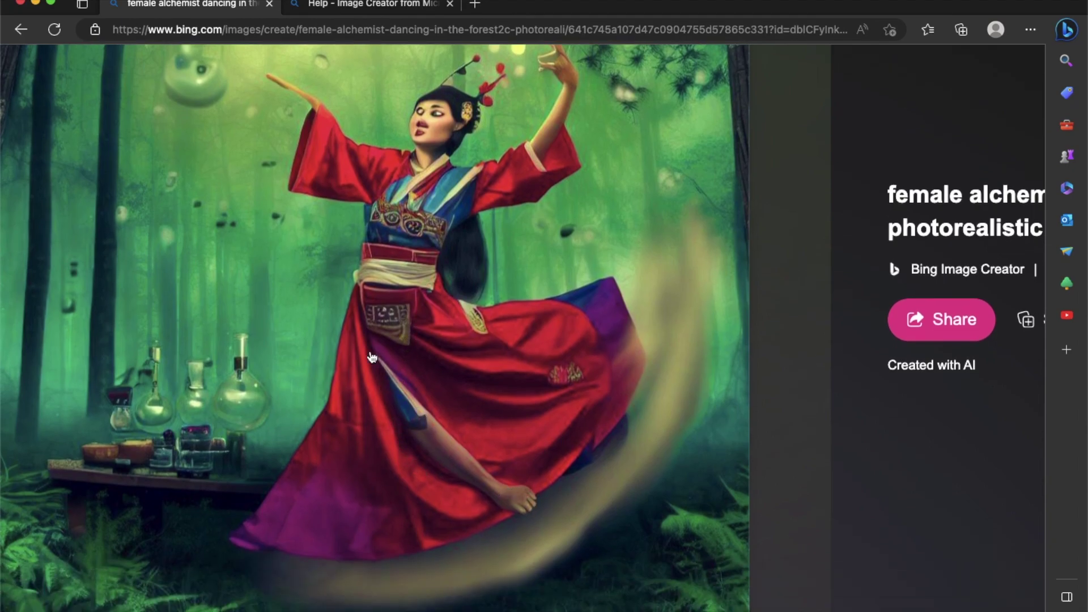
scroll(369, 357, "down", 5)
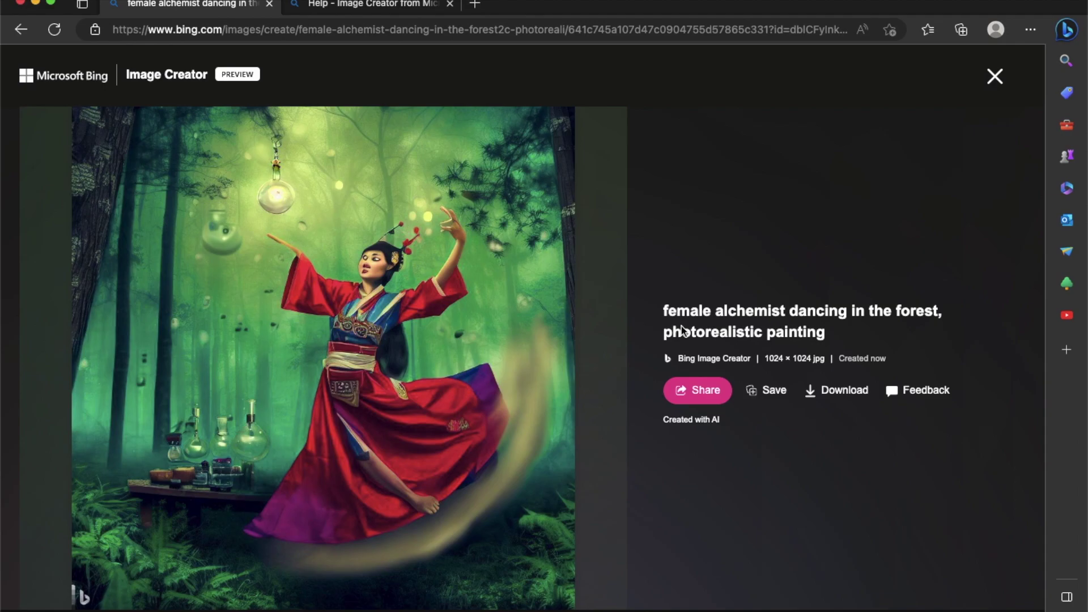
left_click(777, 394)
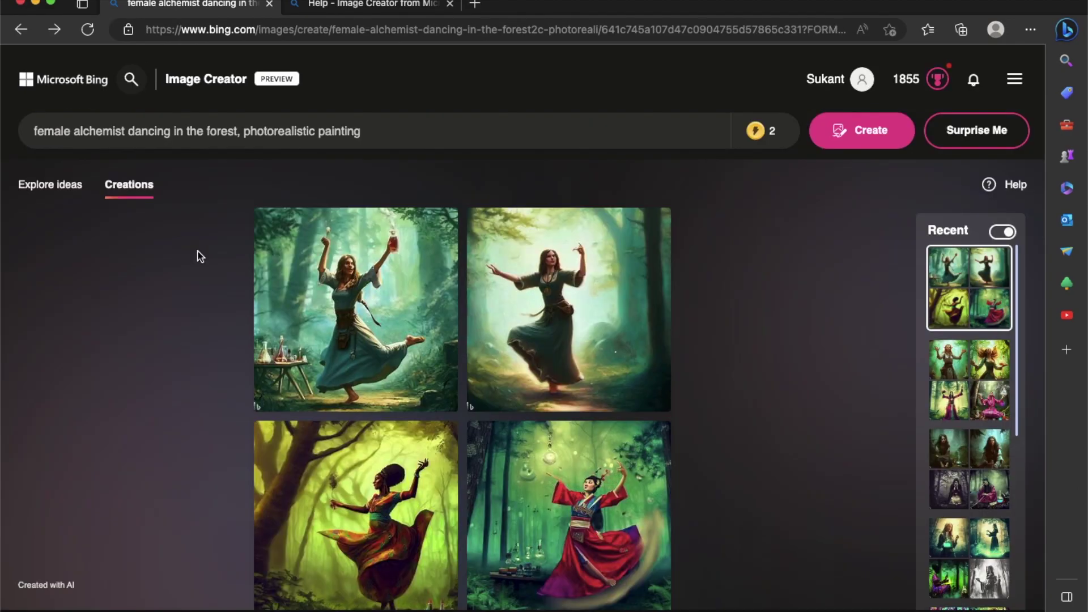
Change the prompt to "female alchemist doing a backflip in the forest, photorealistic painting" and create the images.
left_click_drag(237, 129, 131, 132)
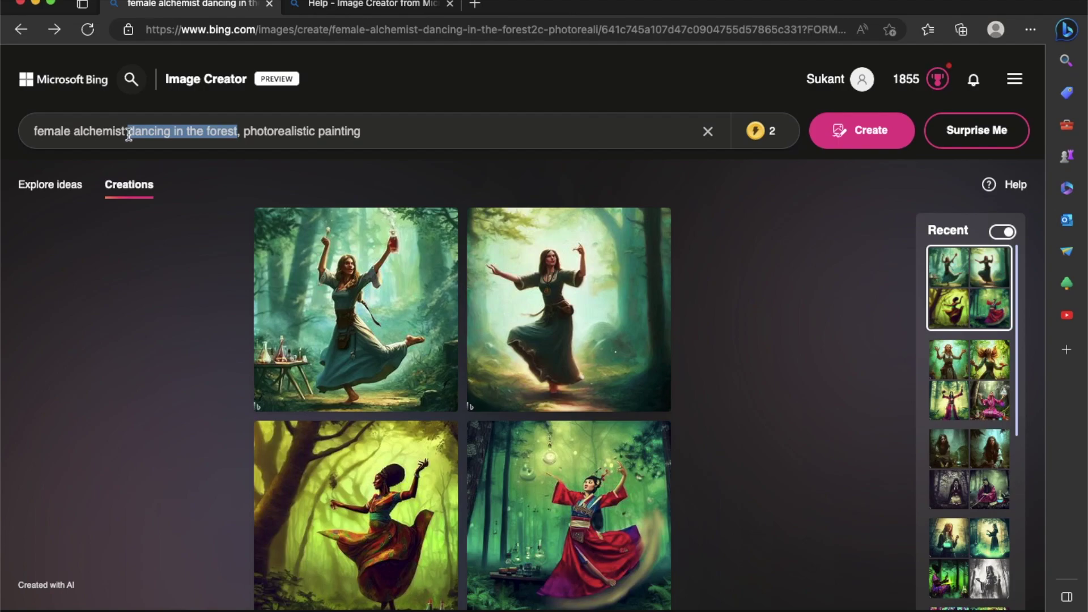
type("doing a black")
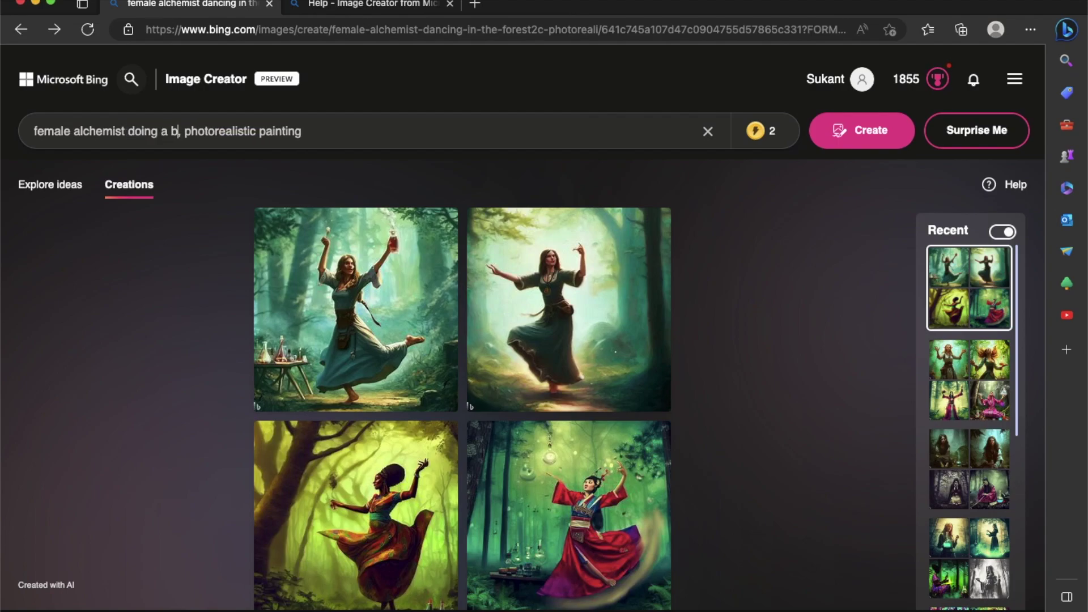
key("BackSpace")
key("BackSpace")
key("BackSpace")
key("BackSpace")
type("ackflip in the forest")
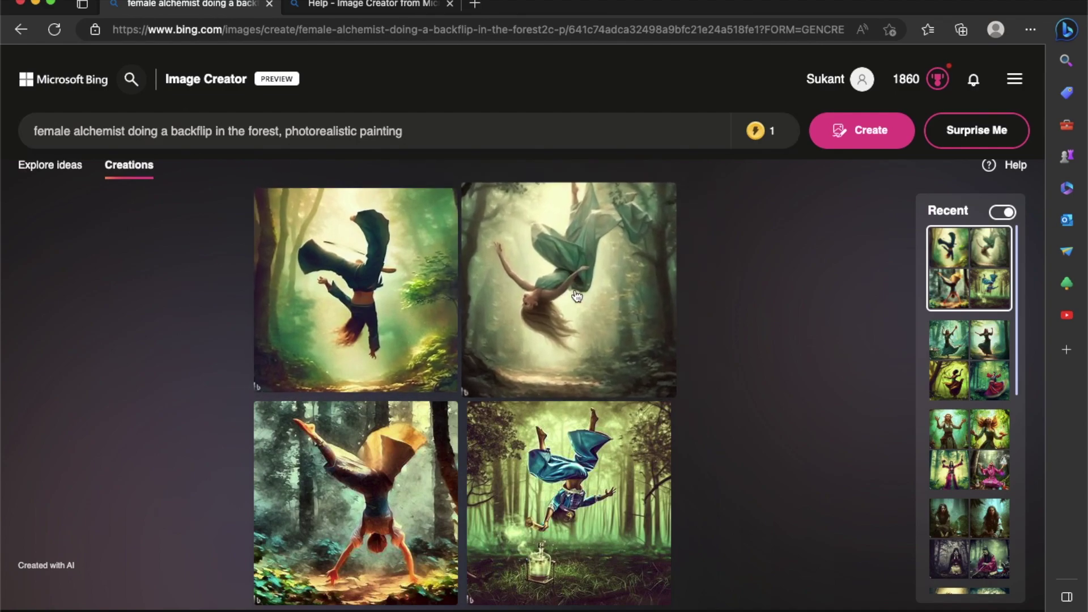
Compare the four results of the alchemist doing a backflip up close.
scroll(577, 295, "up", 5)
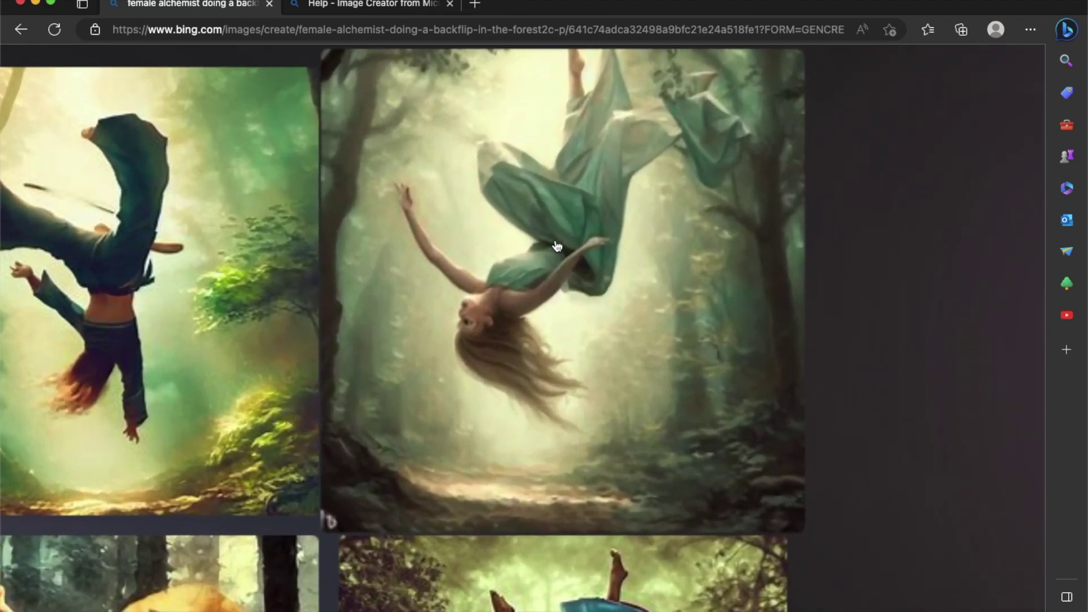
scroll(557, 246, "up", 2)
scroll(427, 335, "down", 3)
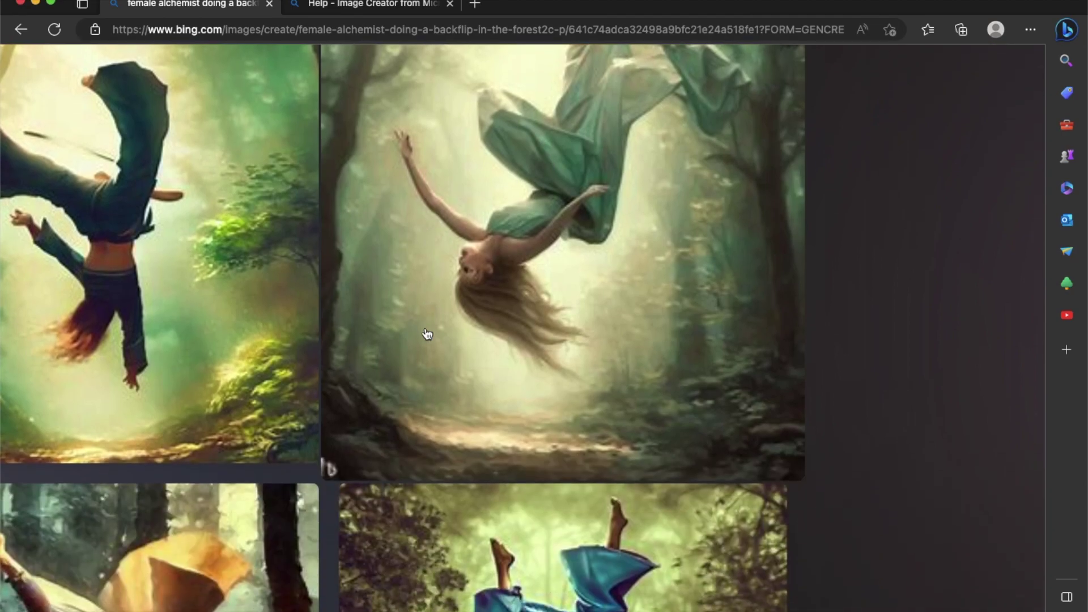
scroll(427, 334, "down", 7)
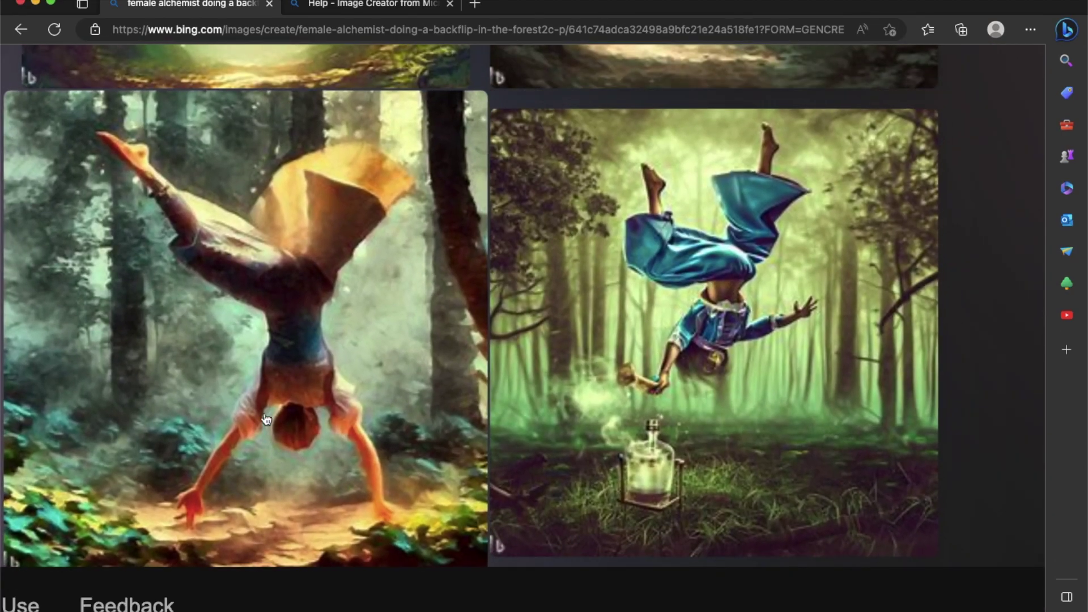
scroll(305, 331, "up", 3)
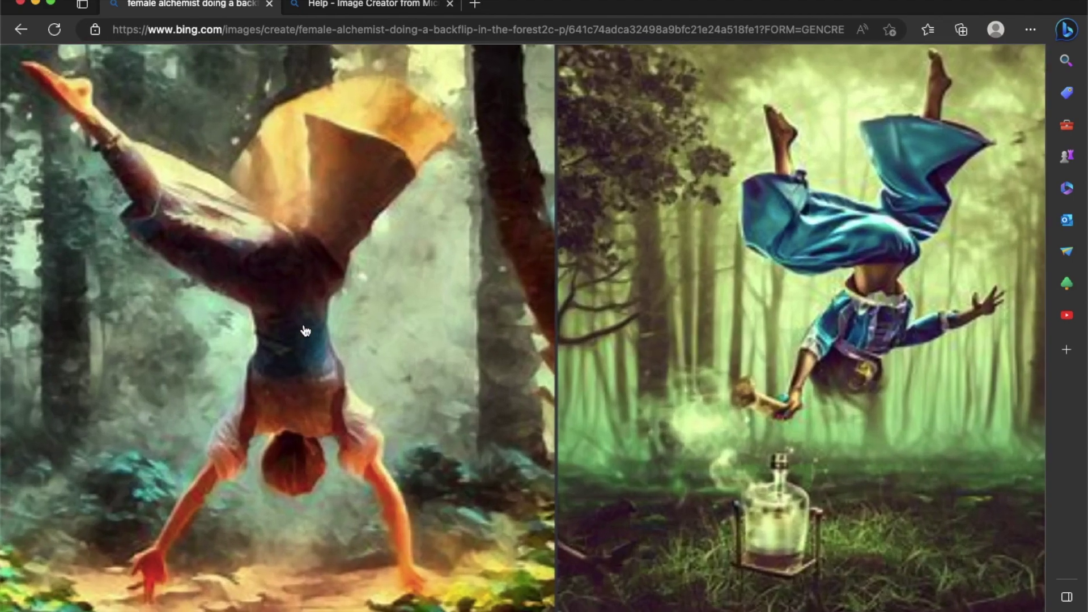
Open the image of the blue-clad alchemist upside down above the flask, examine it and return to the results.
left_click(401, 212)
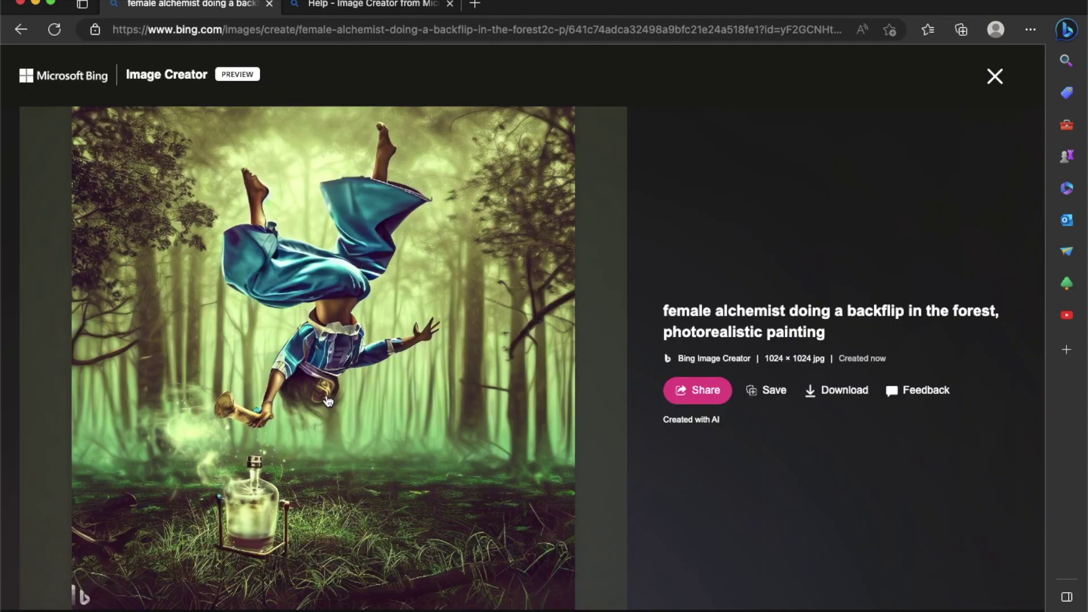
scroll(327, 401, "up", 3)
scroll(300, 375, "down", 2)
scroll(281, 366, "down", 2)
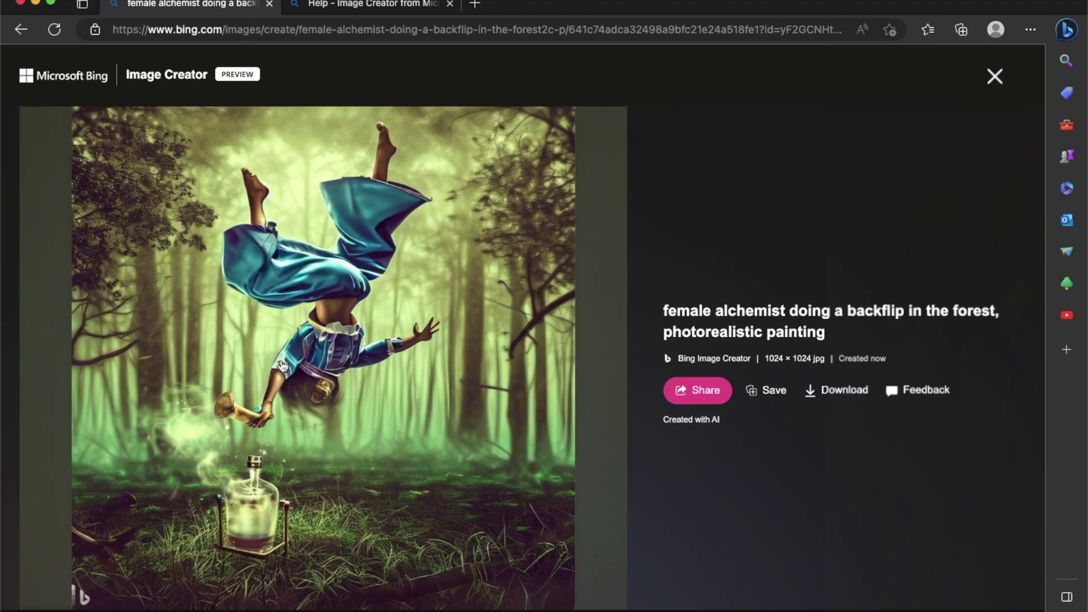
key("super+Left")
Change the prompt to "female alchemist disappearing into space, photorealistic painting" and create the images.
left_click_drag(278, 132, 160, 132)
key("BackSpace")
key("BackSpace")
key("BackSpace")
key("BackSpace")
key("BackSpace")
key("BackSpace")
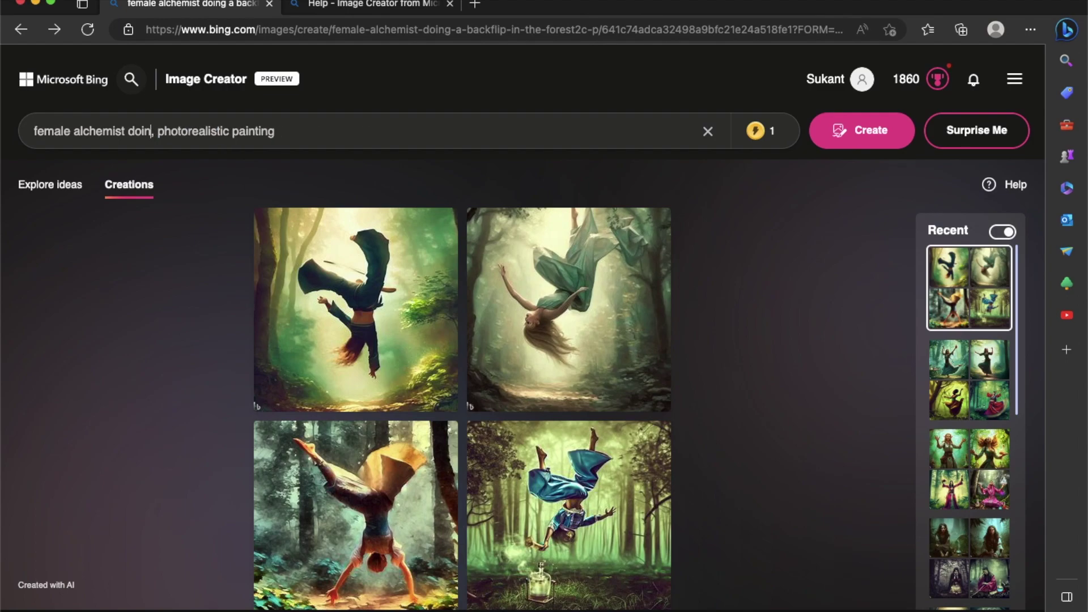
type("disappearin")
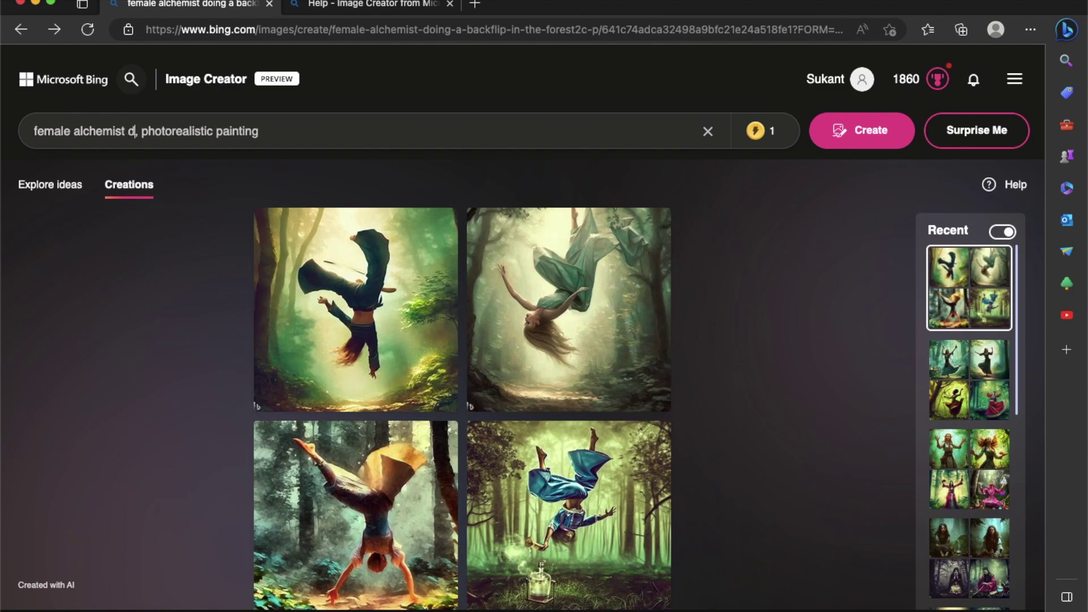
type("g into space")
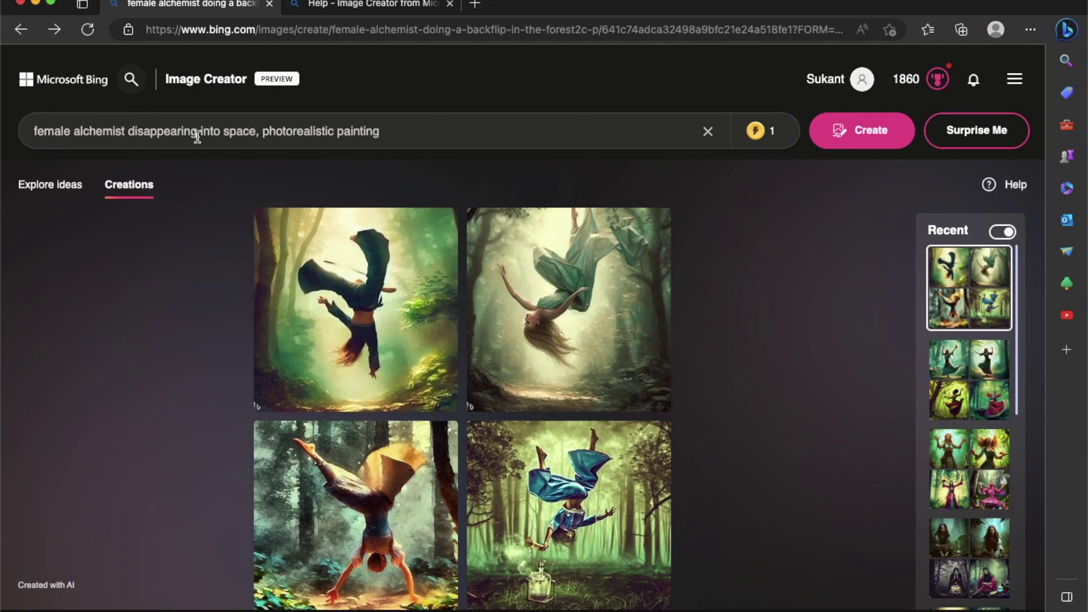
left_click(873, 142)
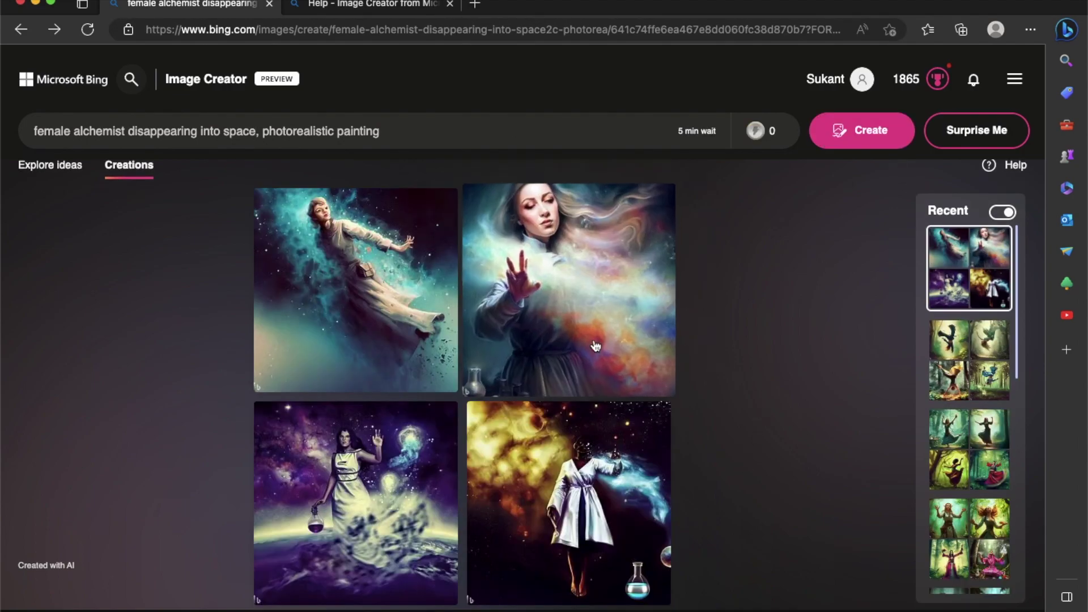
View the image of the alchemist dissolving into colourful clouds at full size.
left_click(573, 309)
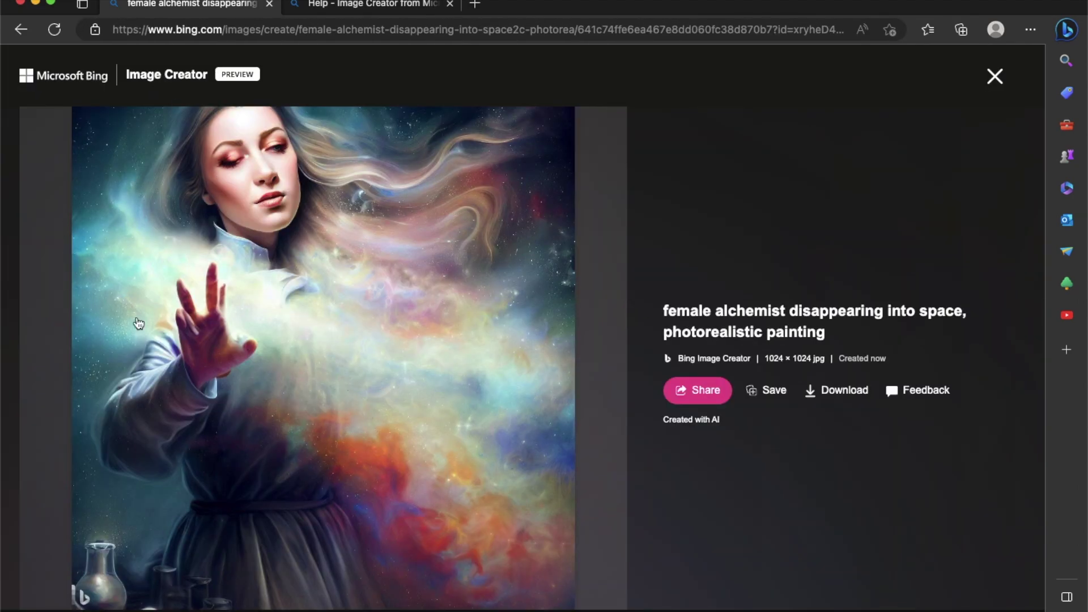
left_click(212, 157)
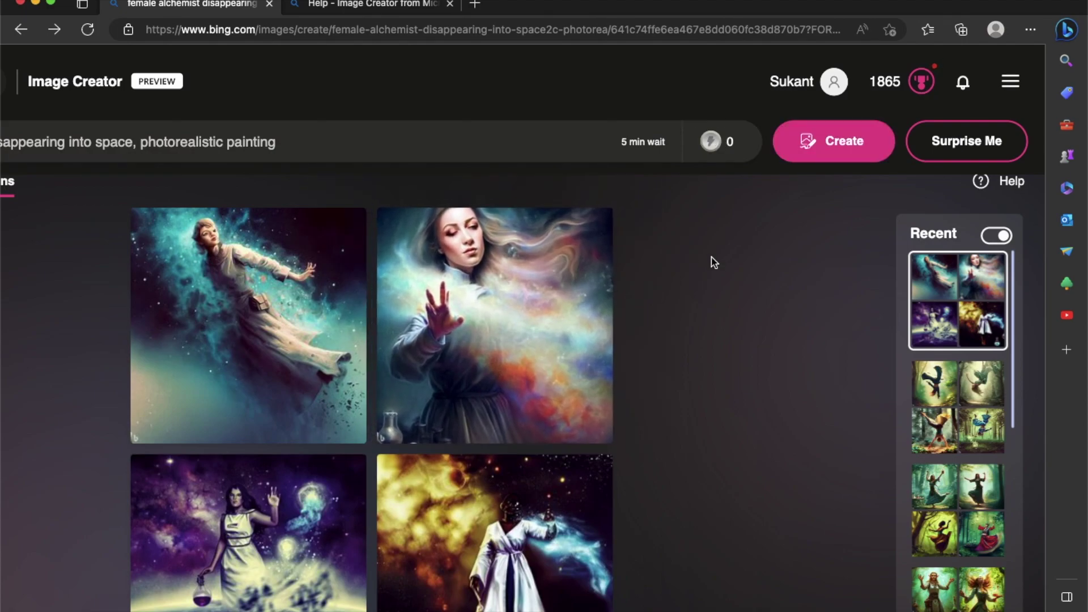
Read the Microsoft Rewards offer for redeeming more boosts, including the note on when boosts refresh, and dismiss it.
left_click(819, 148)
scroll(404, 253, "up", 1)
scroll(404, 251, "up", 3)
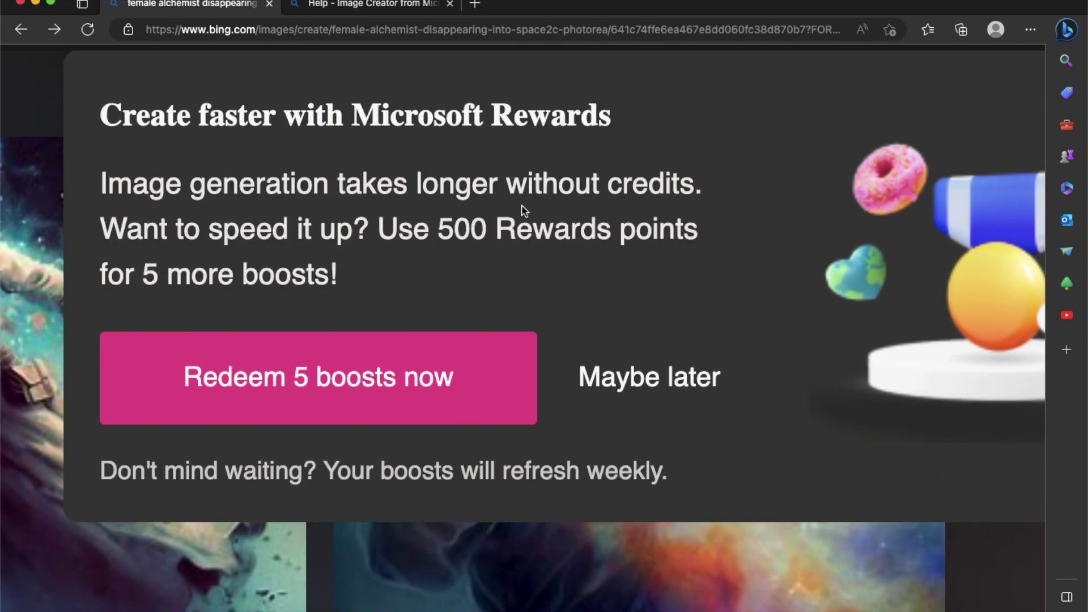
scroll(524, 211, "down", 4)
scroll(532, 277, "up", 5)
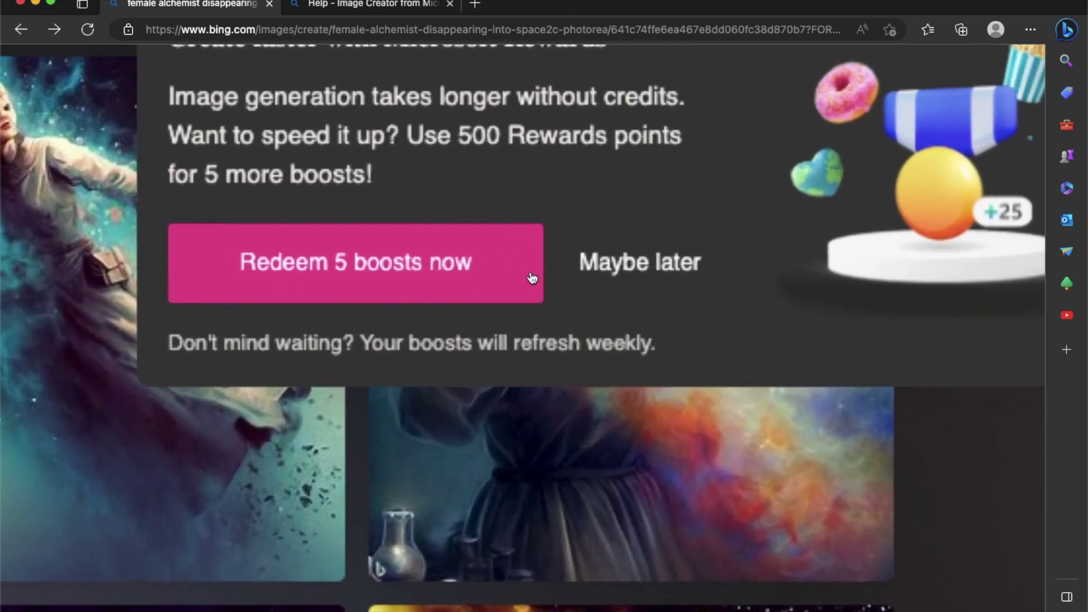
scroll(527, 290, "down", 5)
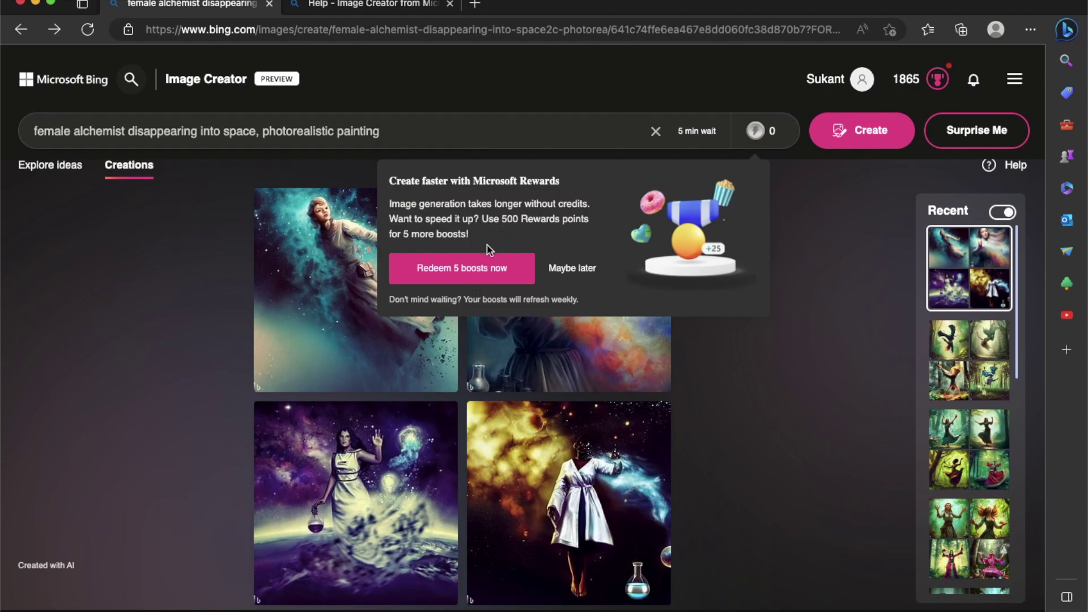
scroll(480, 300, "up", 5)
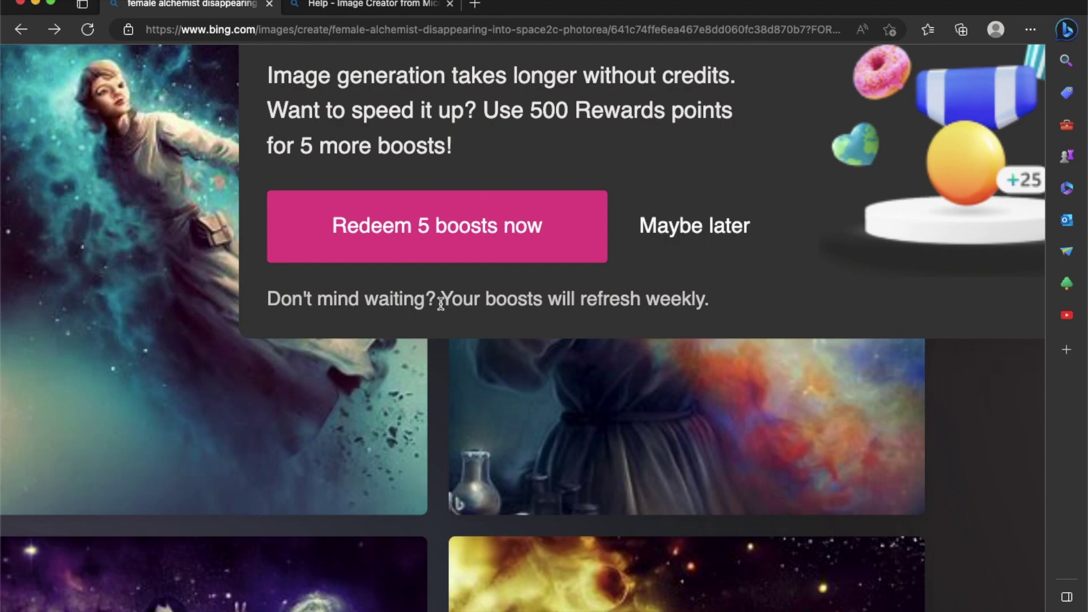
left_click_drag(443, 304, 708, 302)
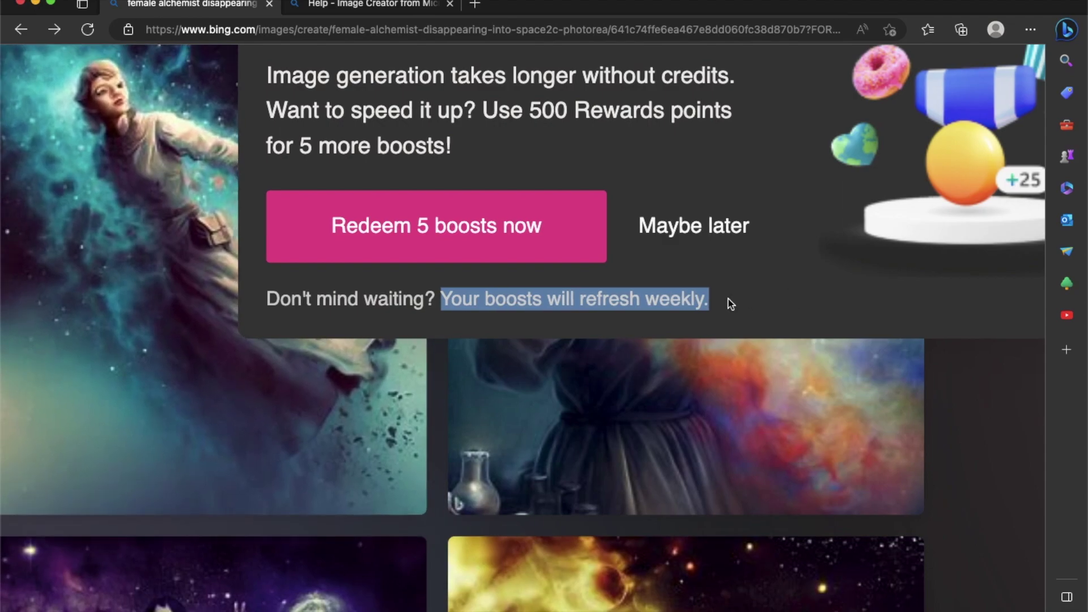
scroll(730, 304, "down", 5)
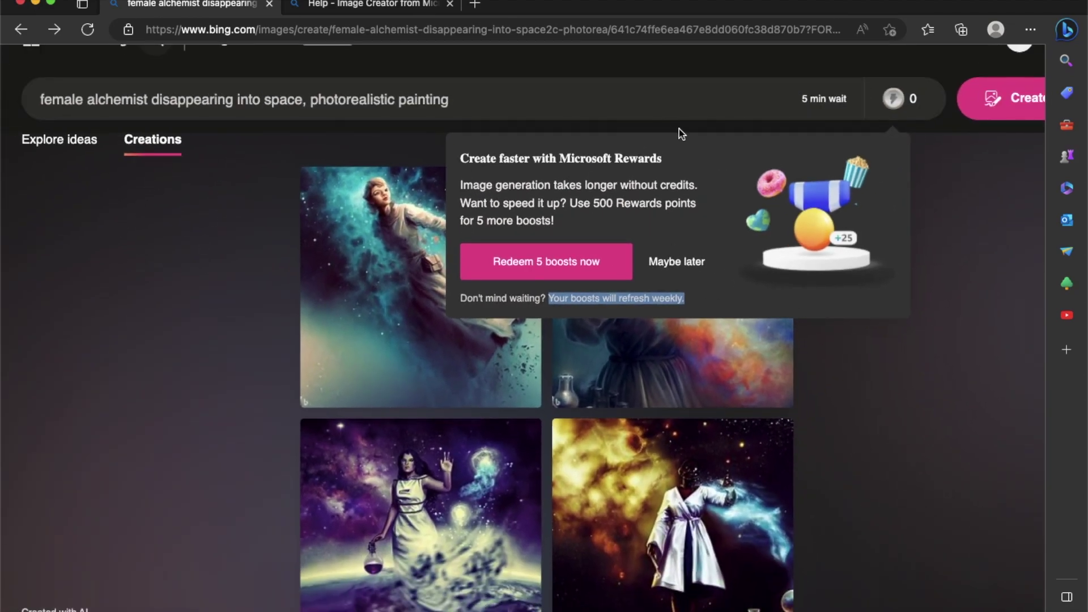
left_click(633, 95)
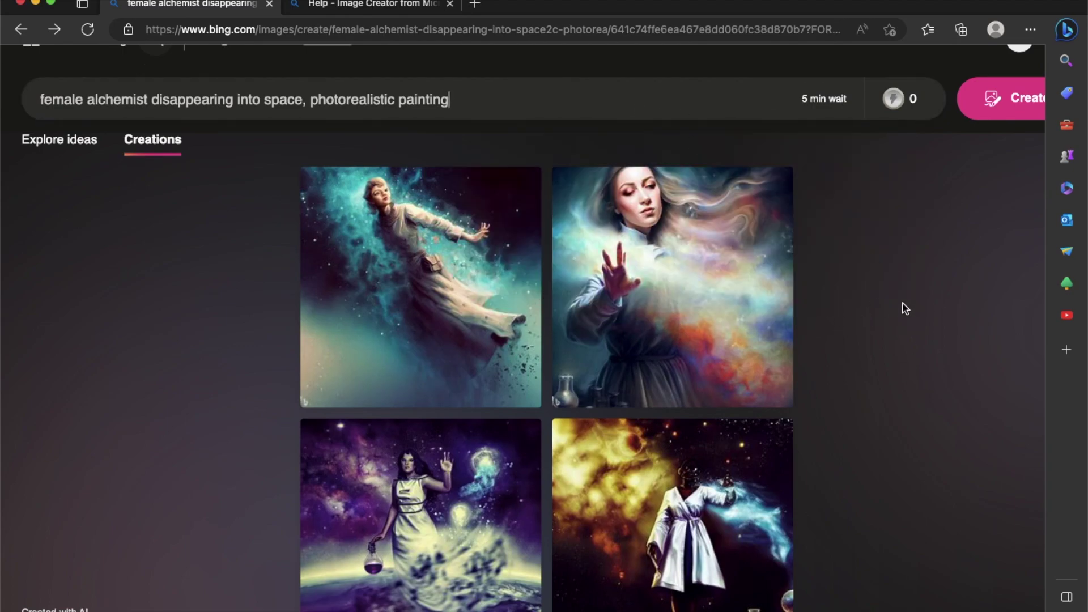
Change the prompt to "female alchemist in the forest, photorealistic painting" and create the images without boosts.
scroll(460, 137, "down", 3)
key("super+a")
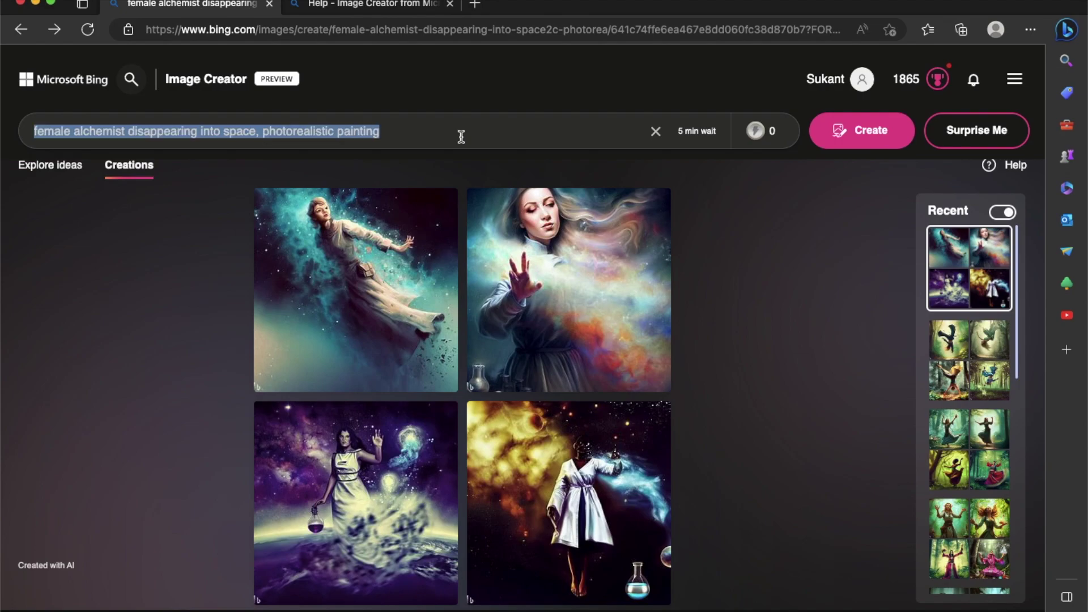
left_click(262, 132)
left_click_drag(129, 132, 248, 133)
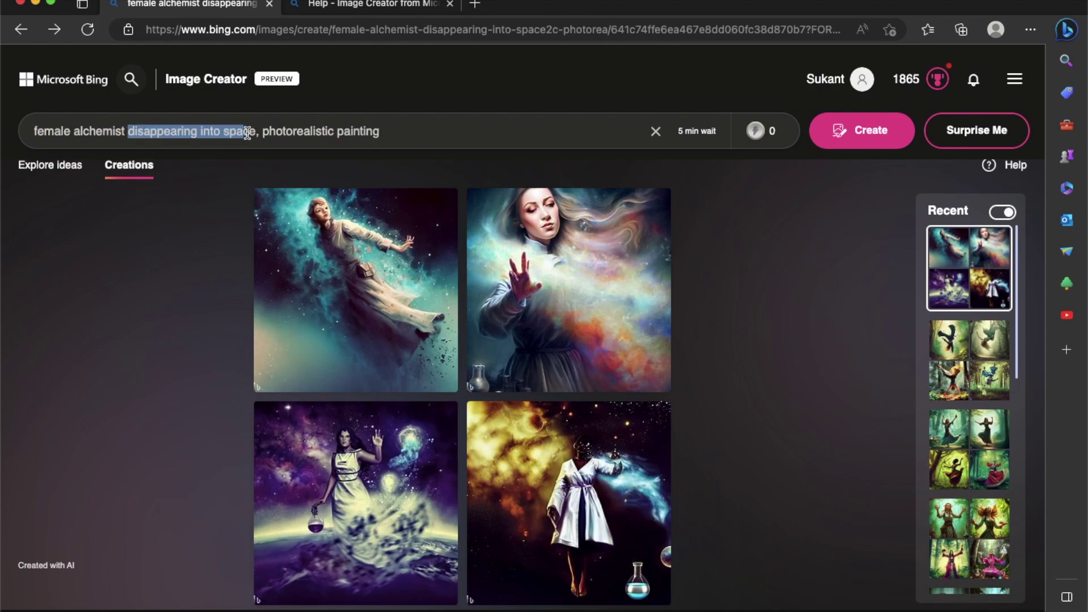
type("in the forest")
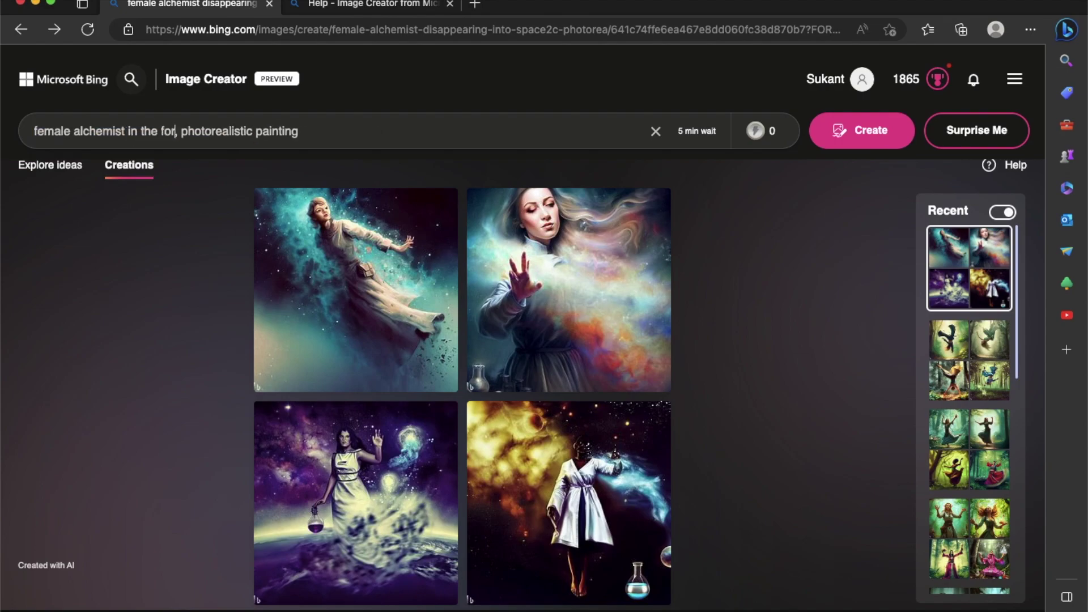
left_click(861, 139)
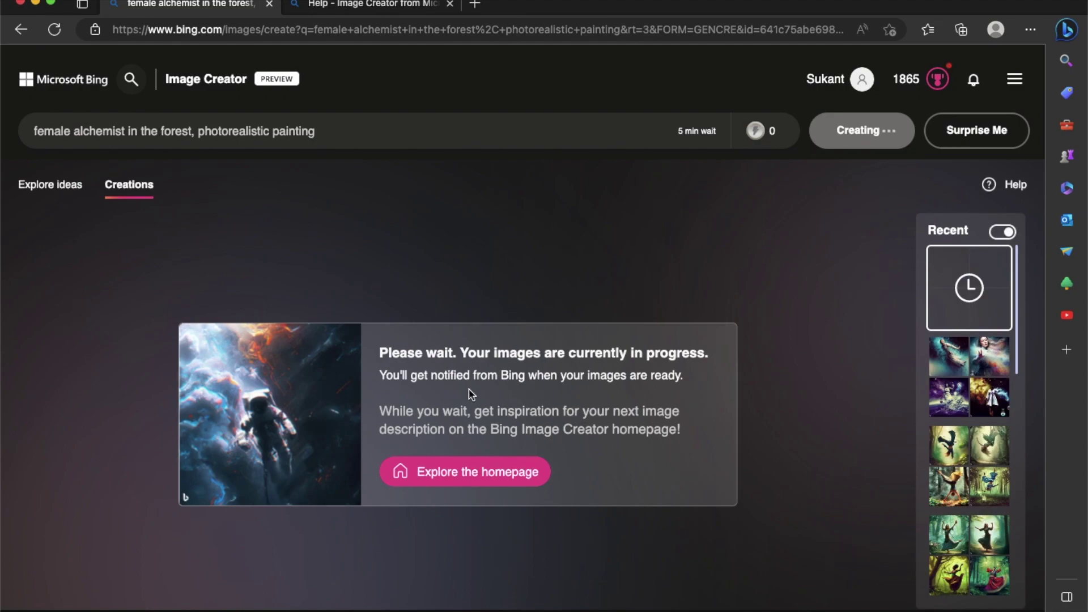
left_click_drag(460, 354, 709, 353)
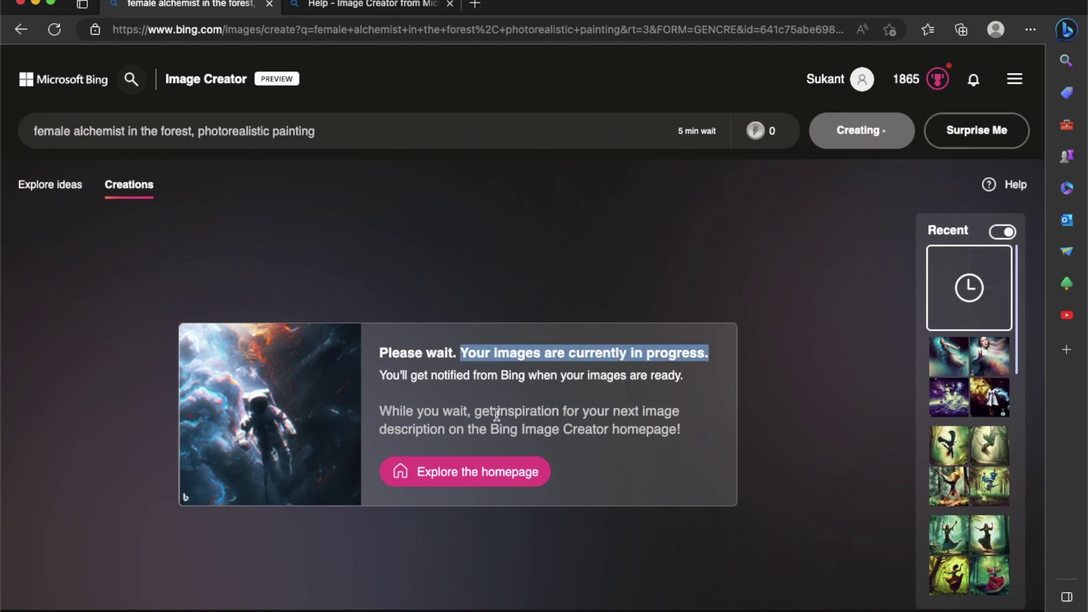
left_click(674, 422)
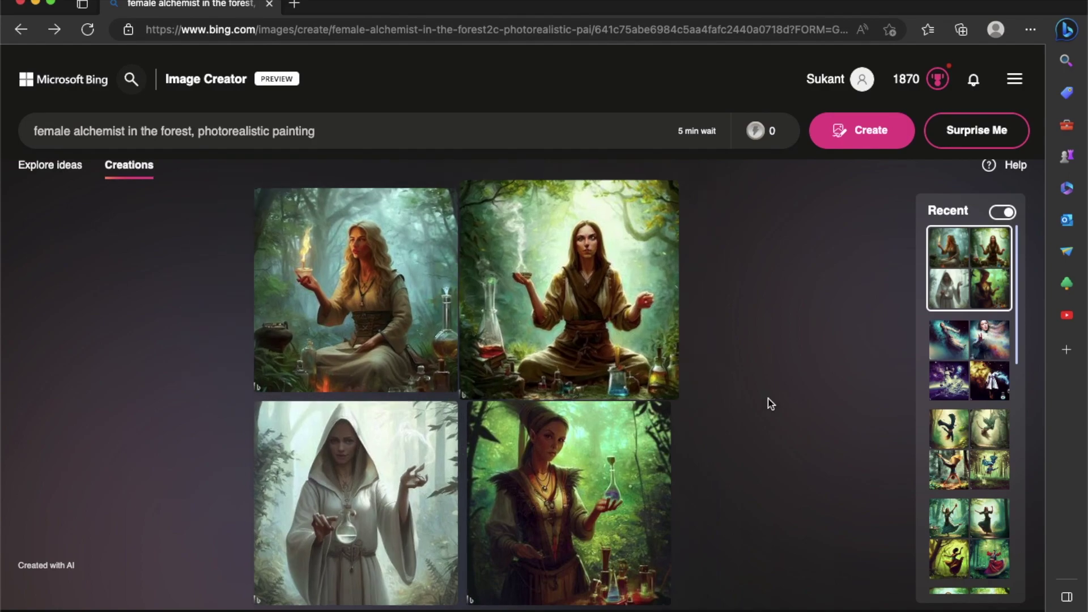
Examine the image of the cross-legged alchemist holding the smoking bowl up close and close it.
left_click(563, 277)
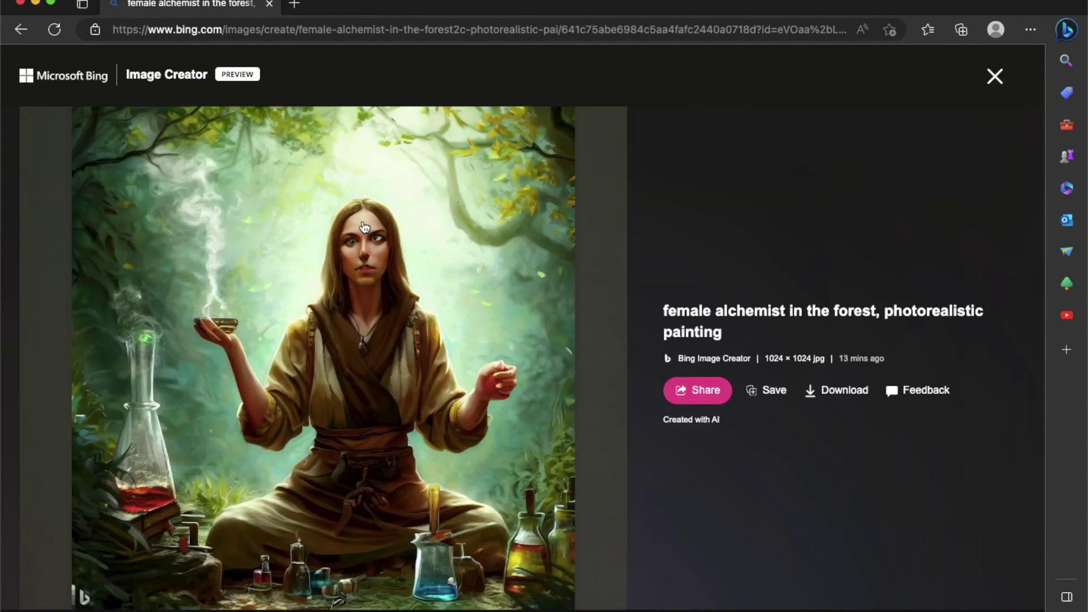
scroll(364, 227, "up", 5)
scroll(364, 227, "down", 5)
left_click(992, 79)
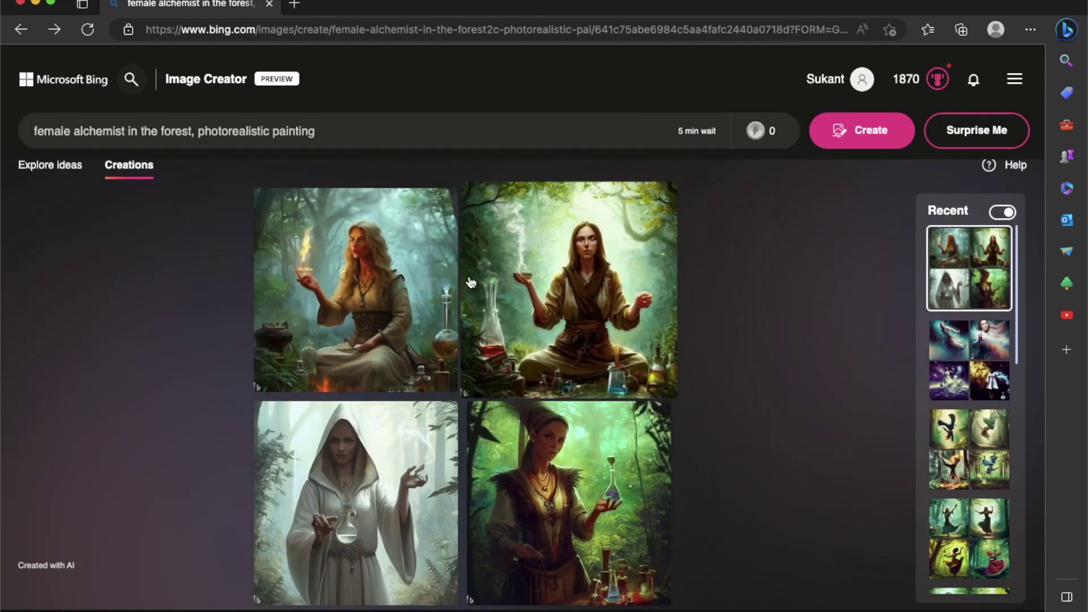
View the white-hooded alchemist, the blonde alchemist with the flame and the alchemist raising a flask at full size.
left_click(403, 493)
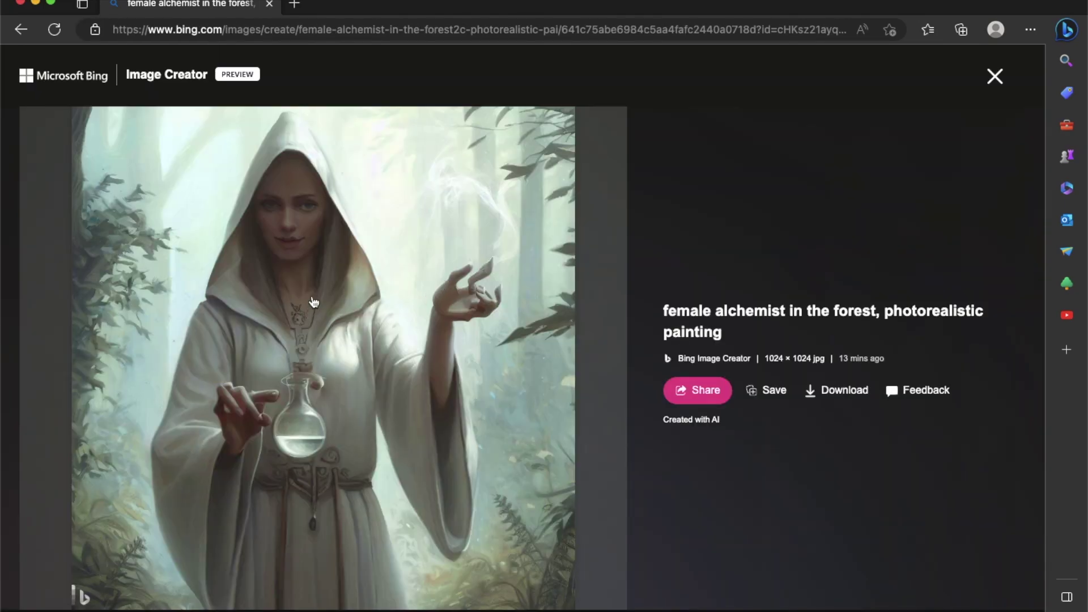
left_click(994, 76)
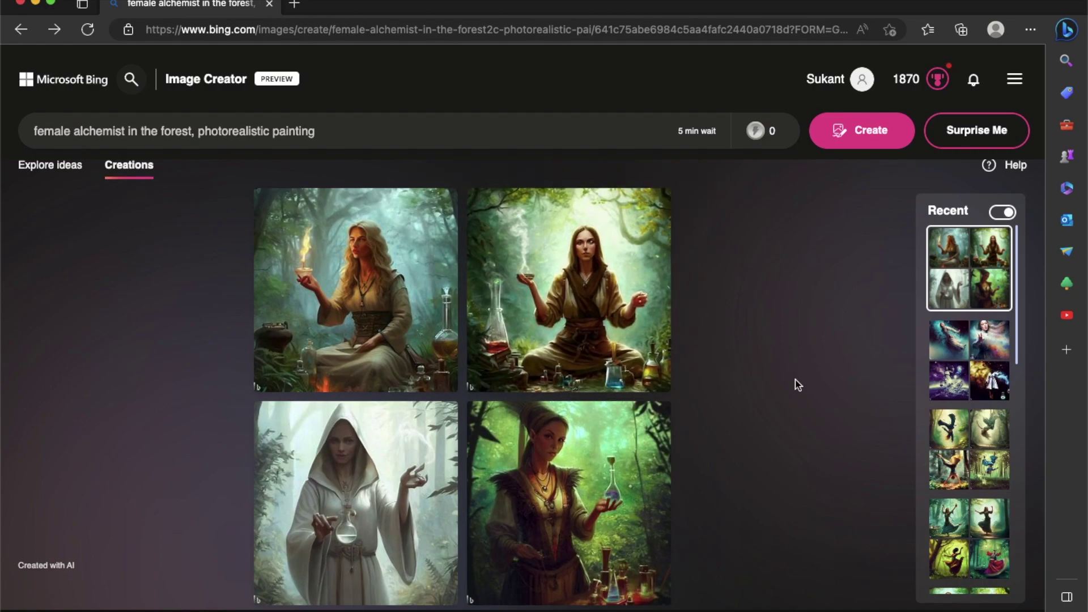
left_click(356, 289)
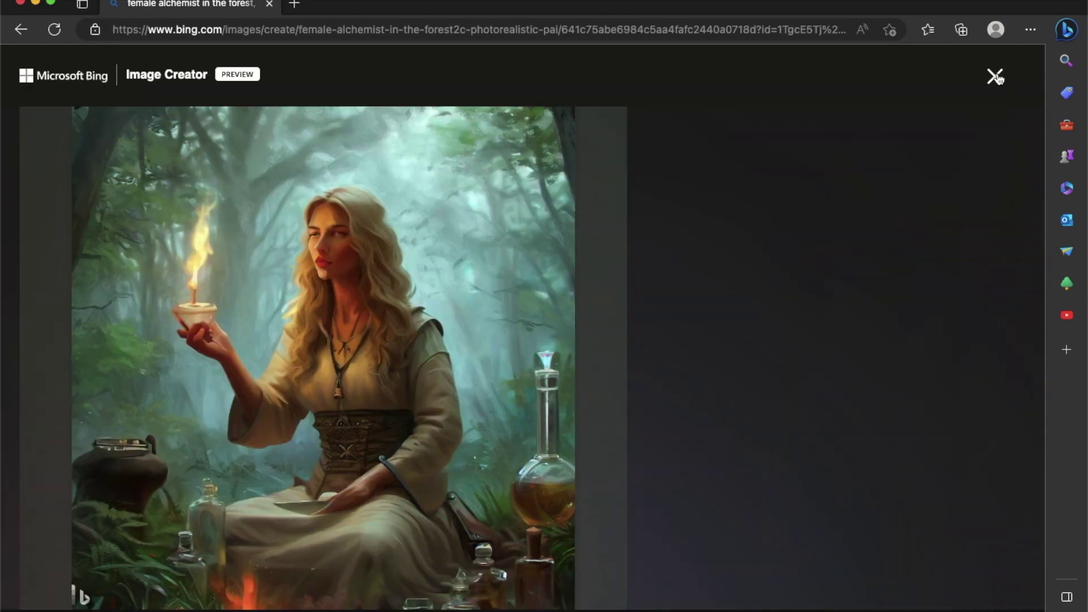
left_click(994, 79)
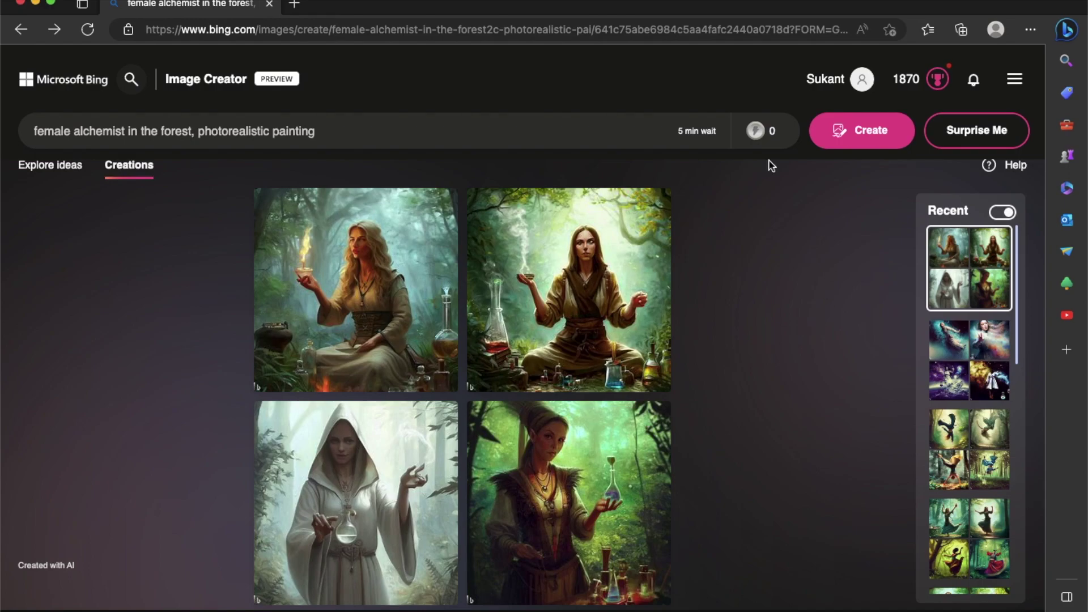
left_click(603, 456)
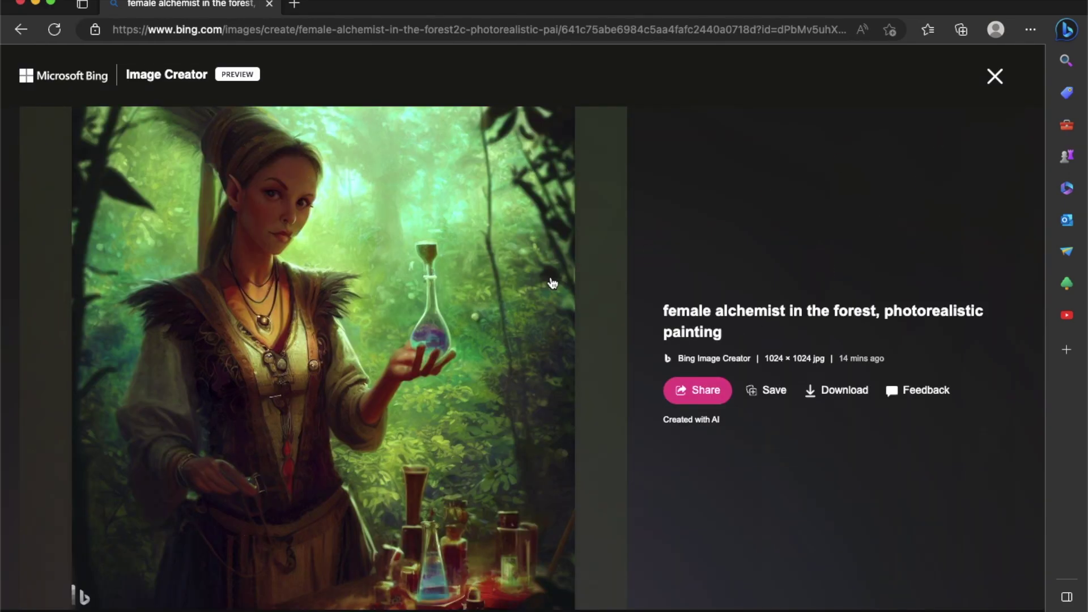
left_click(994, 77)
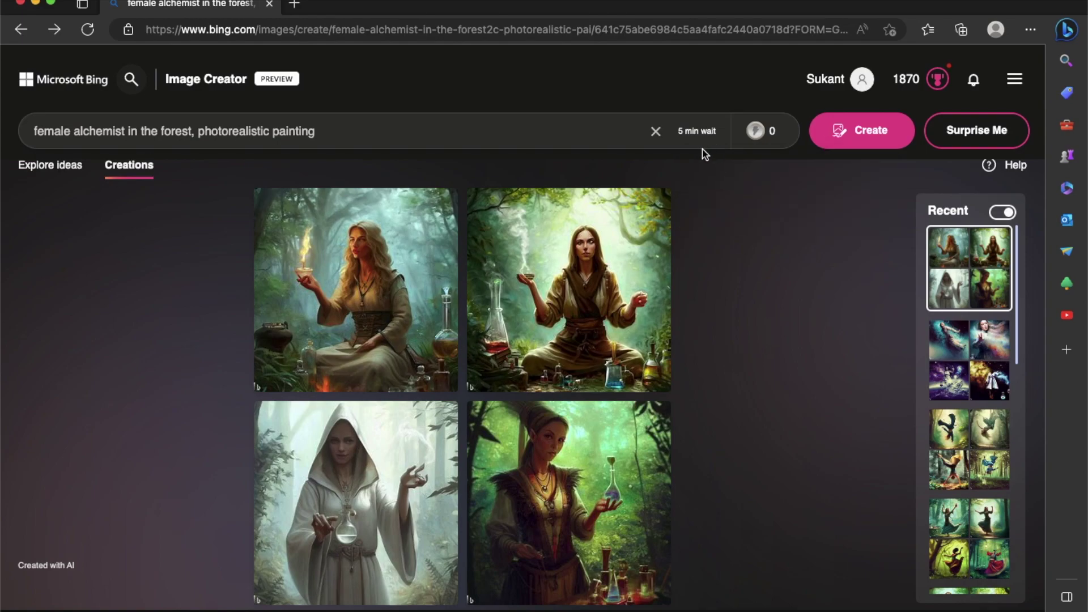
Check the estimated wait time for creating without boosts and open the notifications for finished image generations.
mouse_move(700, 140)
left_click_drag(697, 129, 714, 128)
left_click(748, 287)
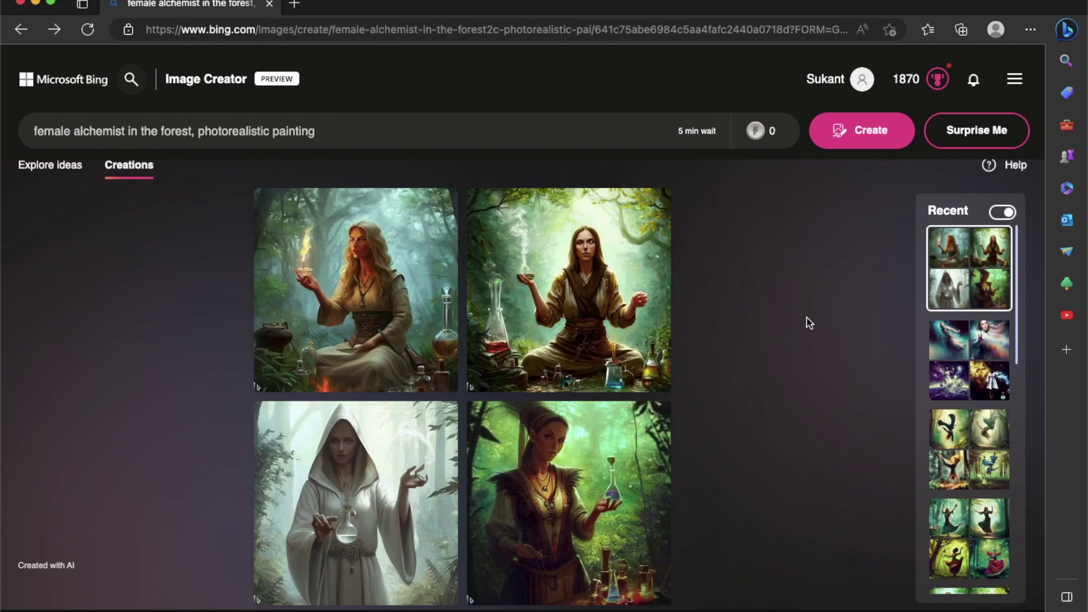
left_click(974, 80)
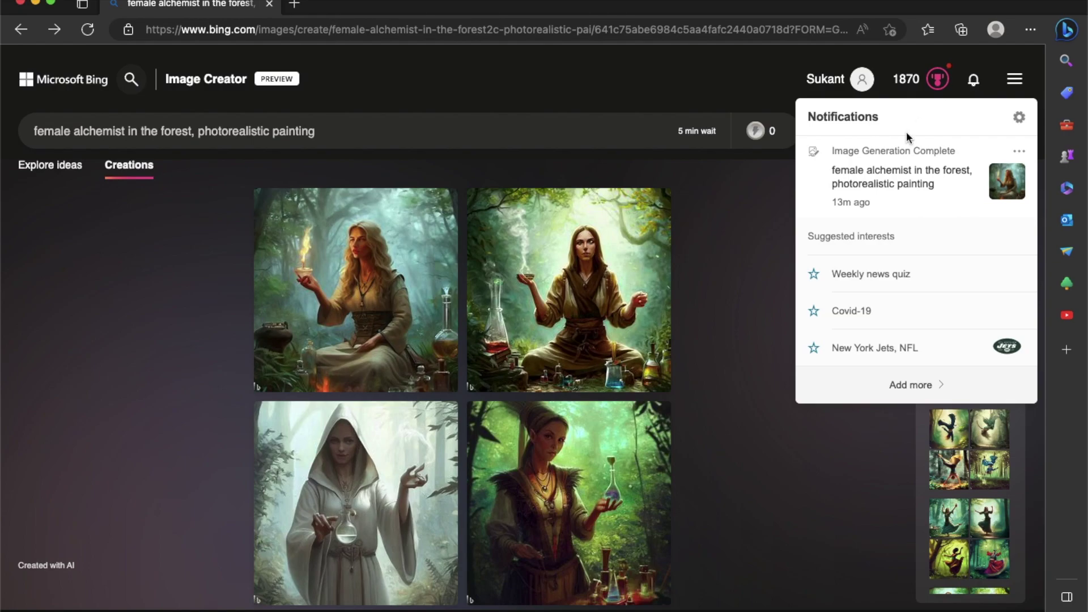
Open the finished alchemist generation from the notifications, view the cross-legged alchemist at full size and close the image.
left_click(902, 188)
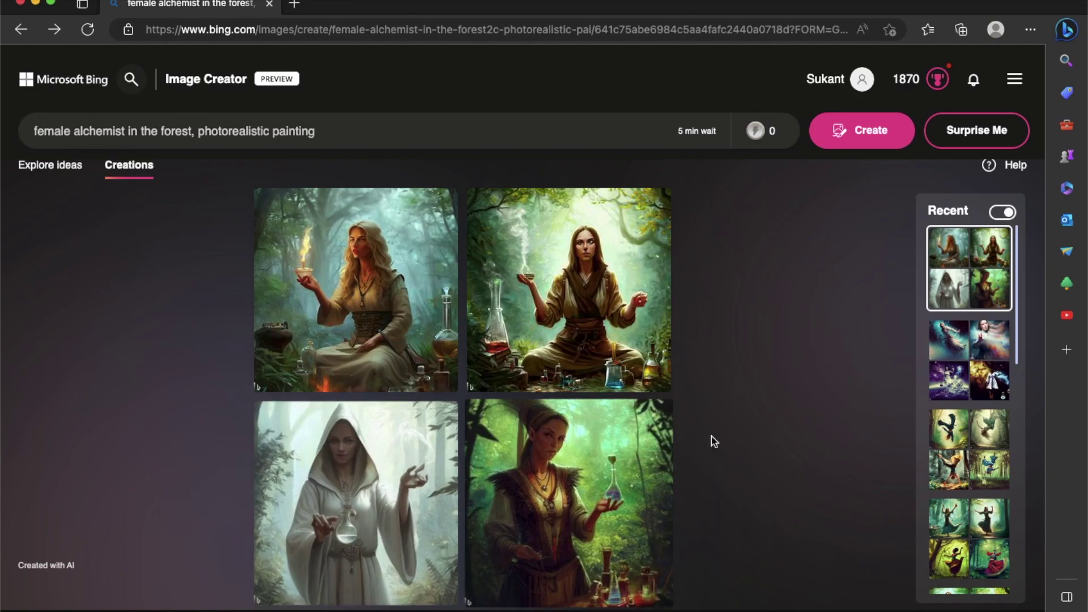
left_click(577, 328)
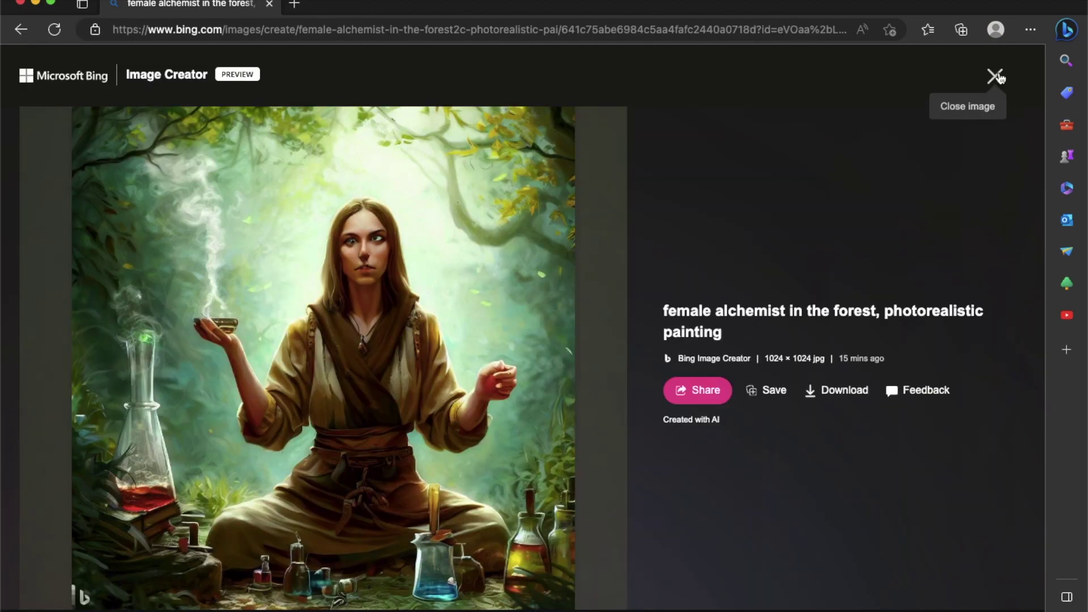
left_click(994, 77)
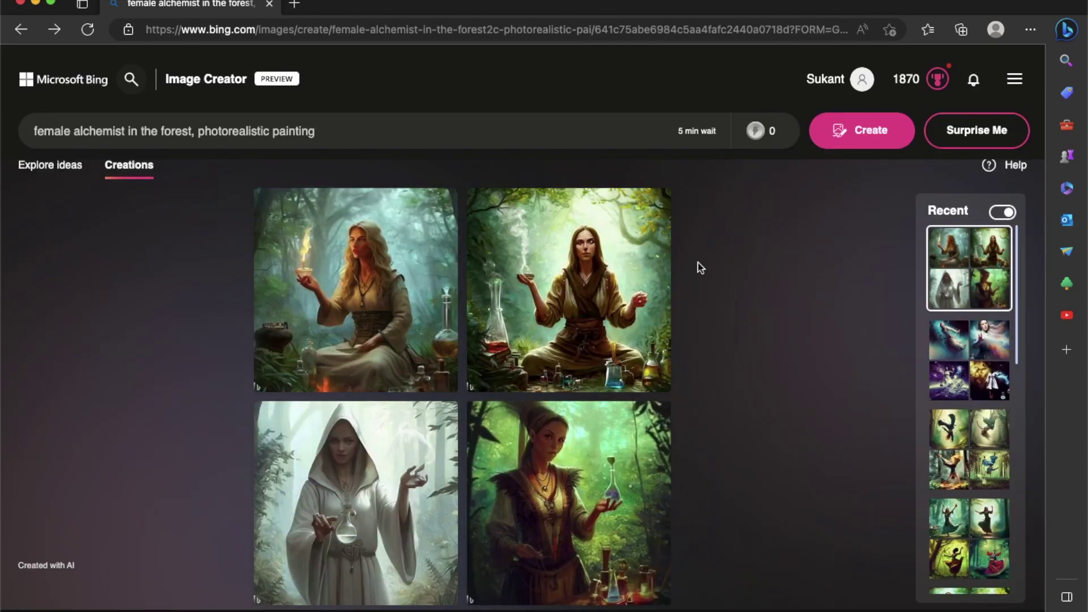
Redeem 500 Rewards points for 5 more boosts and reload the page to check the wait time.
left_click(765, 135)
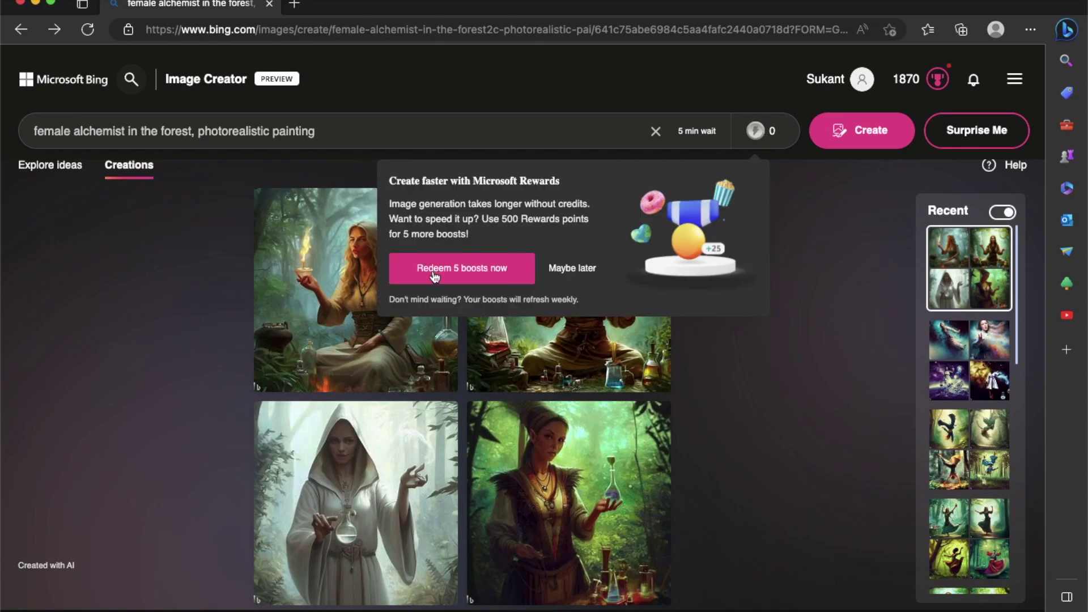
left_click(937, 79)
left_click(496, 273)
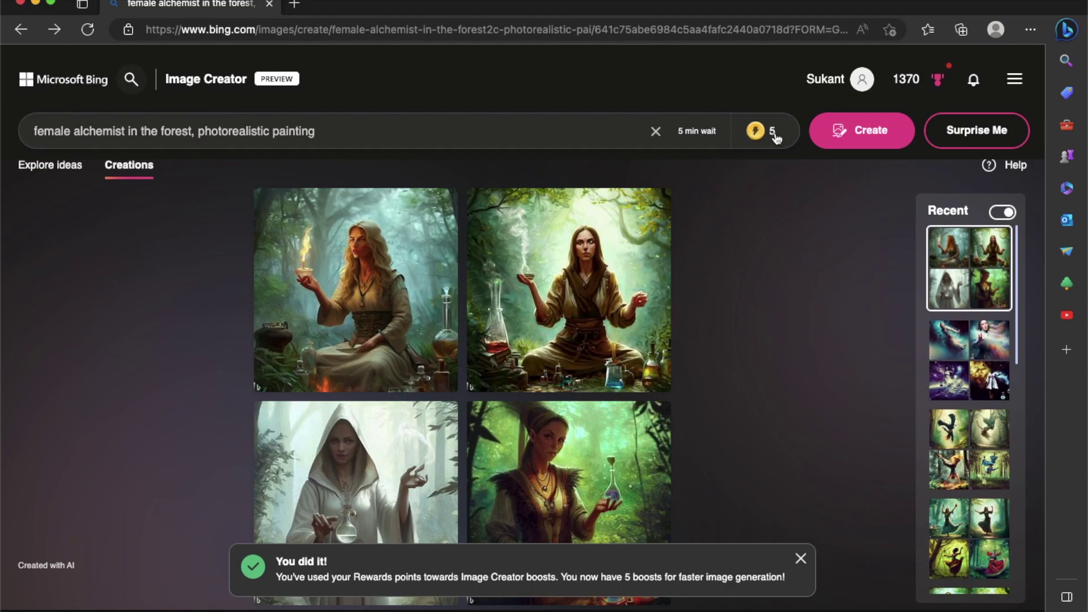
left_click_drag(679, 131, 731, 132)
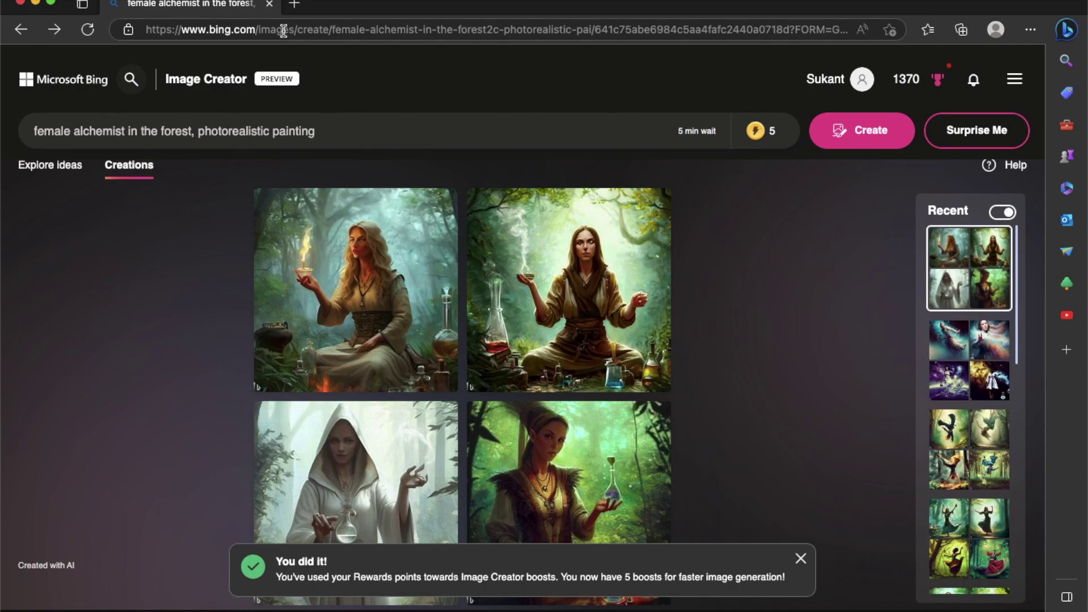
left_click(285, 36)
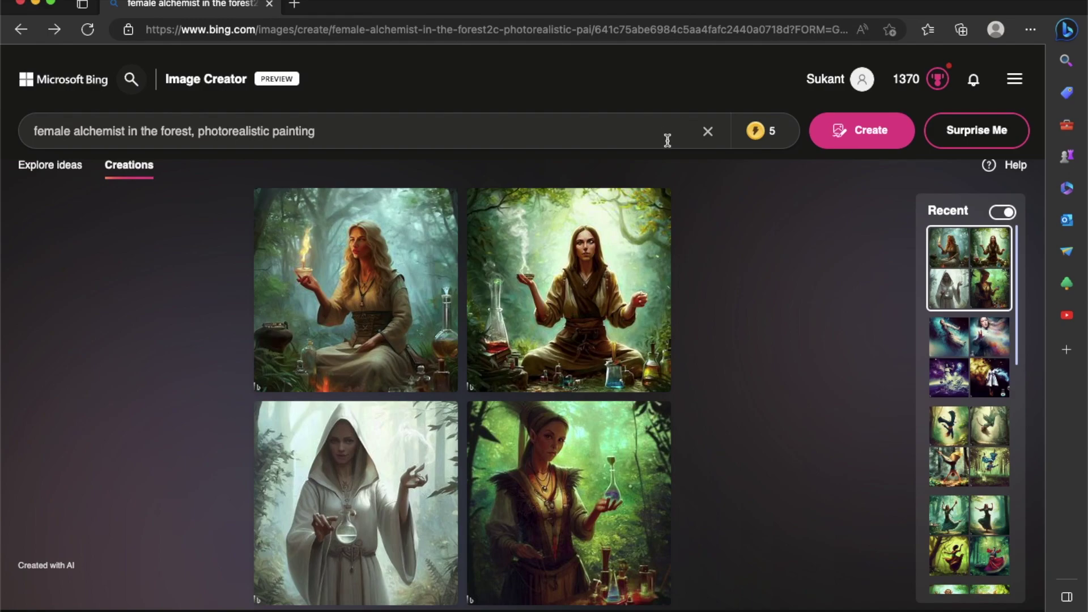
mouse_move(757, 136)
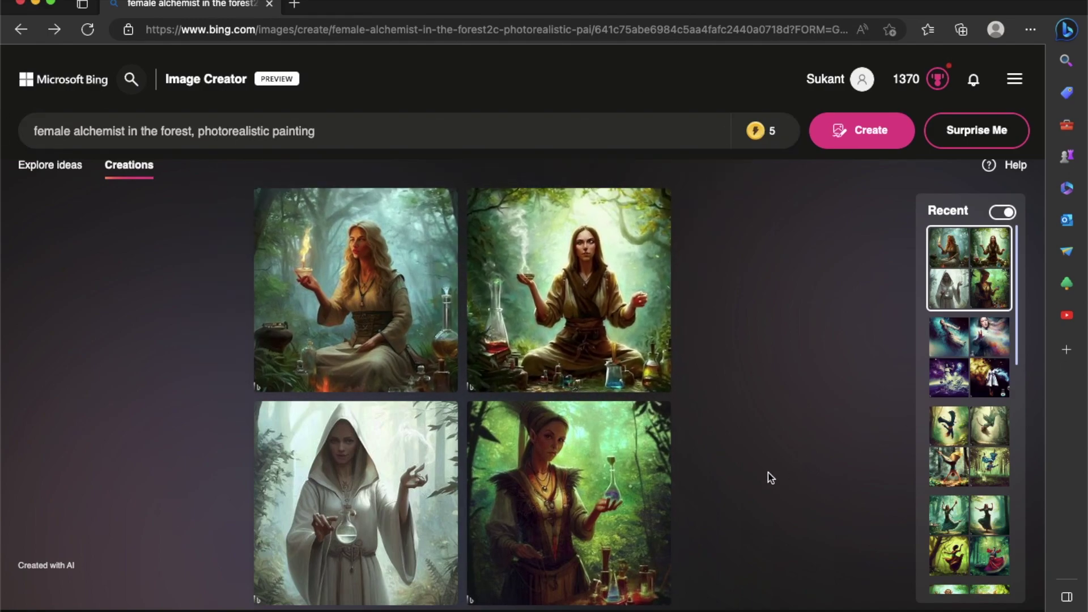
View the cross-legged alchemist image's details and available actions, close it and go to the Image Creator start page.
left_click(497, 194)
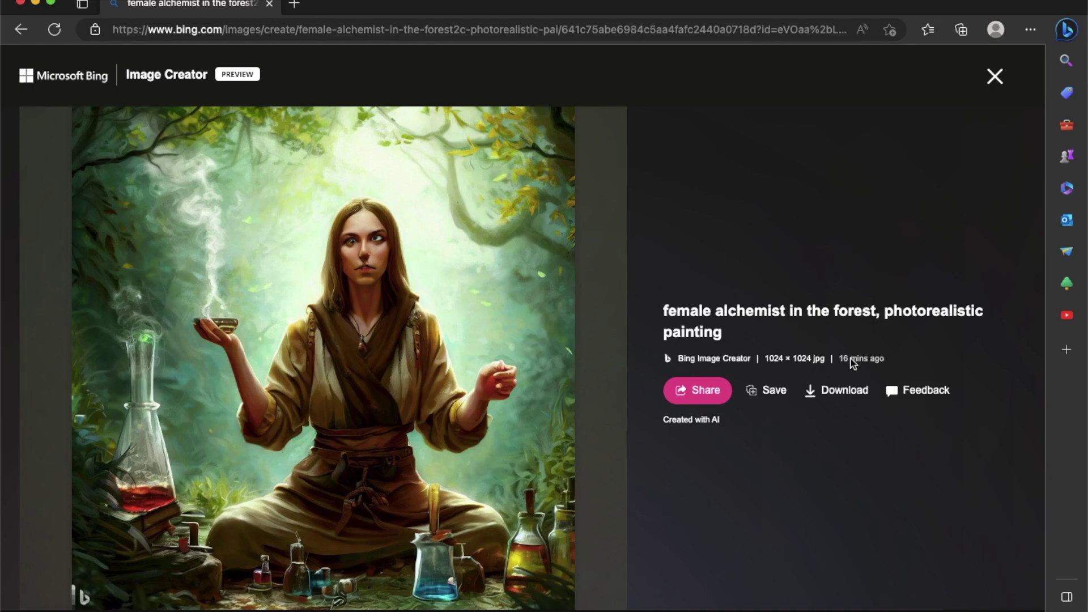
left_click(921, 394)
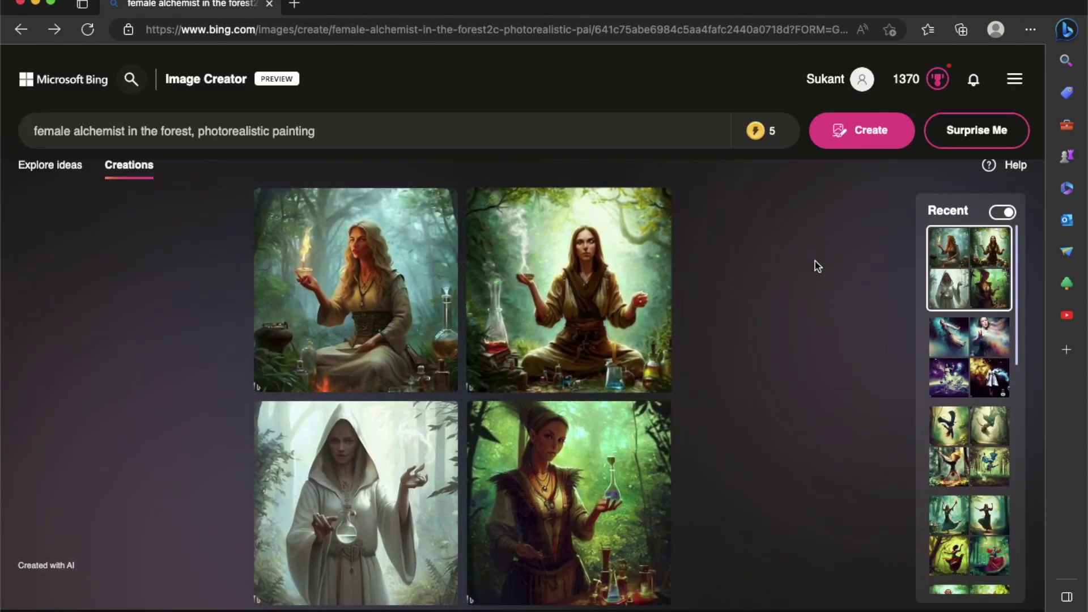
scroll(660, 377, "down", 2)
scroll(654, 381, "up", 3)
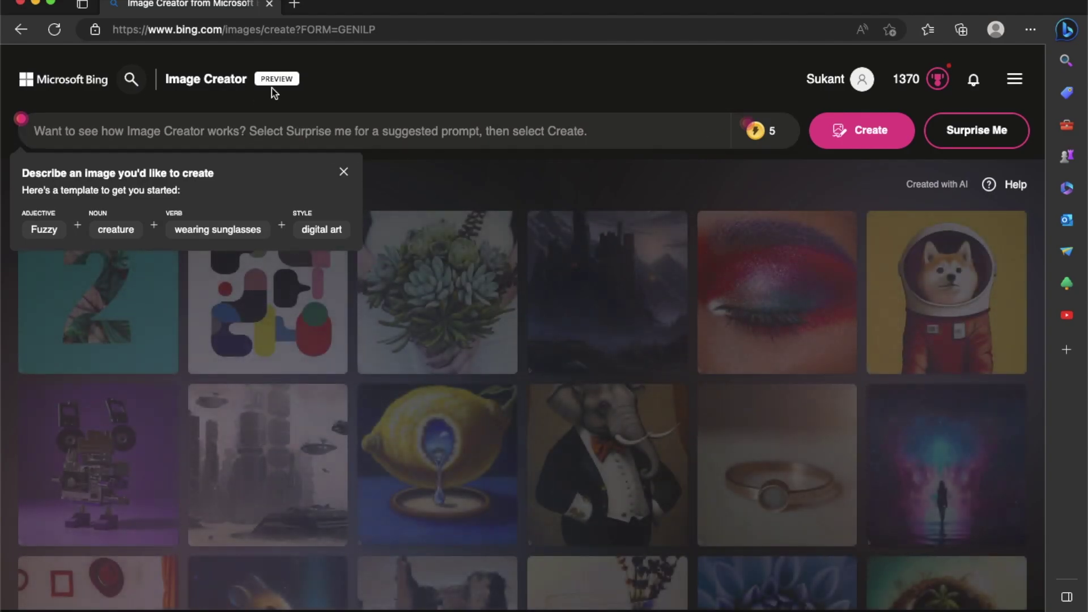
Read the prompt template of adjective, noun, verb and style up close and dismiss the tip.
scroll(286, 89, "up", 3)
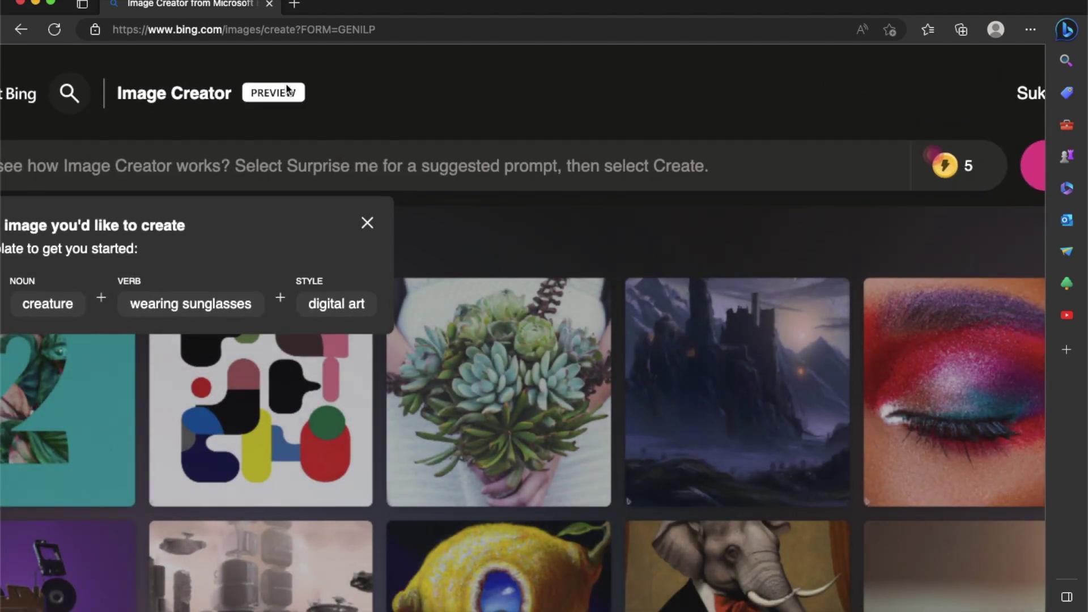
scroll(286, 89, "left", 4)
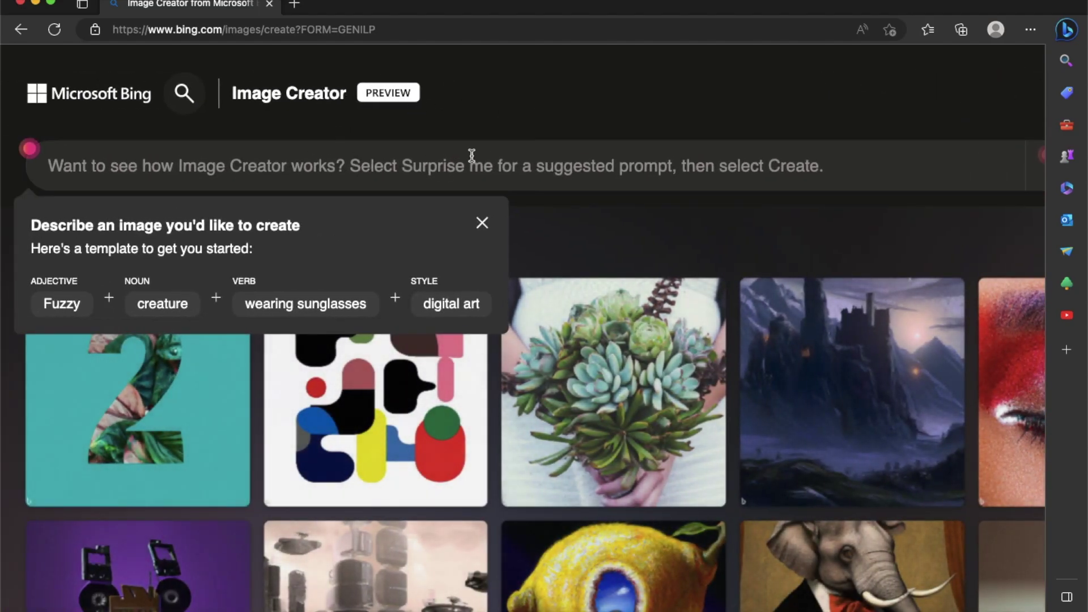
left_click(482, 222)
scroll(481, 223, "down", 3)
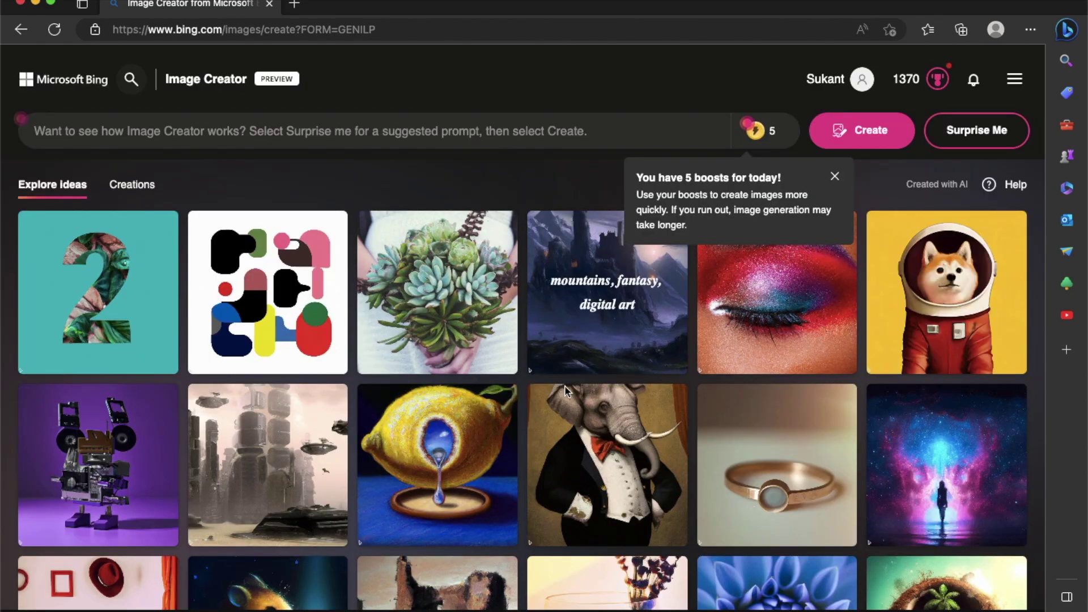
Browse the example images under Explore ideas and open the fuzzy hamster holding an orb of light.
scroll(519, 443, "down", 5)
scroll(518, 444, "down", 5)
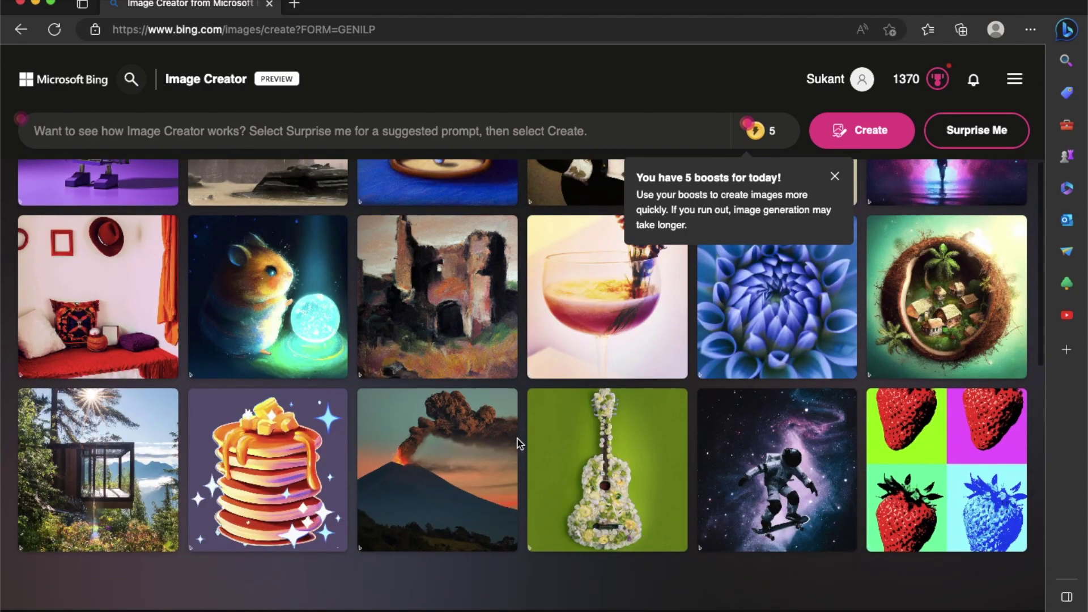
scroll(517, 442, "up", 4)
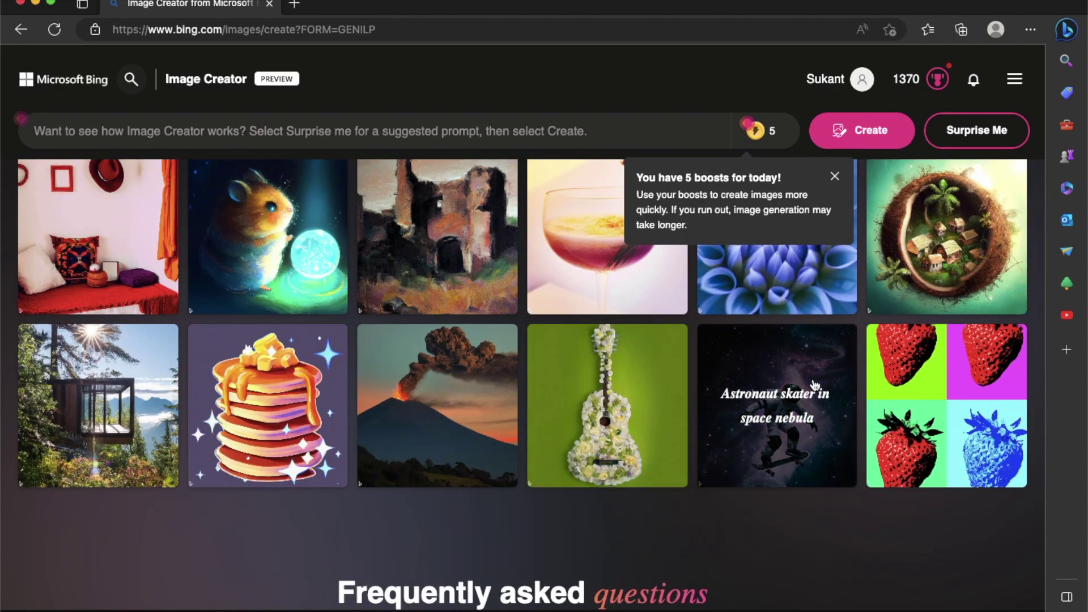
scroll(431, 385, "up", 3)
left_click(290, 405)
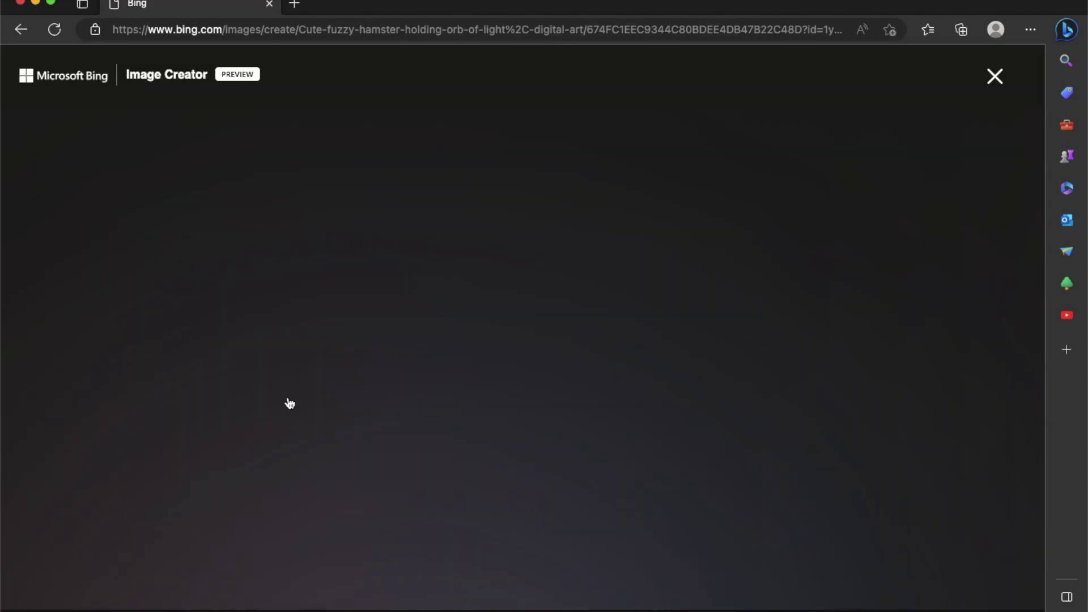